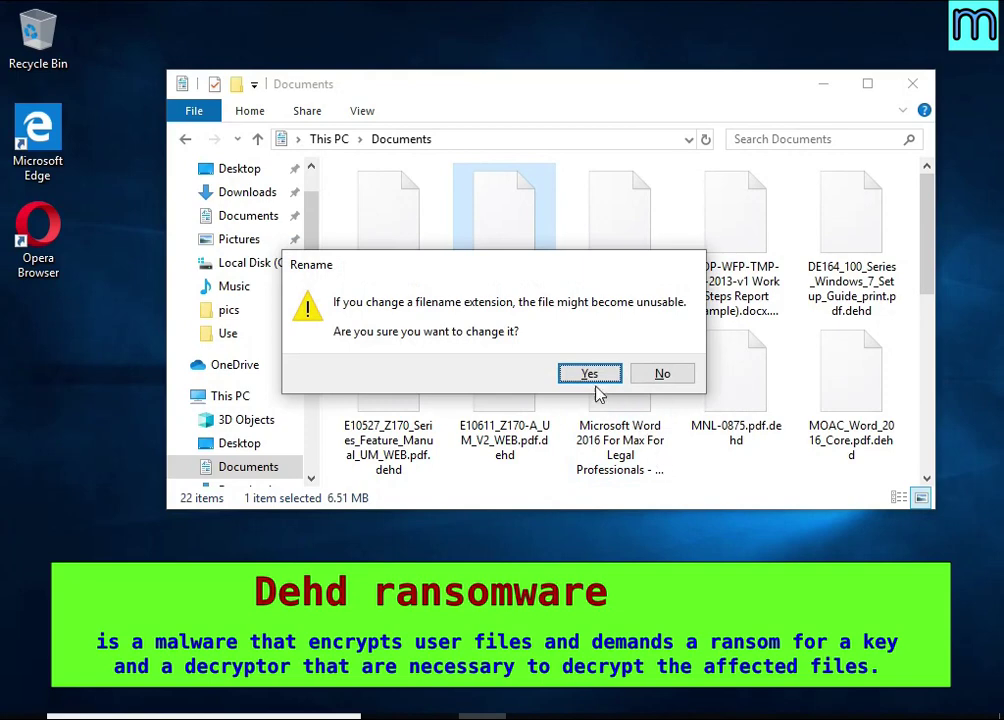
Step: Confirm the extension change for [MS-OGRAPH].pdf and try viewing the file in Microsoft Edge
click(594, 377)
double_click(510, 237)
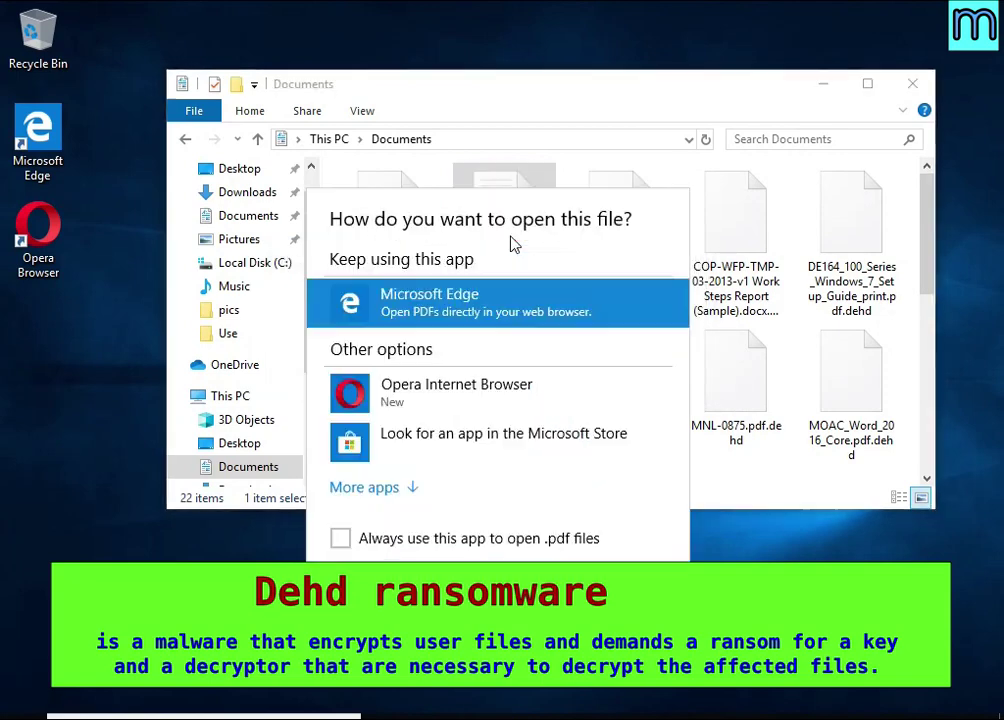
click(464, 299)
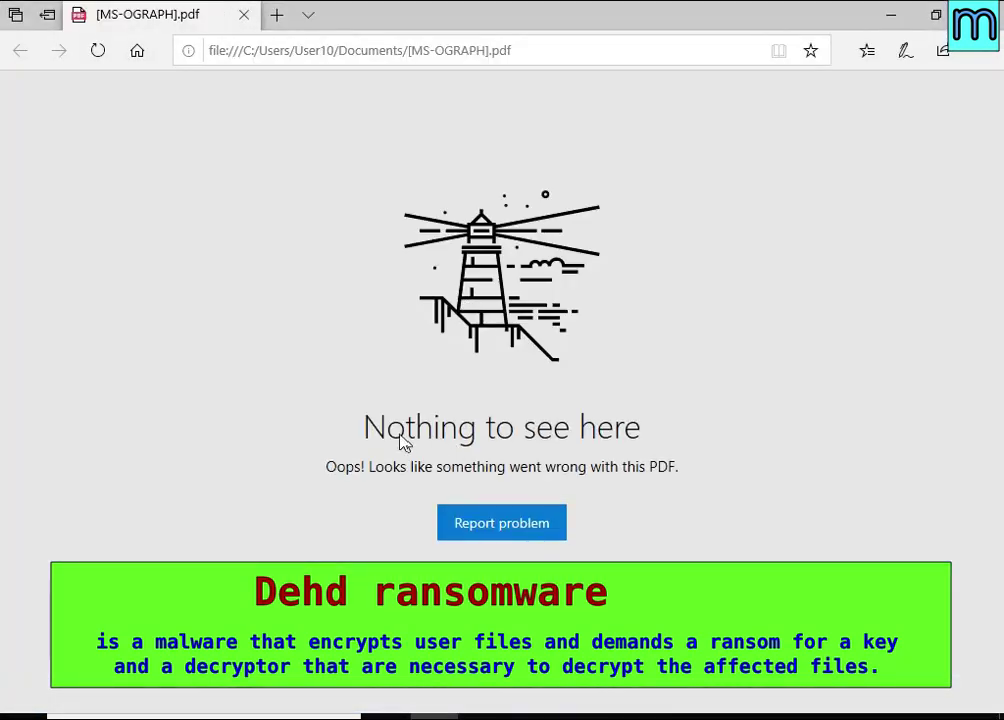
click(981, 14)
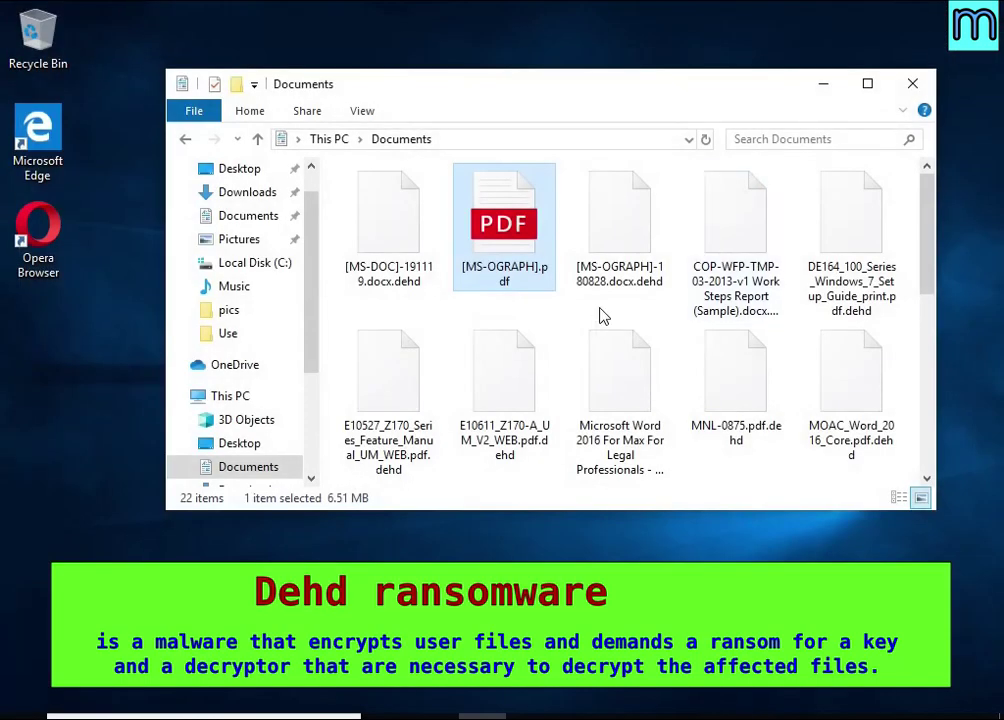
Step: Rename [MS-OGRAPH]-180828.docx.dehd to [MS-OGRAPH]-180828.docx, accepting the extension change
click(619, 285)
right_click(619, 285)
click(715, 518)
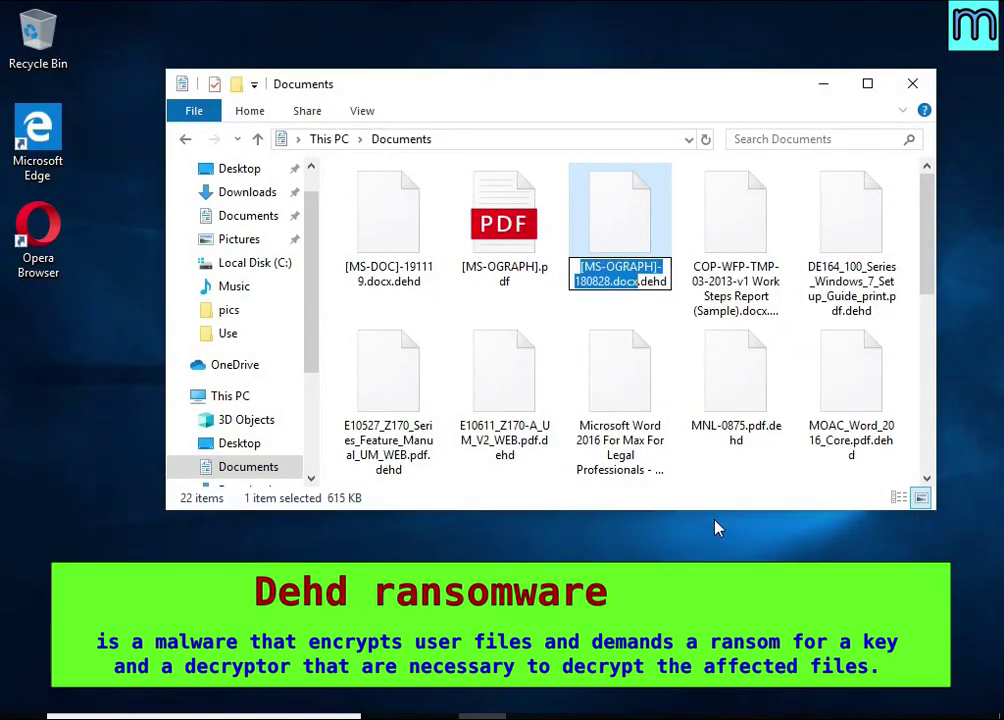
key(End)
key(BackSpace)
key(BackSpace)
key(BackSpace)
key(BackSpace)
key(BackSpace)
key(Return)
click(589, 373)
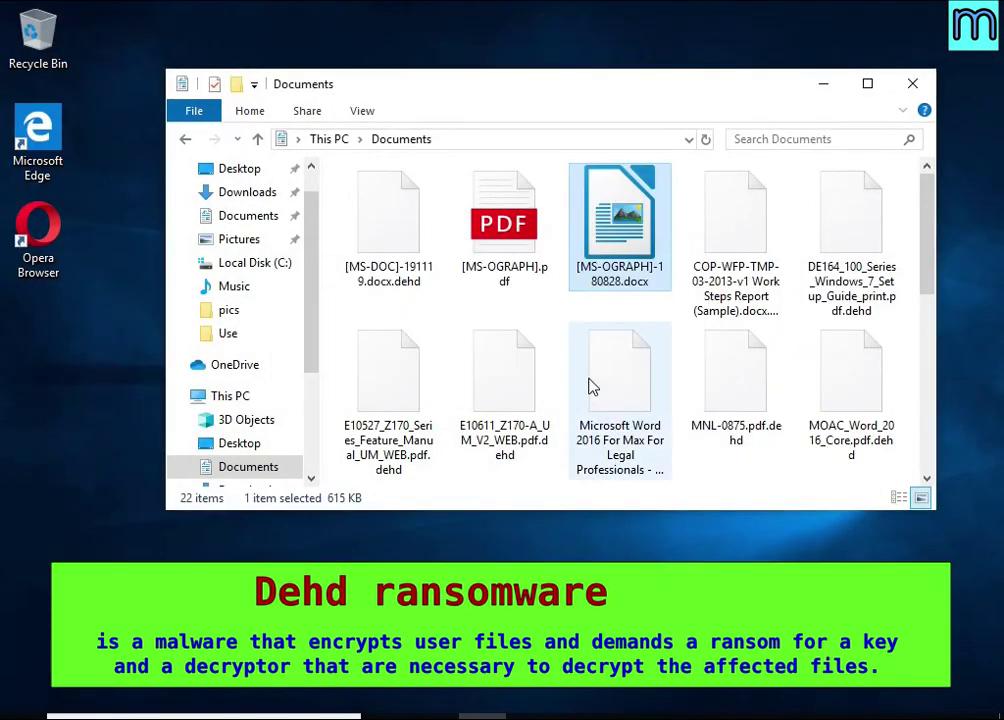
Step: Try opening [MS-OGRAPH]-180828.docx in LibreOffice, allowing it to attempt a repair
double_click(628, 222)
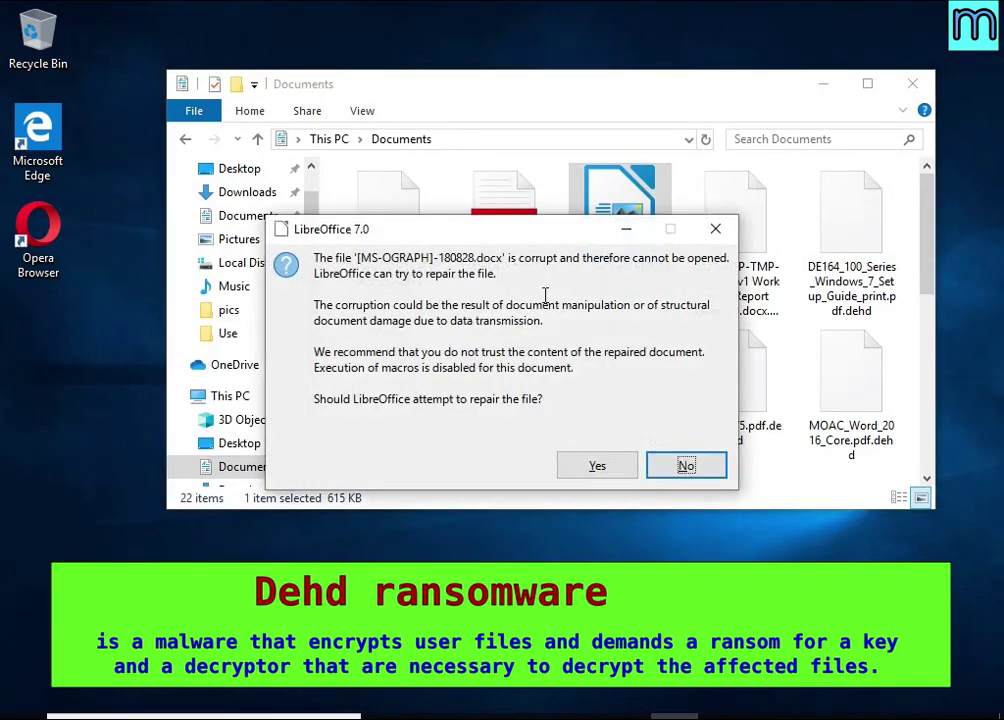
click(592, 468)
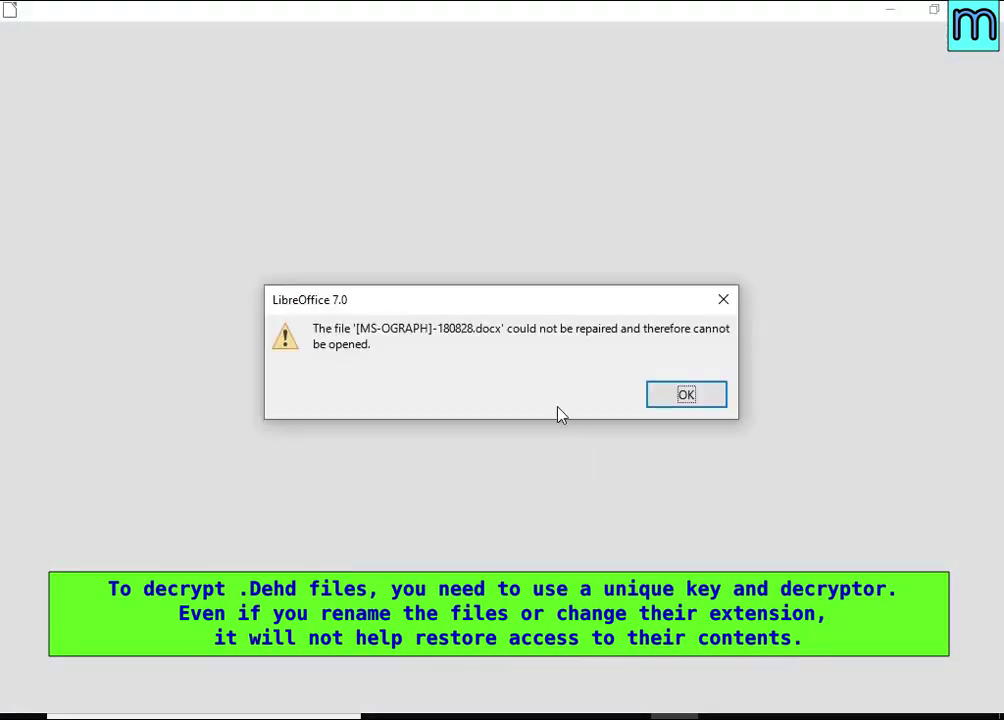
triple_click(566, 330)
click(686, 395)
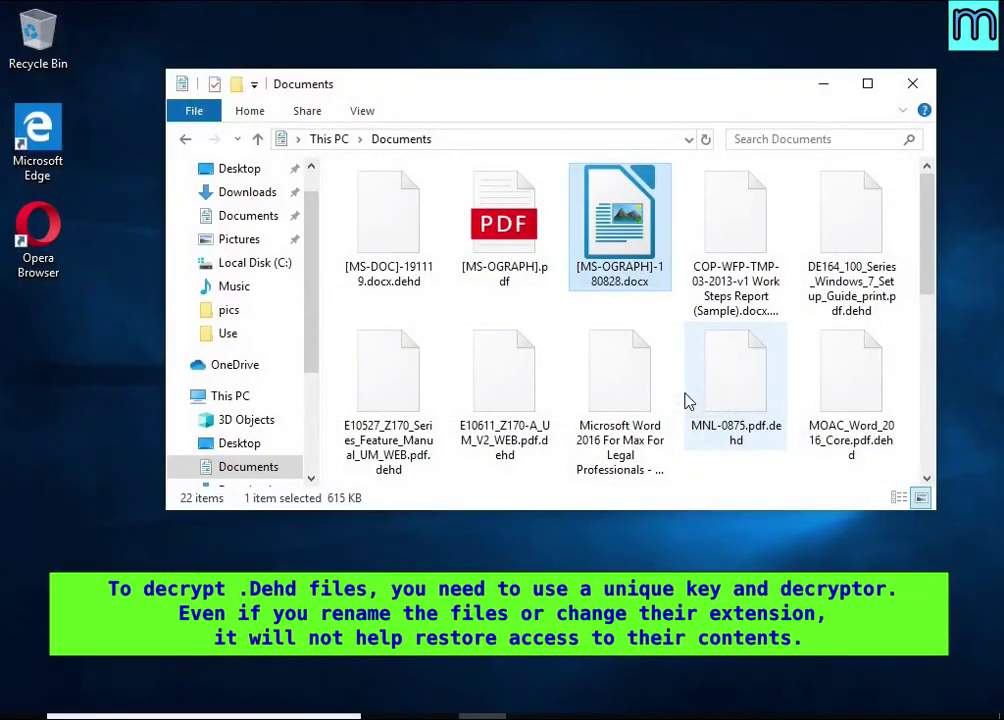
Step: In the Pictures folder, rename Hydrangeas.jpg.dehd to Hydrangeas.jpg, accepting the extension change
click(250, 240)
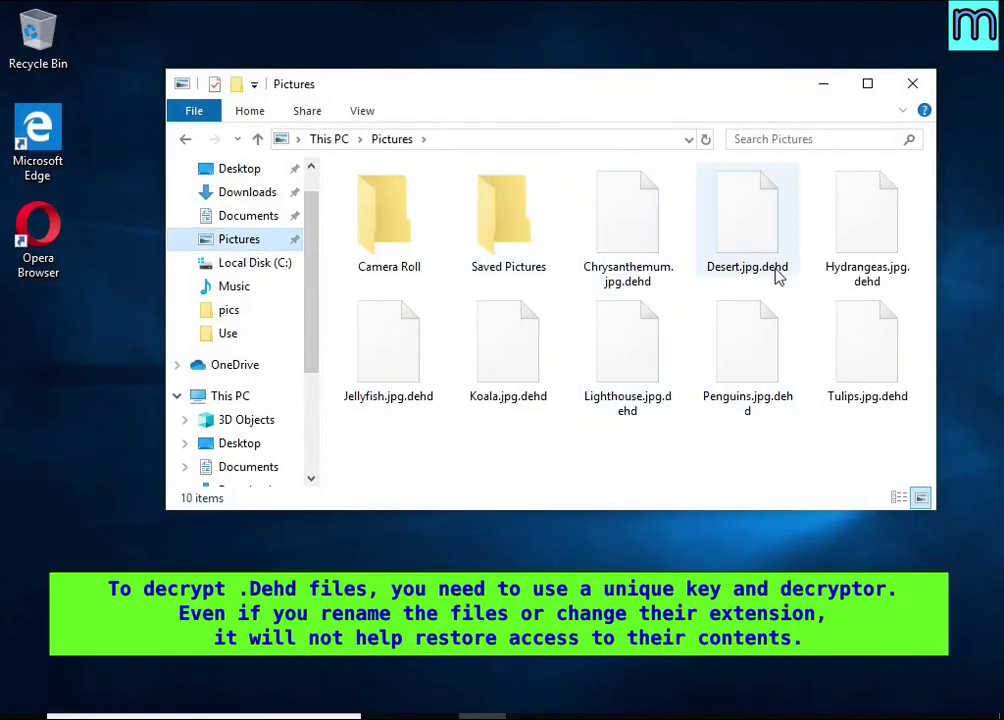
double_click(897, 278)
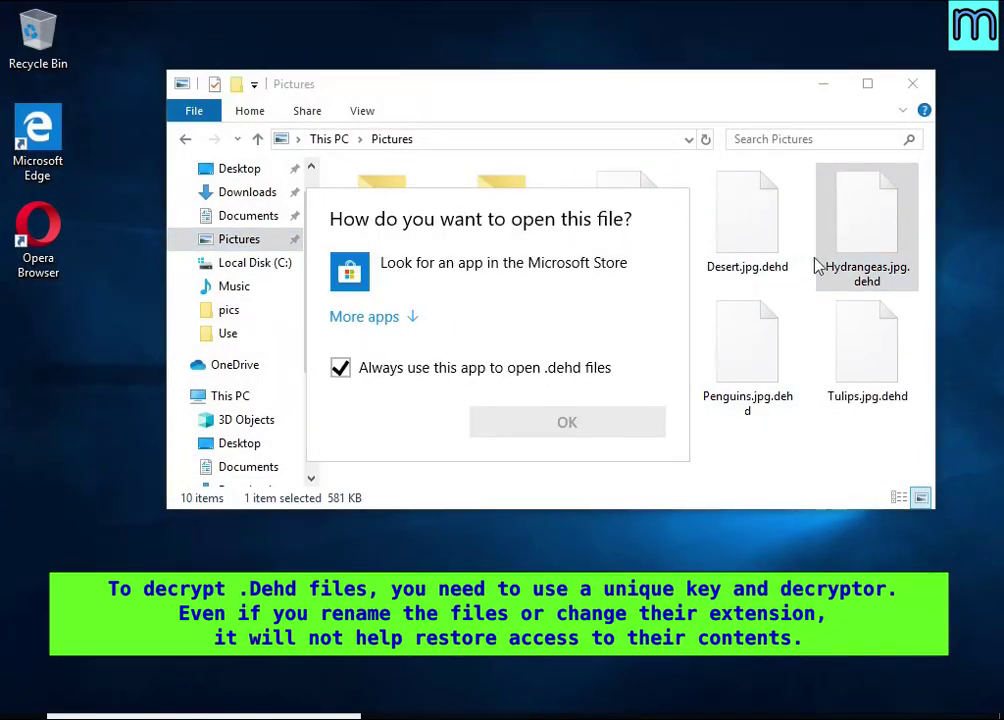
right_click(846, 258)
click(806, 487)
key(End)
key(BackSpace)
key(BackSpace)
key(BackSpace)
key(BackSpace)
key(BackSpace)
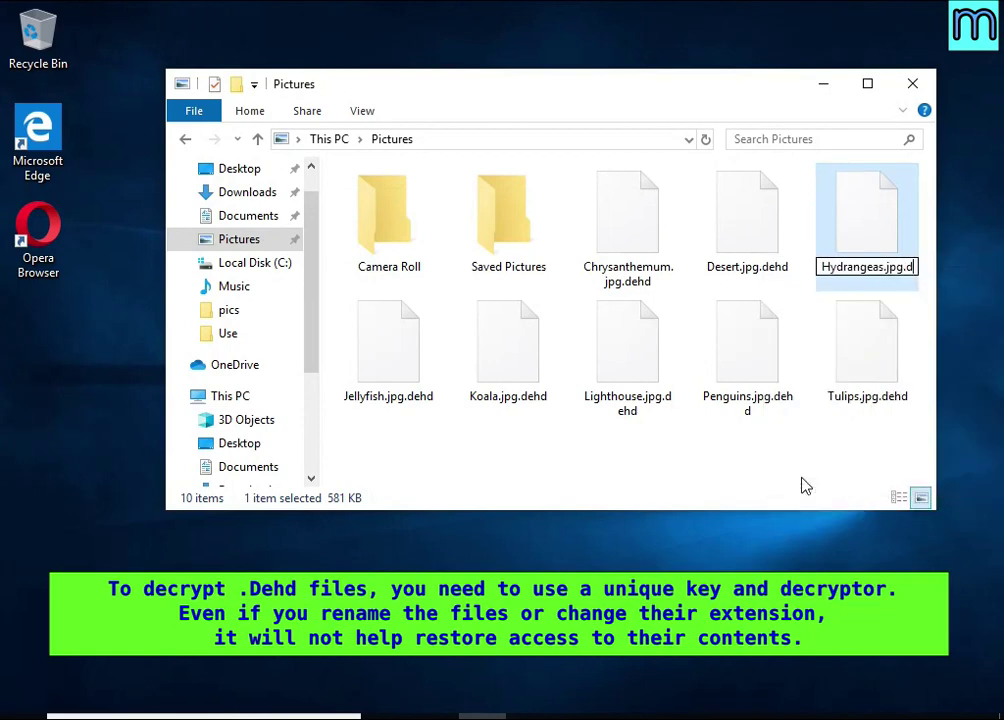
key(Return)
click(587, 372)
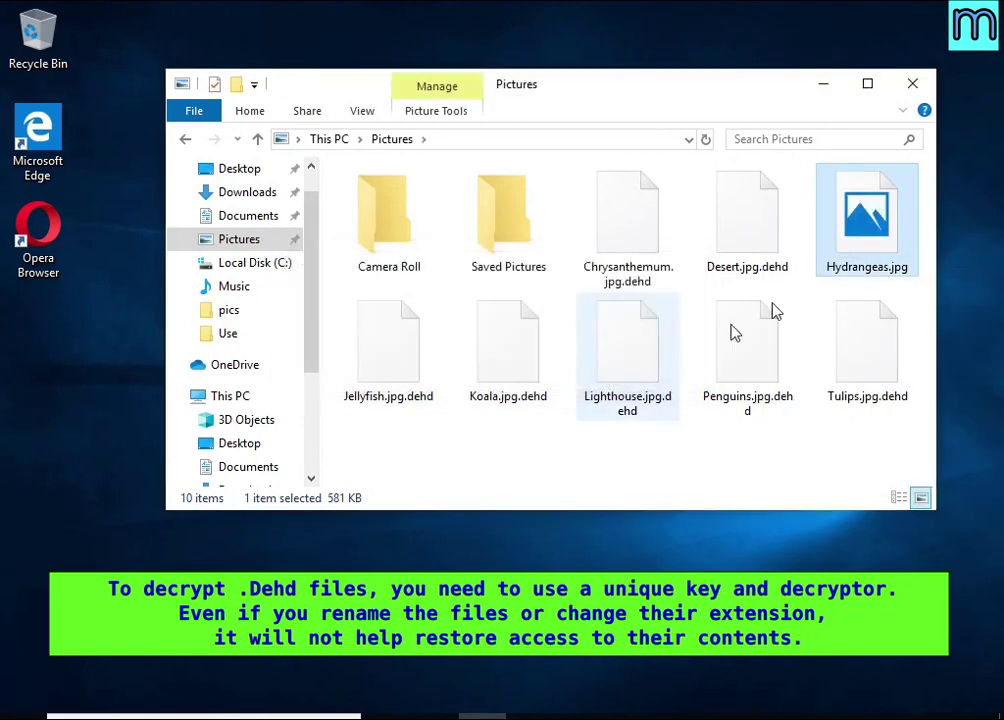
Step: Try viewing Hydrangeas.jpg in Photos and close the viewer
double_click(894, 222)
double_click(477, 320)
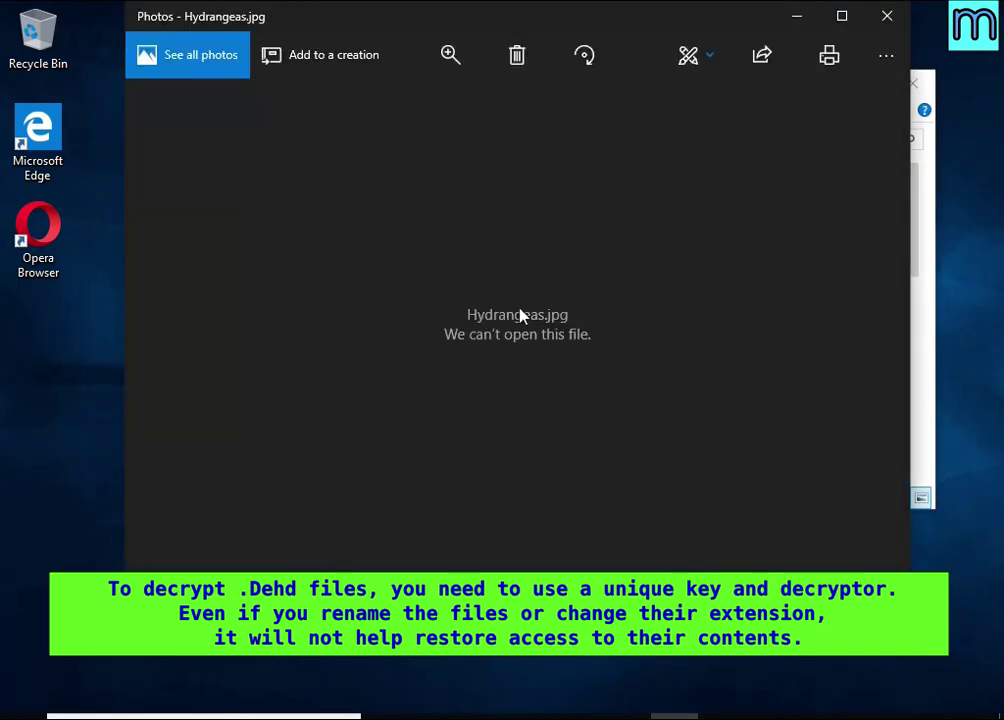
click(887, 16)
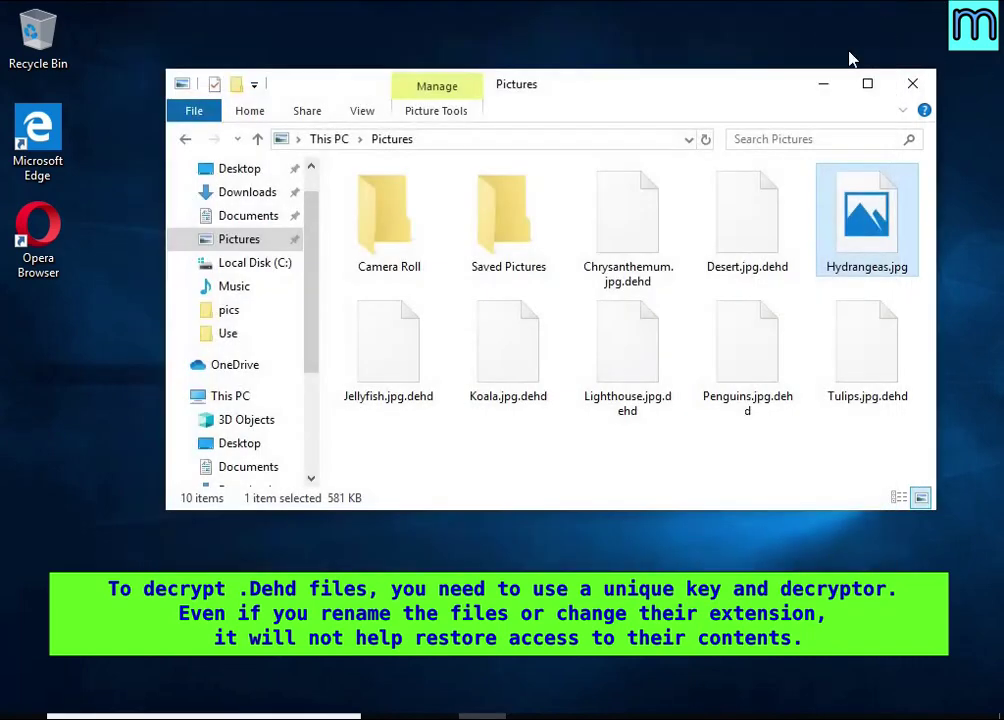
Step: Open the _readme.txt ransom note from Local Disk (C:) and look through its text
click(231, 400)
double_click(397, 455)
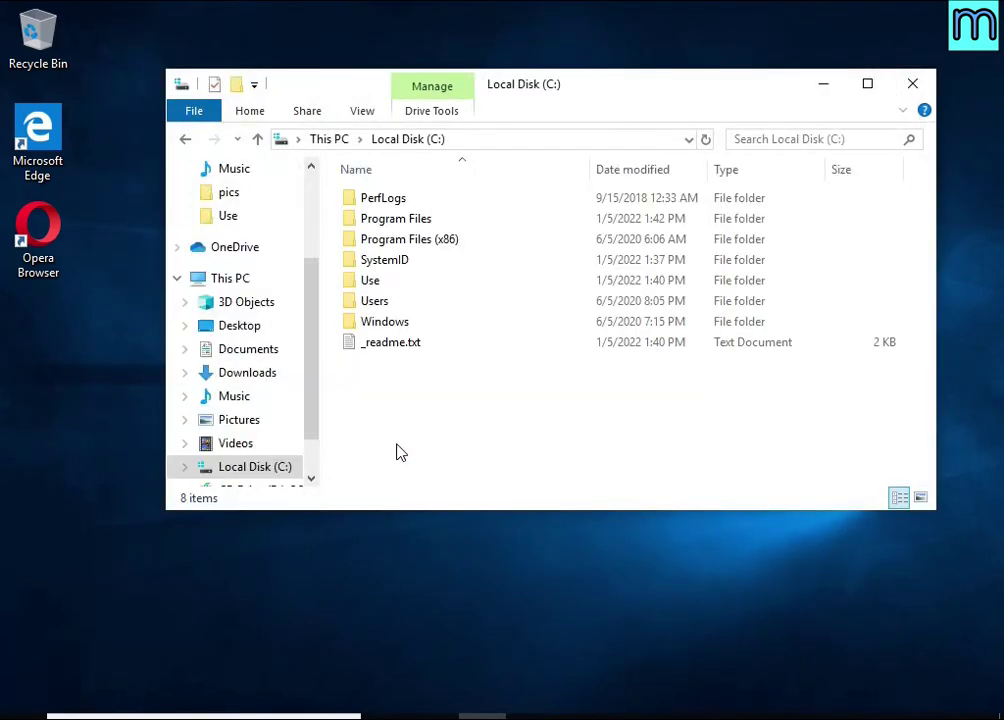
click(381, 345)
double_click(563, 345)
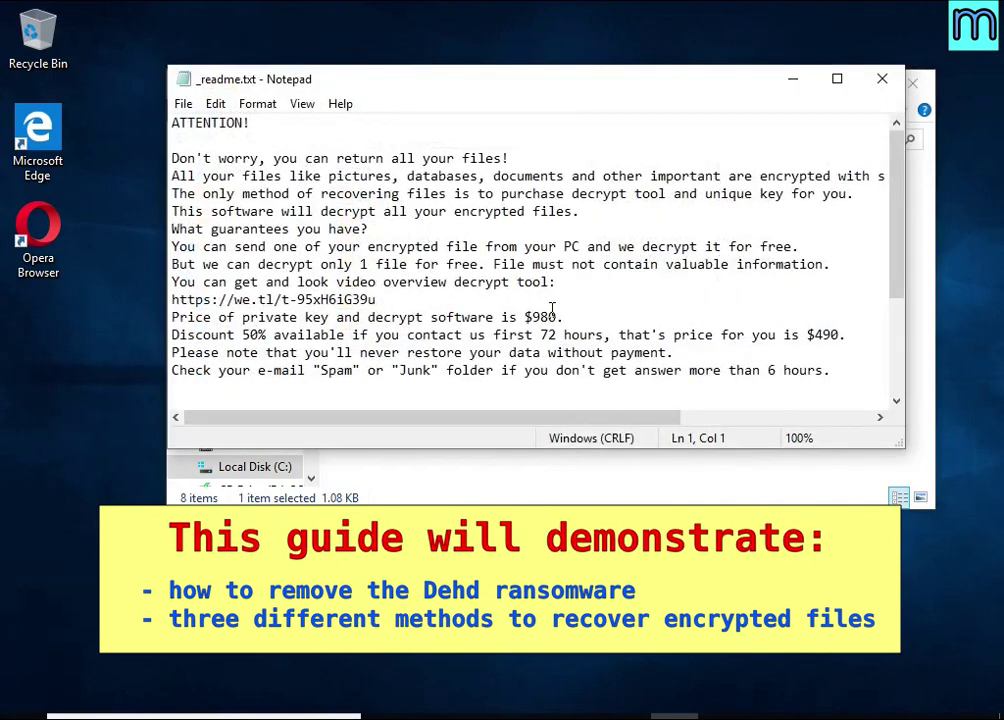
scroll(575, 305, down, 3)
scroll(636, 196, up, 3)
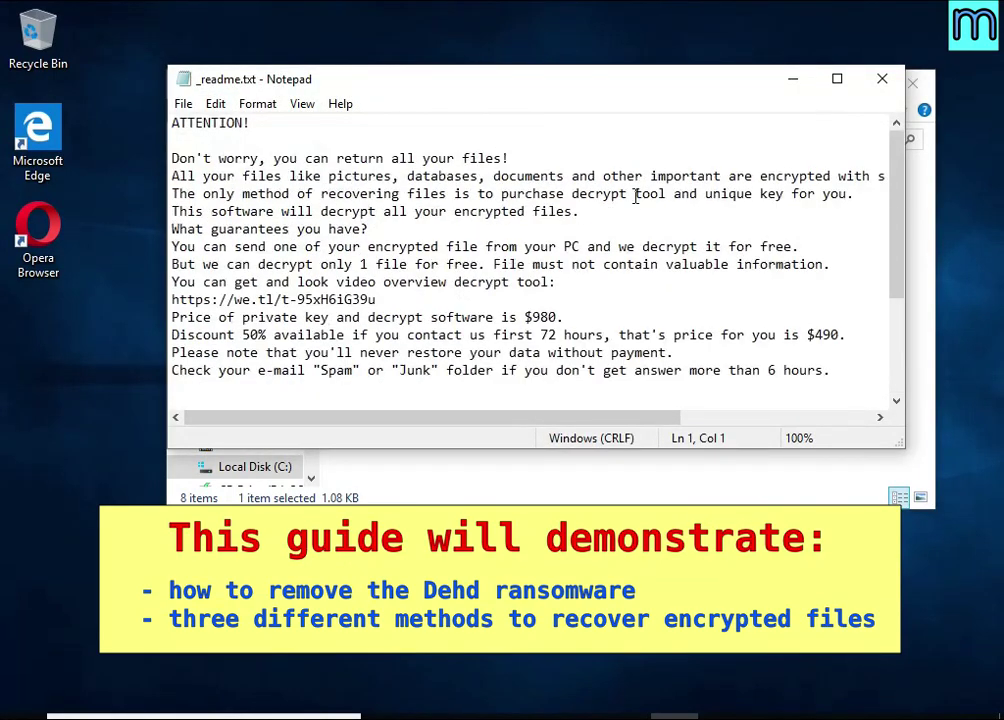
Step: Highlight the ransom note's line about pictures, databases and documents being encrypted, single out the word "encrypted", and close the note
click(449, 177)
drag(170, 177, 845, 176)
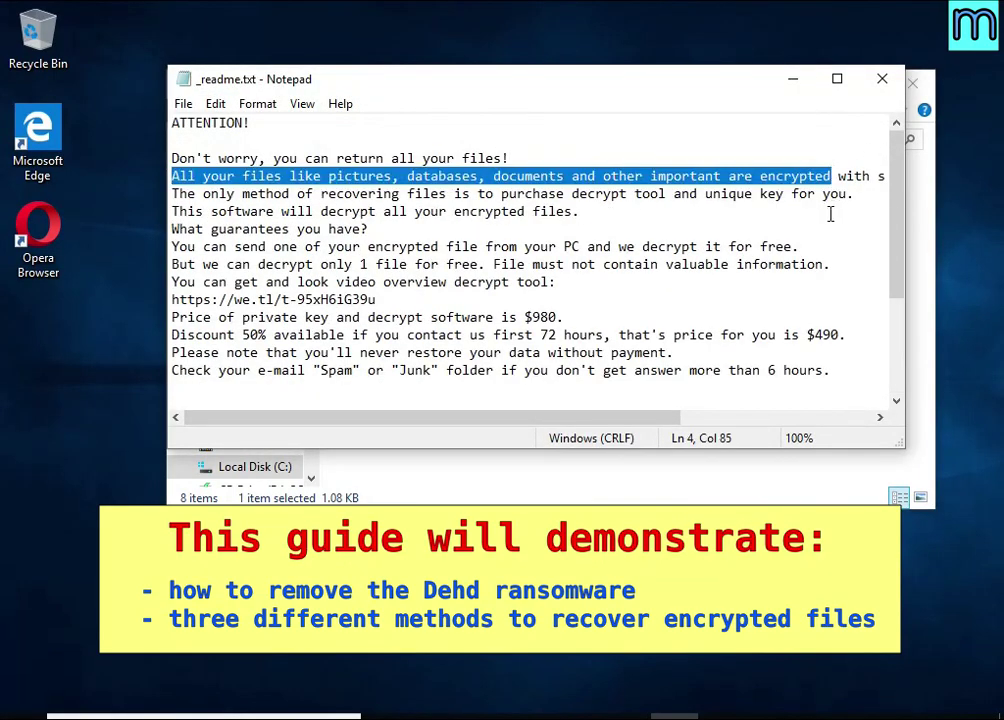
click(801, 176)
double_click(802, 176)
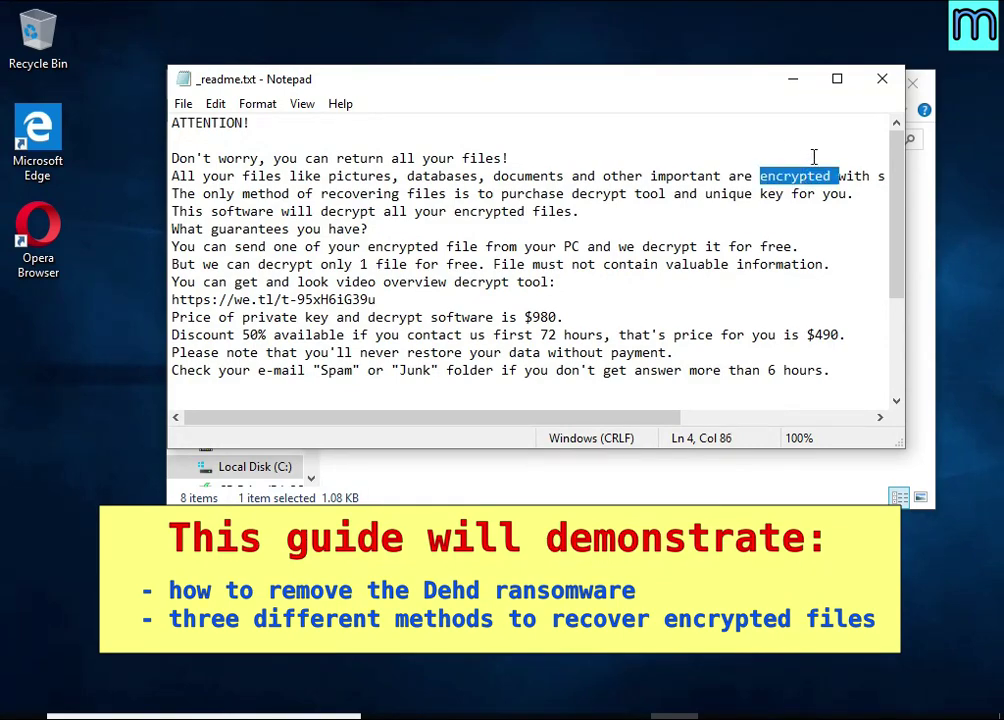
click(884, 80)
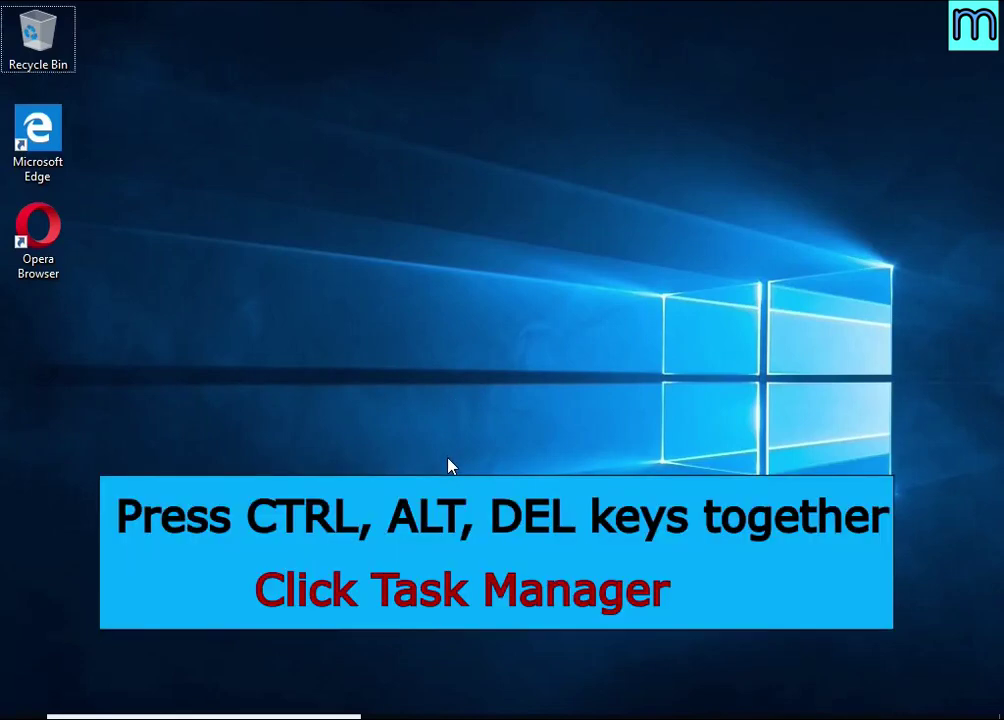
Step: In Task Manager, end the DB07.exe (32 bit) background process and check the remaining processes
key(ctrl+alt+Delete)
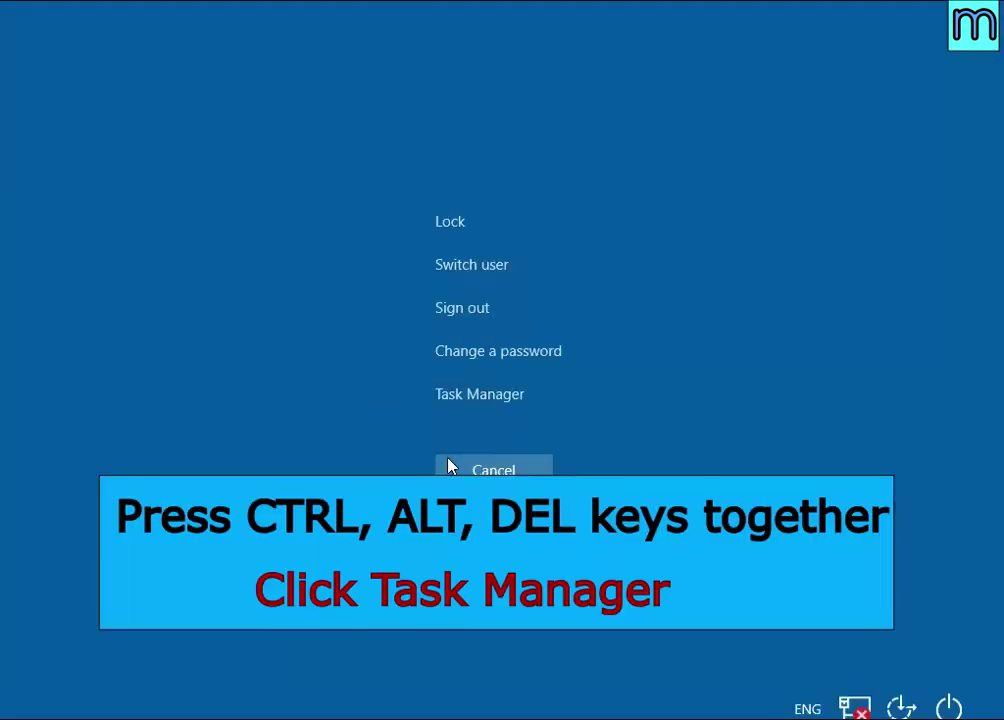
click(511, 398)
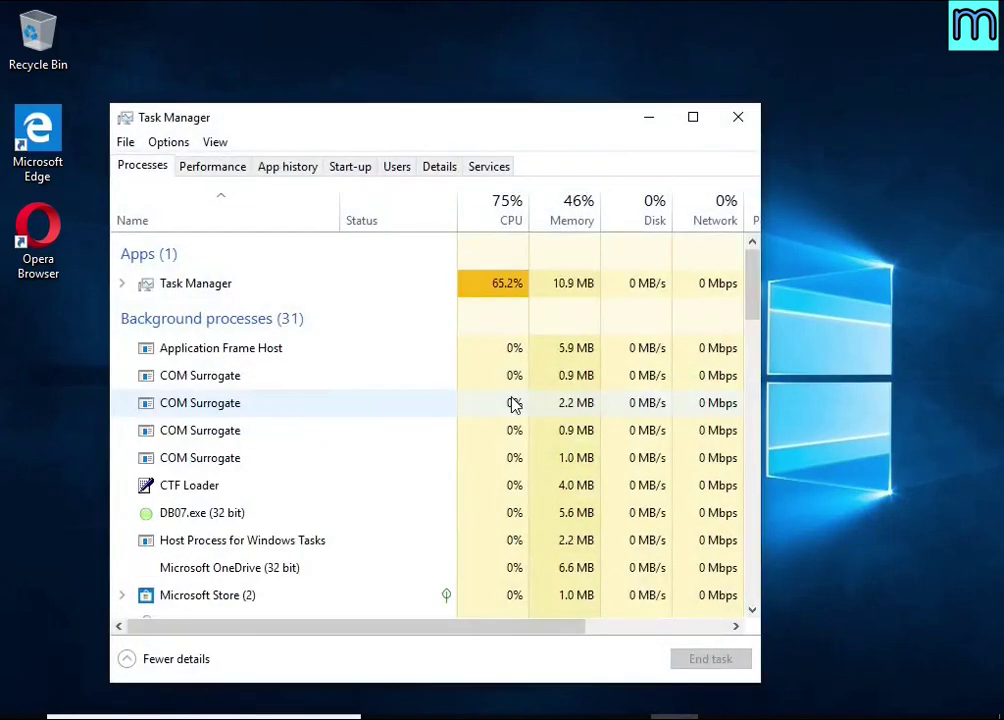
scroll(372, 372, down, 2)
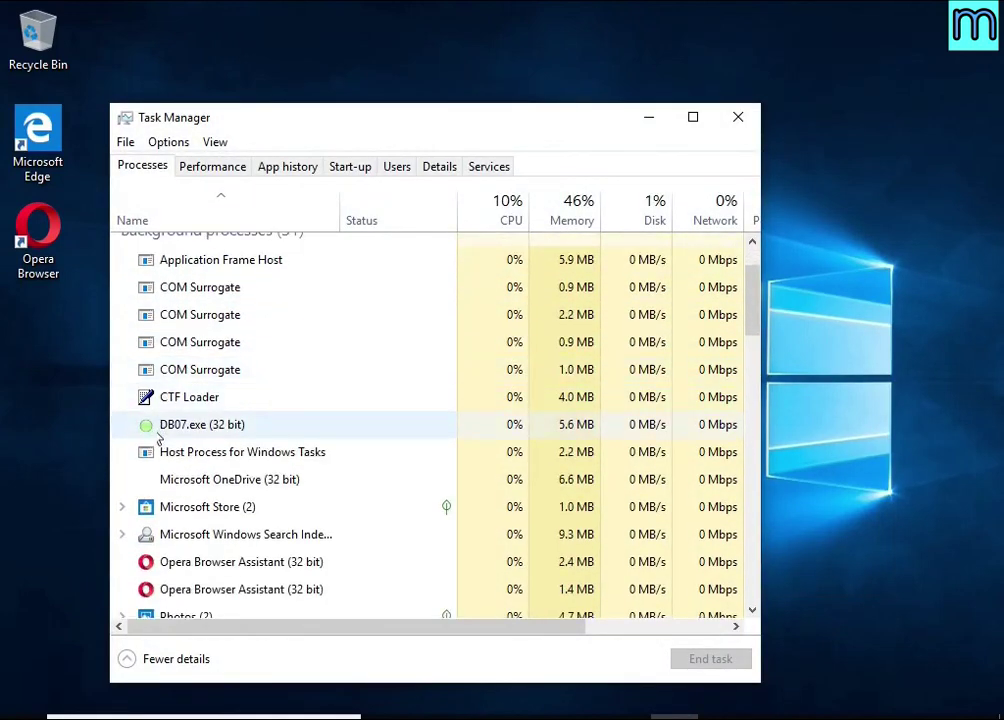
click(384, 428)
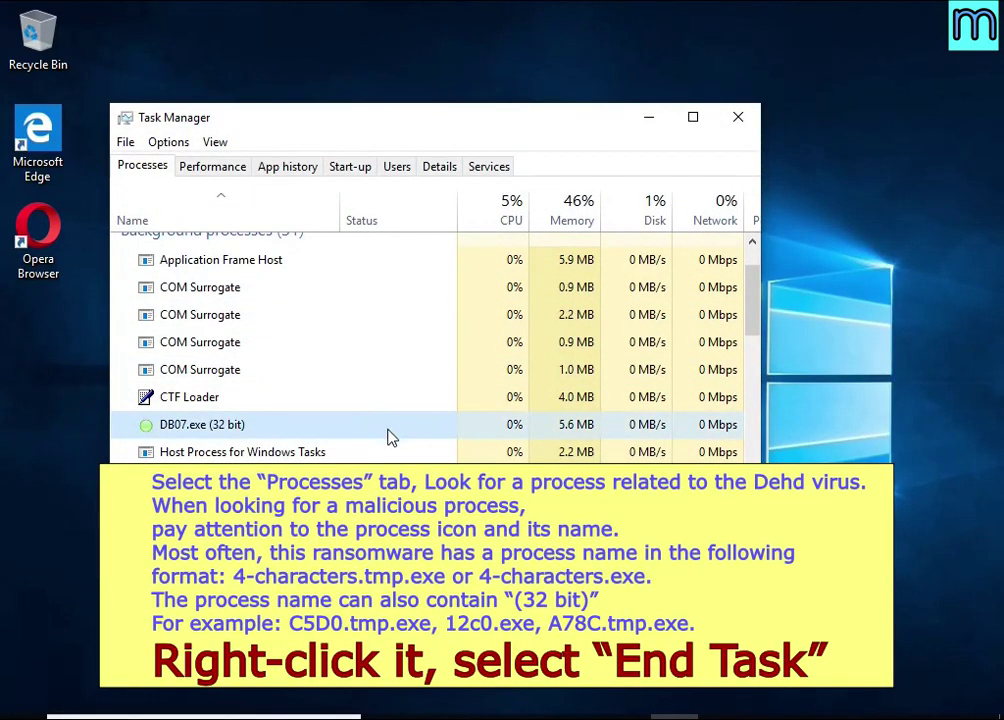
right_click(391, 437)
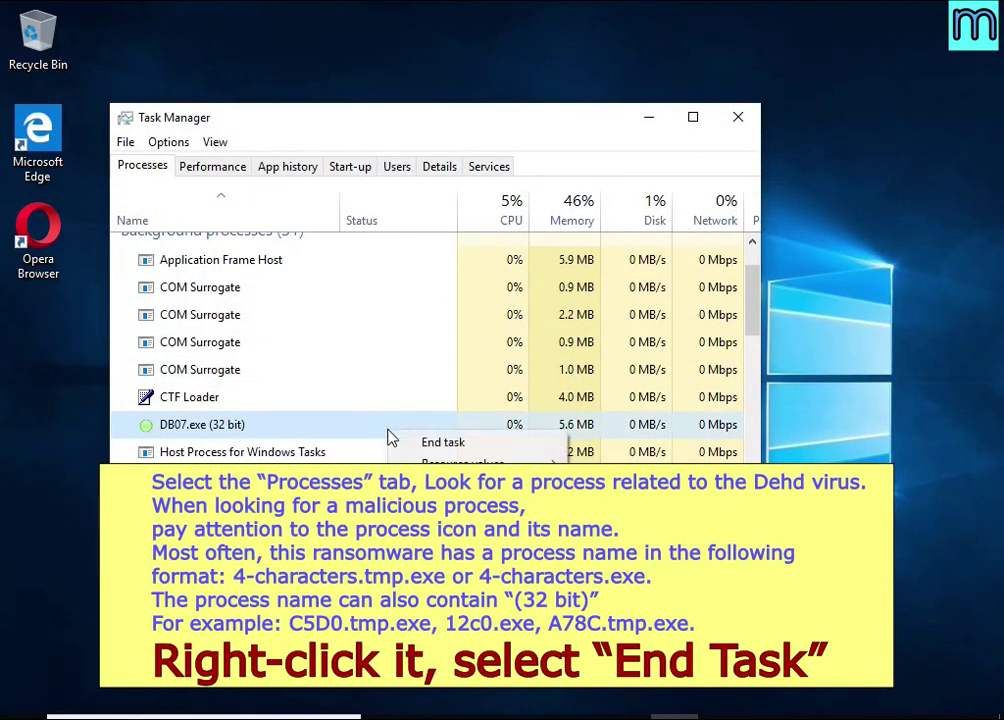
click(511, 444)
scroll(330, 410, down, 2)
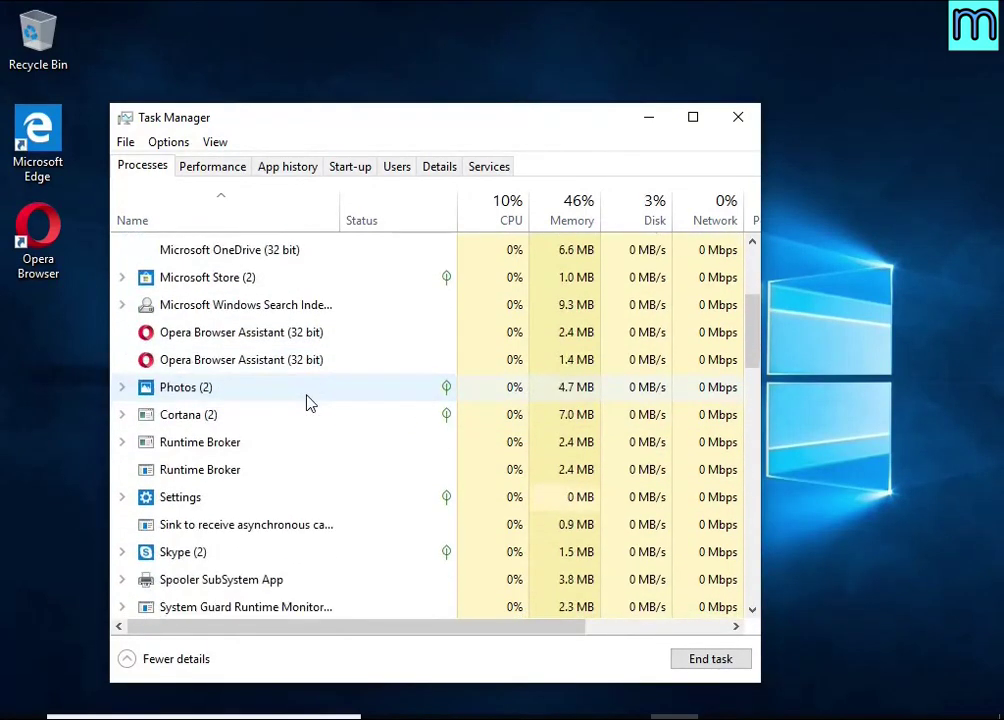
scroll(308, 401, down, 6)
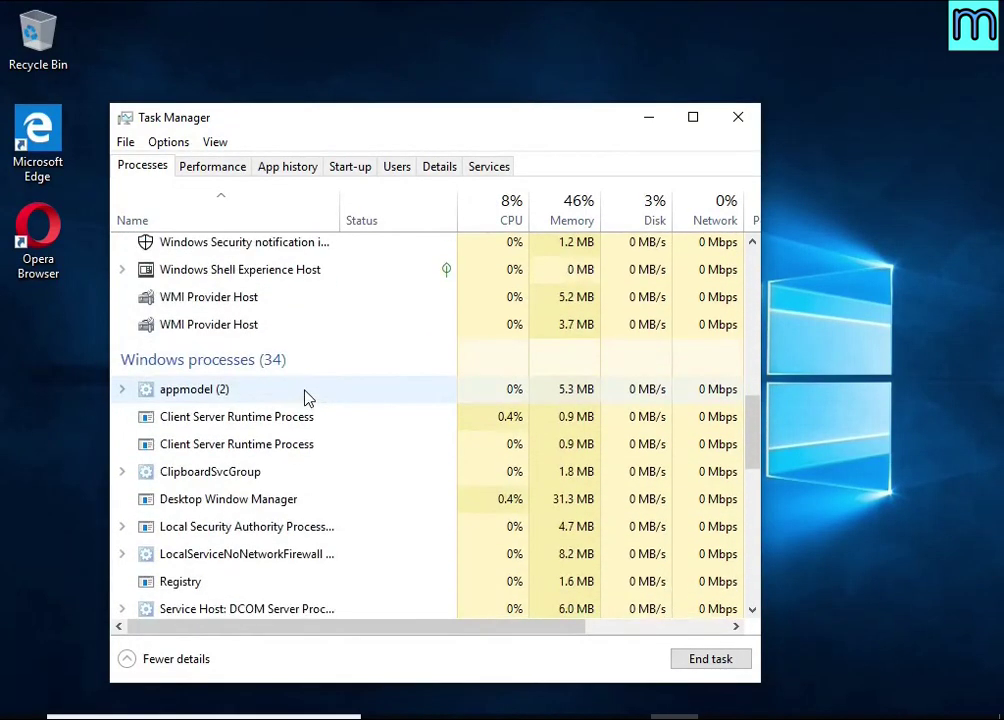
scroll(305, 398, down, 9)
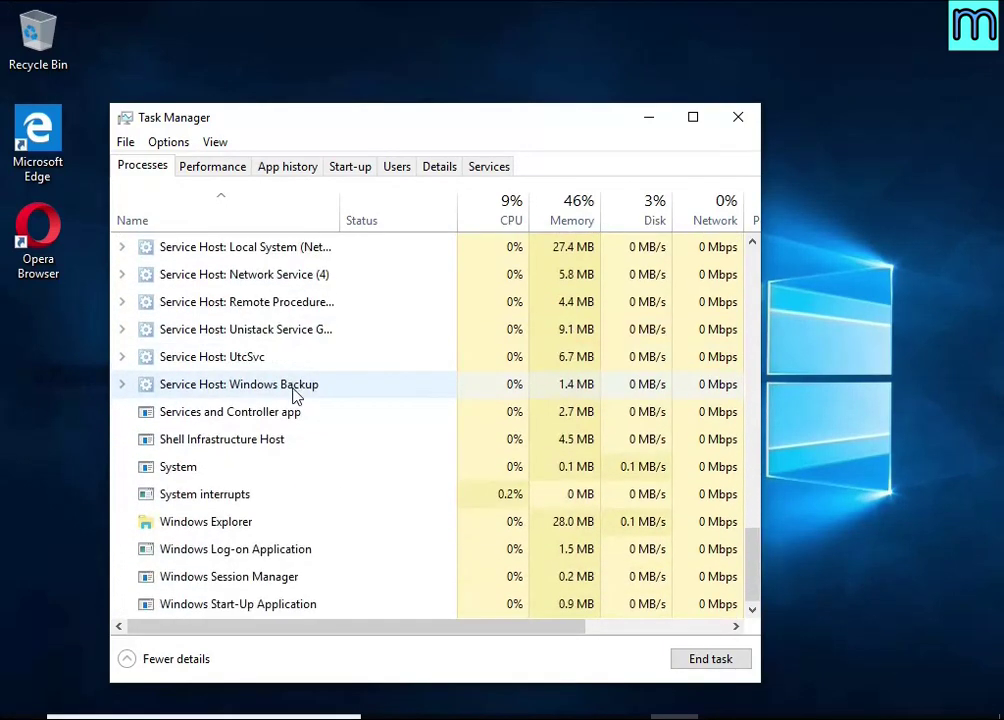
scroll(298, 392, up, 7)
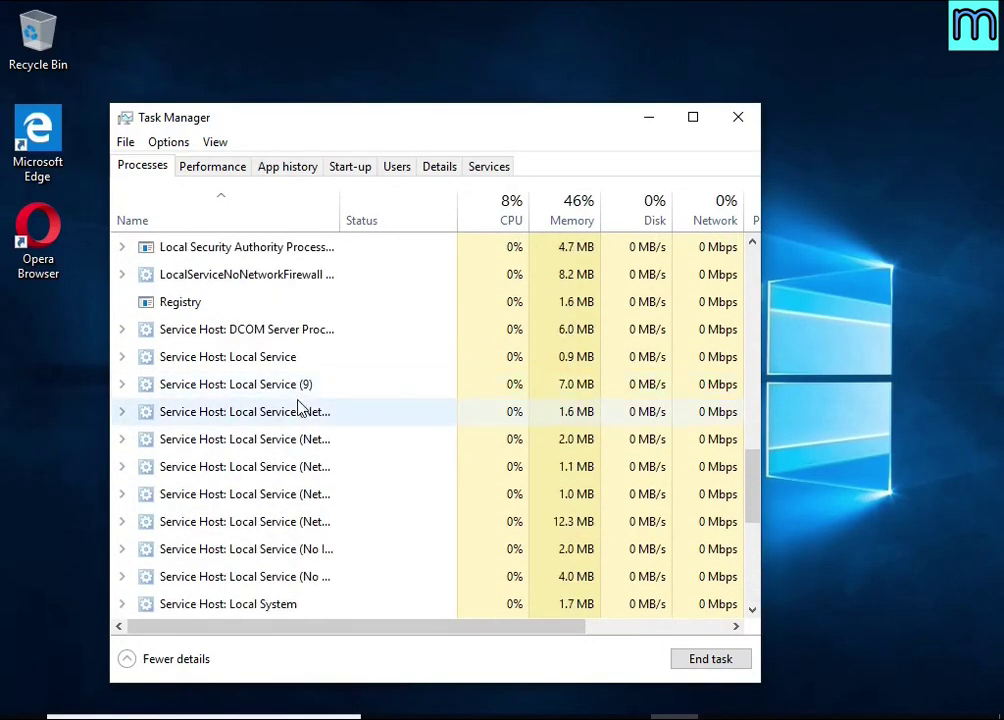
scroll(762, 471, up, 10)
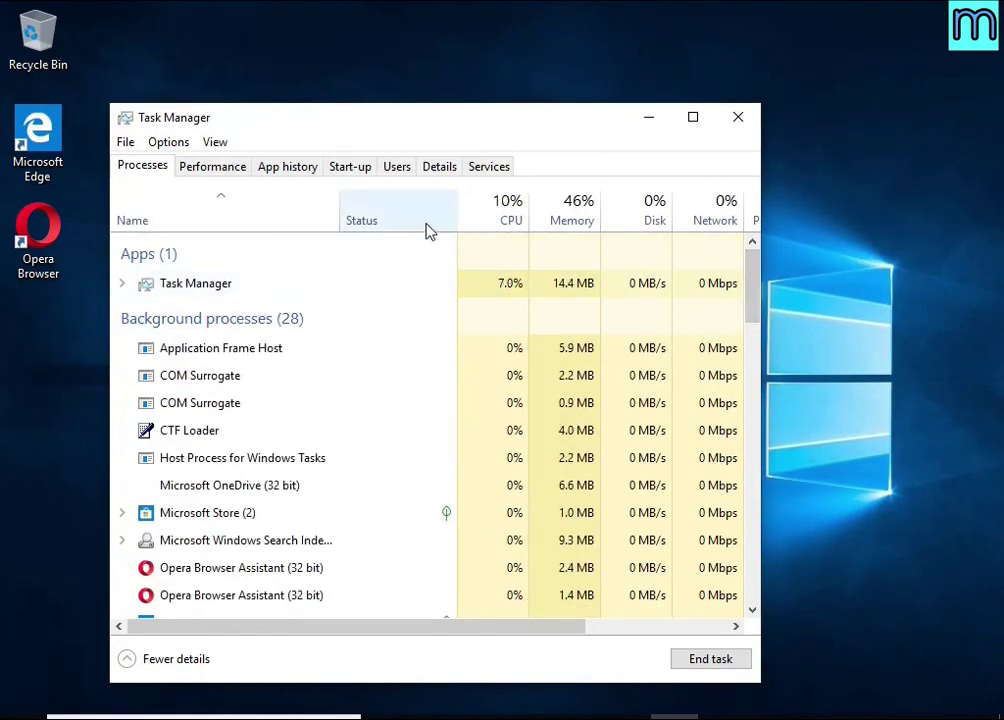
Step: Disable the DB07.exe start-up entry and close Task Manager
click(352, 168)
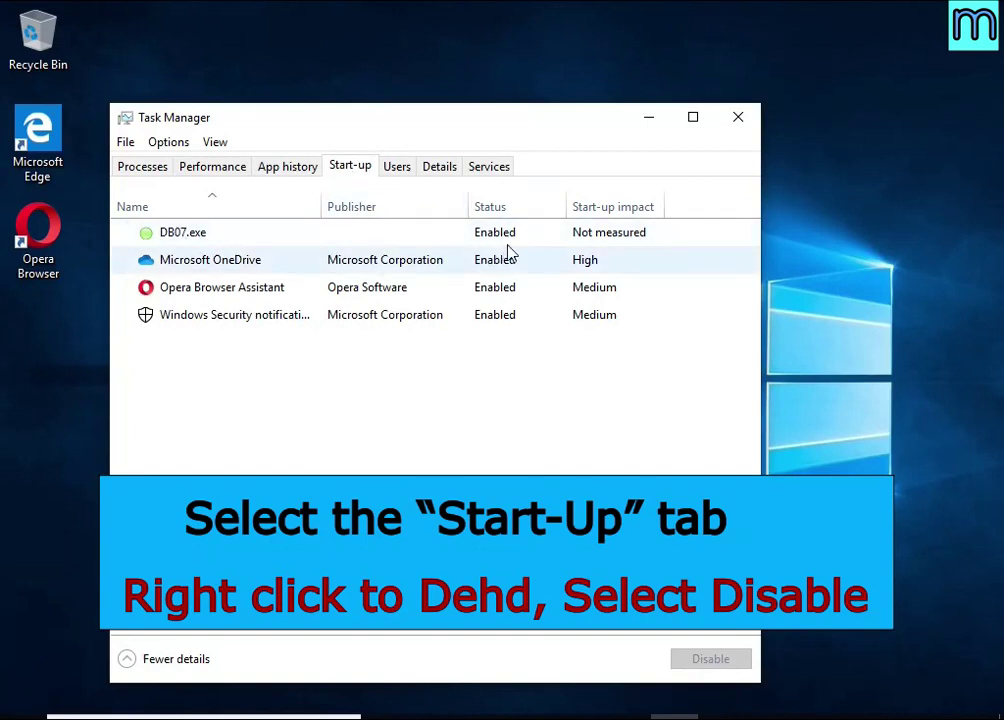
click(545, 245)
right_click(545, 245)
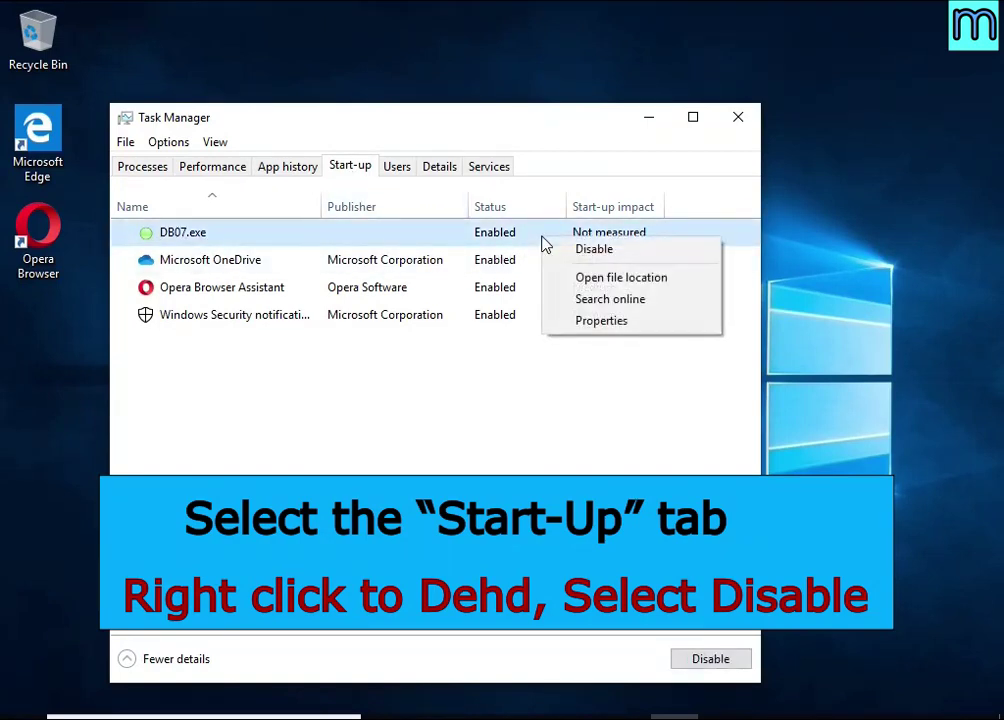
click(668, 255)
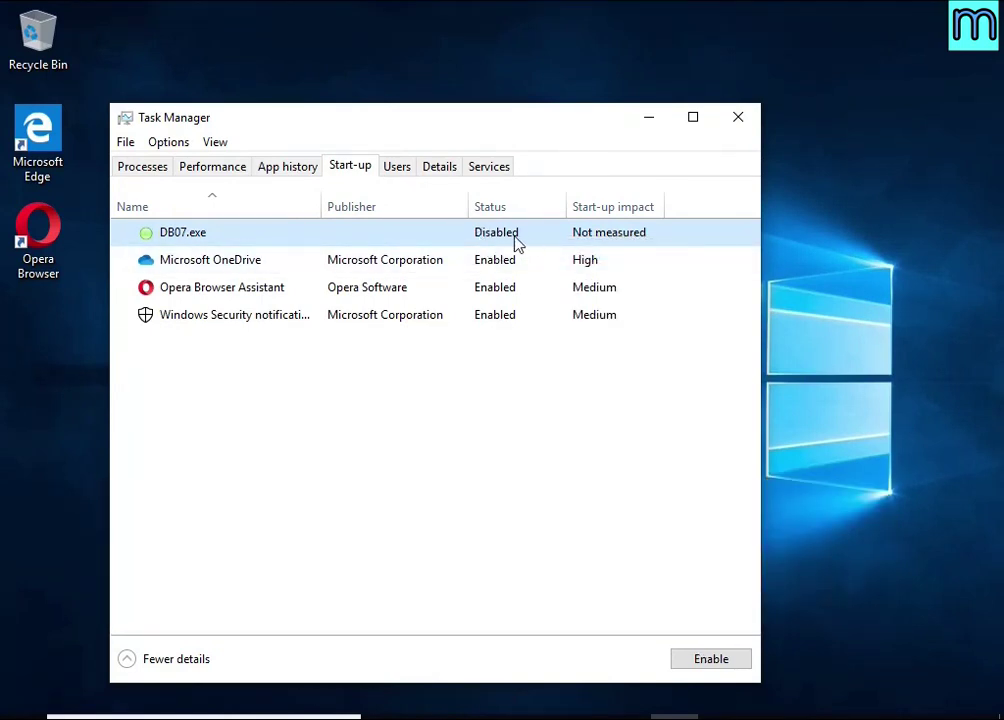
click(737, 119)
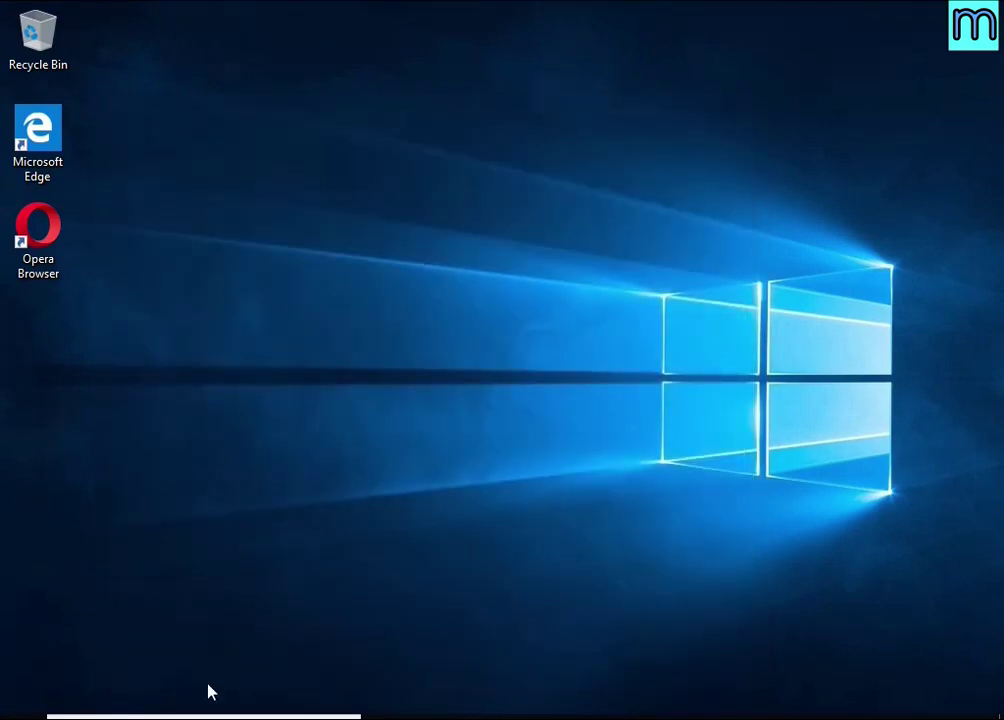
Step: Find and open Task Scheduler, and display the tasks in the Task Scheduler Library
click(210, 714)
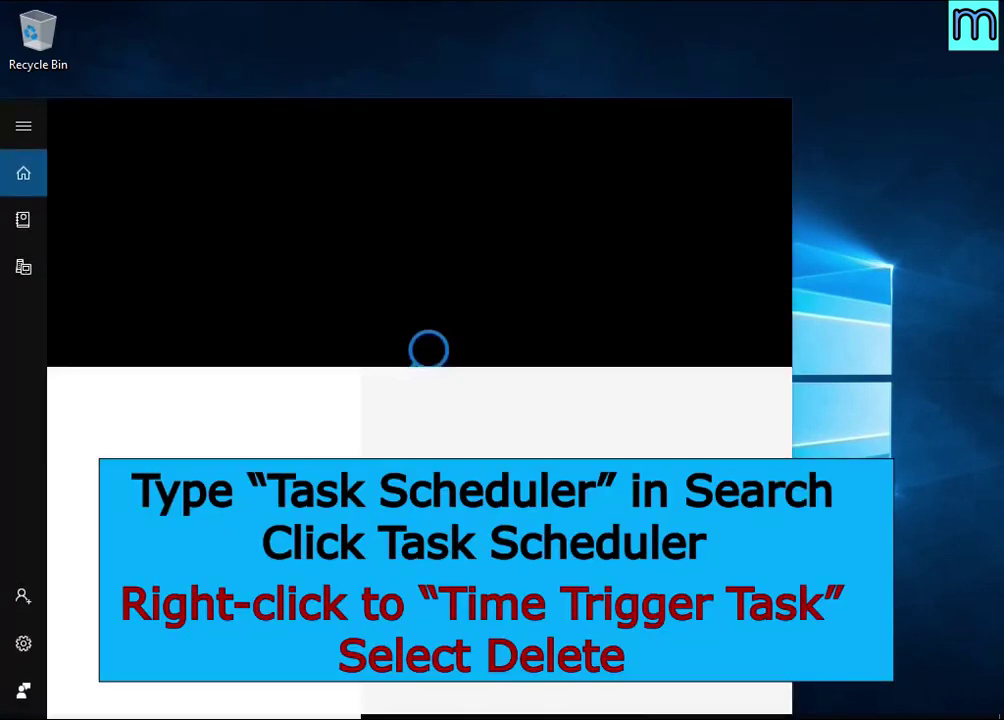
text(task she)
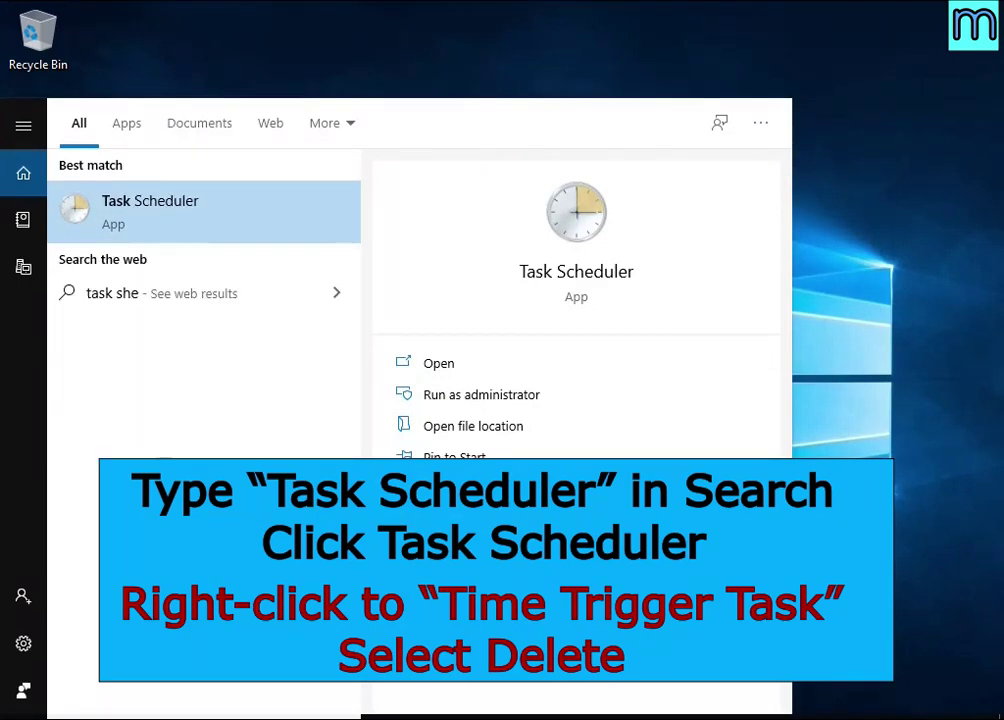
click(244, 230)
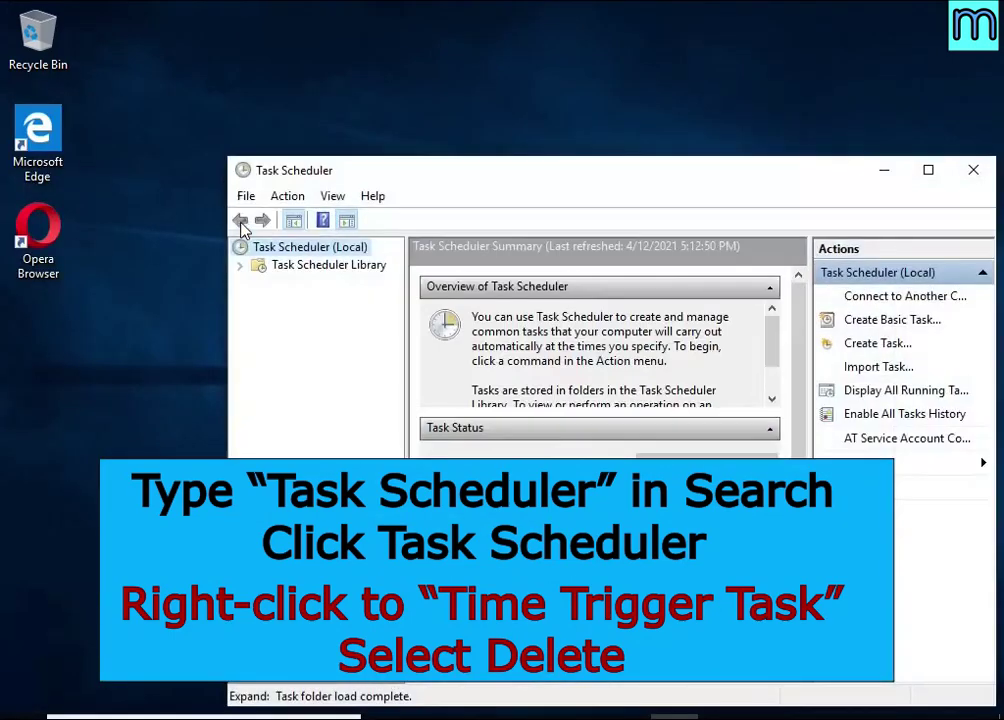
drag(359, 170, 293, 106)
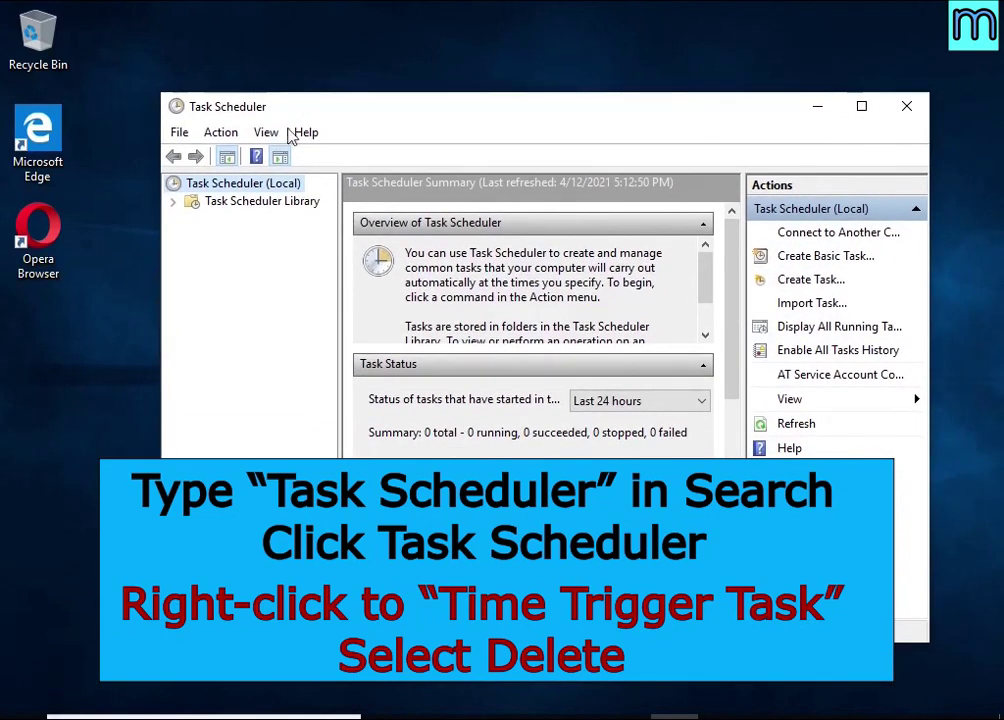
click(295, 201)
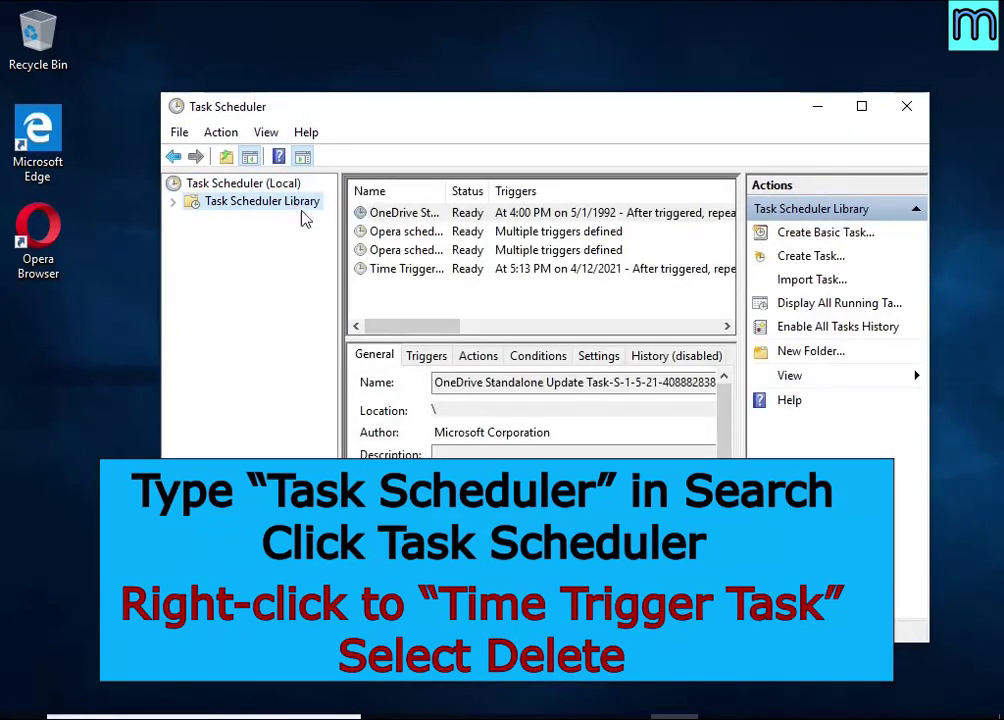
Step: Delete the scheduled task named Time Trigger Task and close Task Scheduler
click(649, 270)
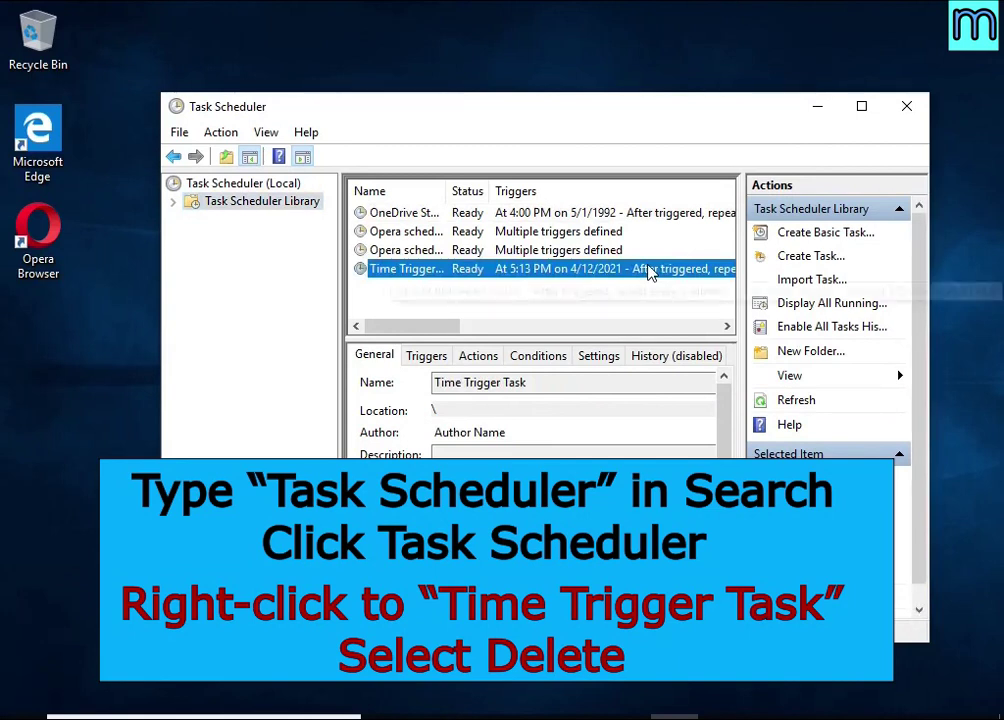
right_click(649, 270)
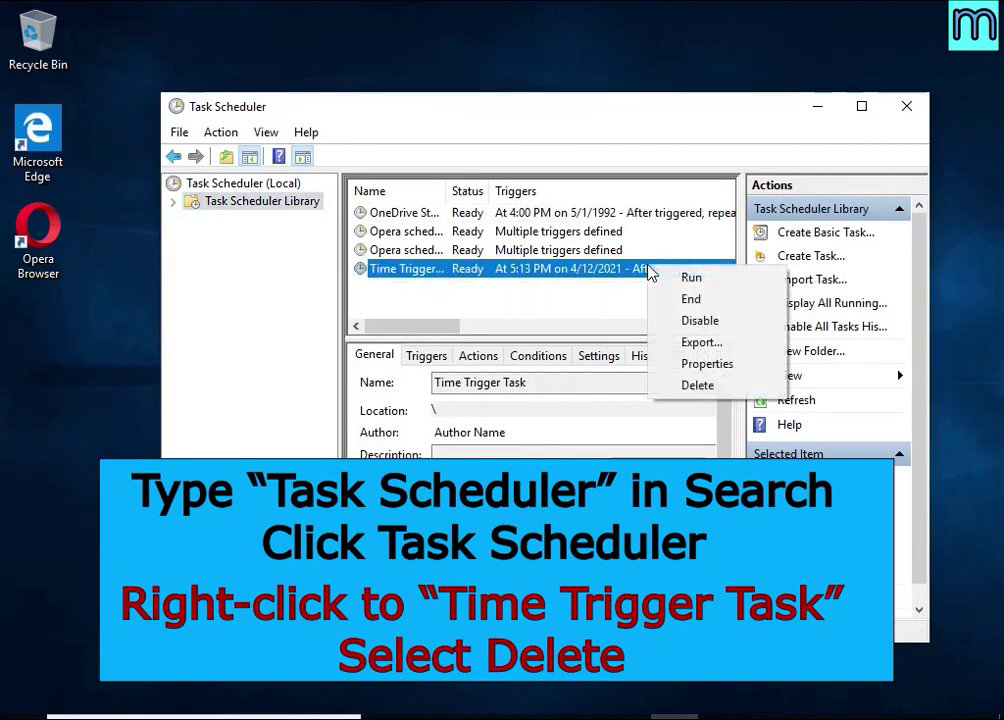
click(737, 389)
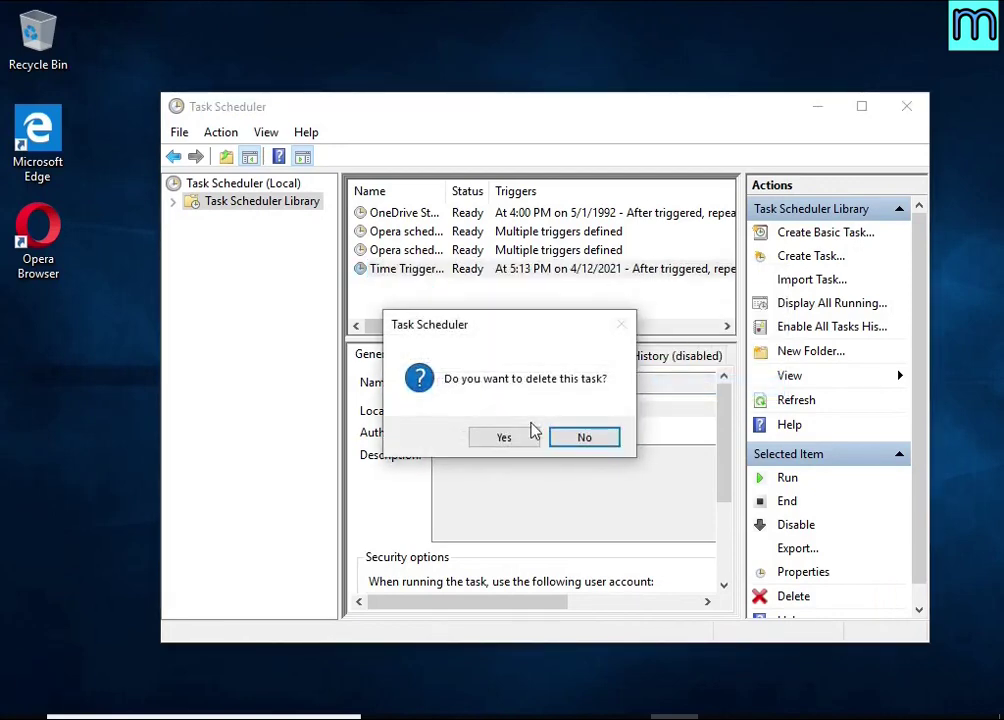
click(505, 444)
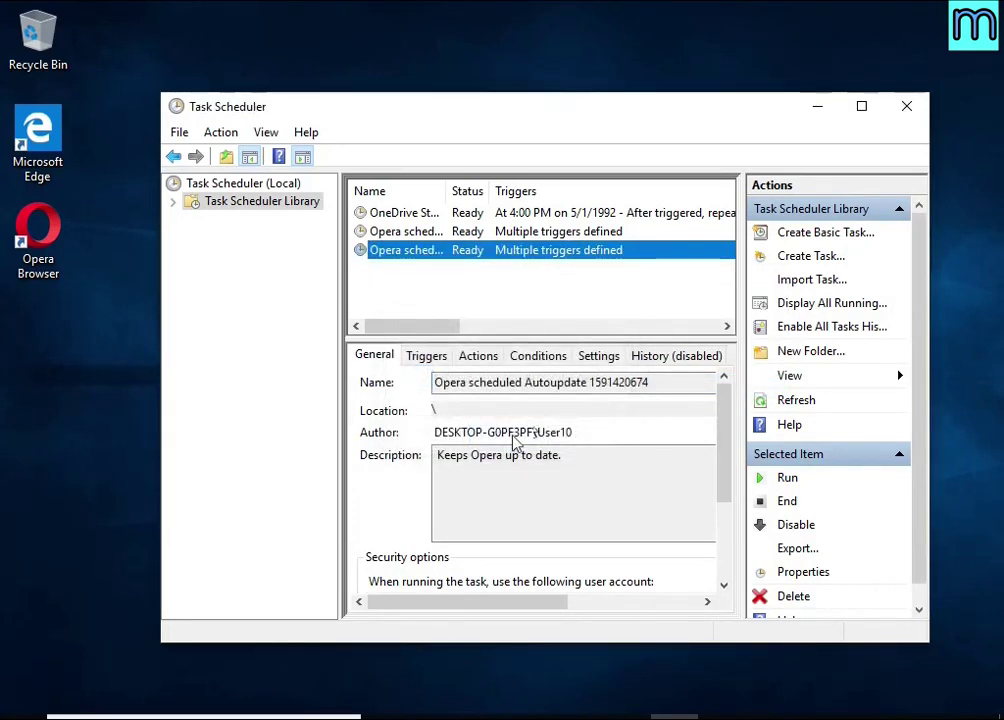
click(907, 111)
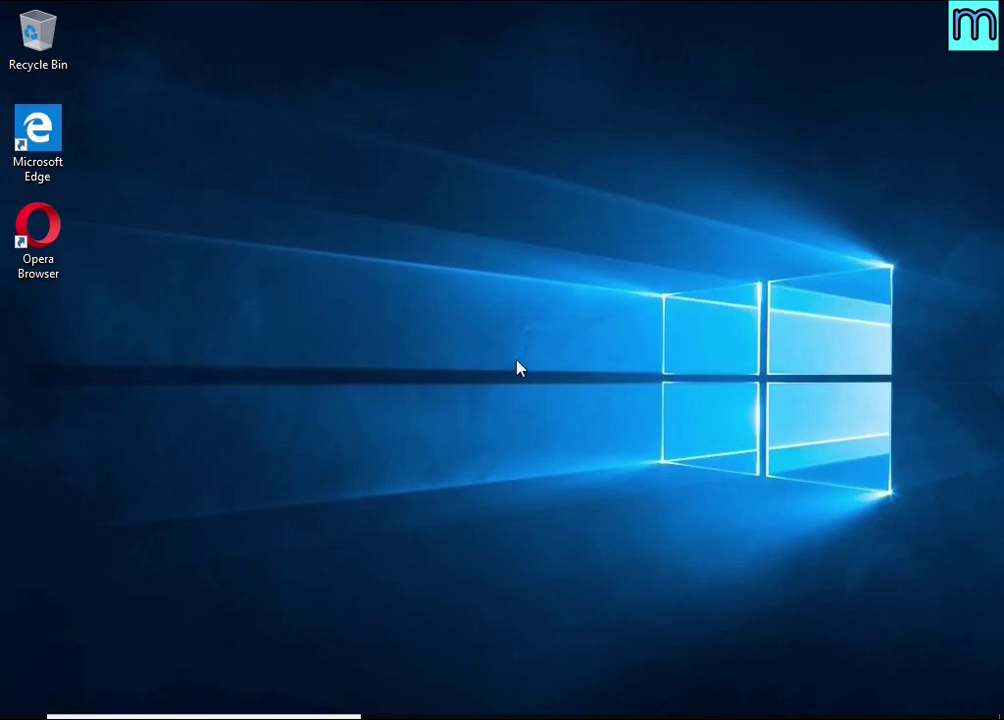
Step: From Task Manager's start-up entries, open the file location of DB07.exe and close Task Manager
key(ctrl+alt+Delete)
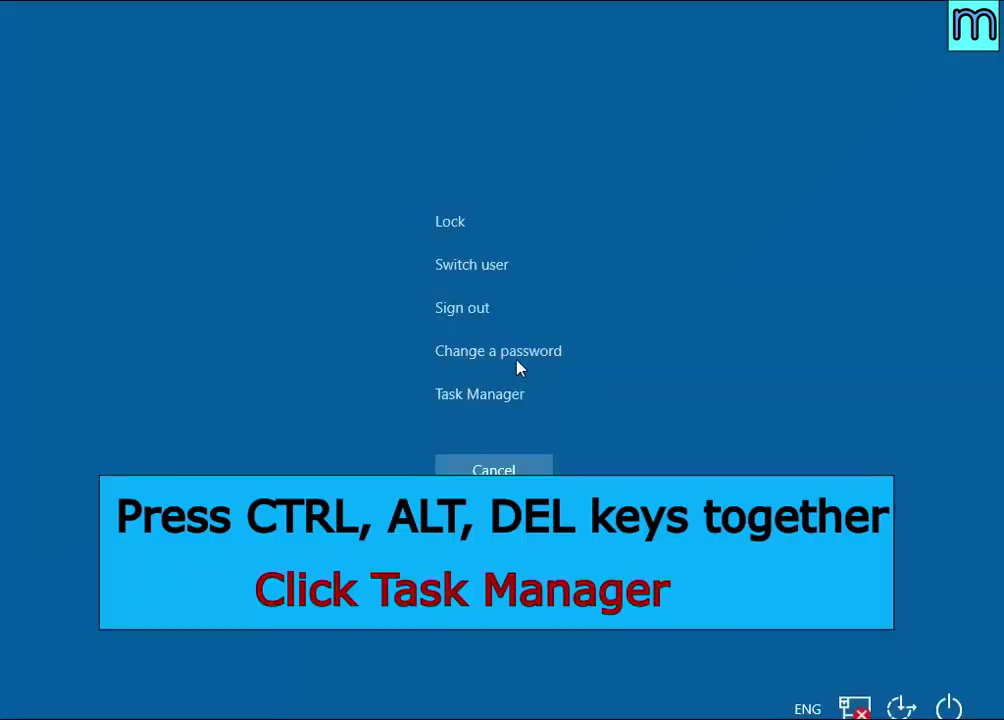
click(490, 400)
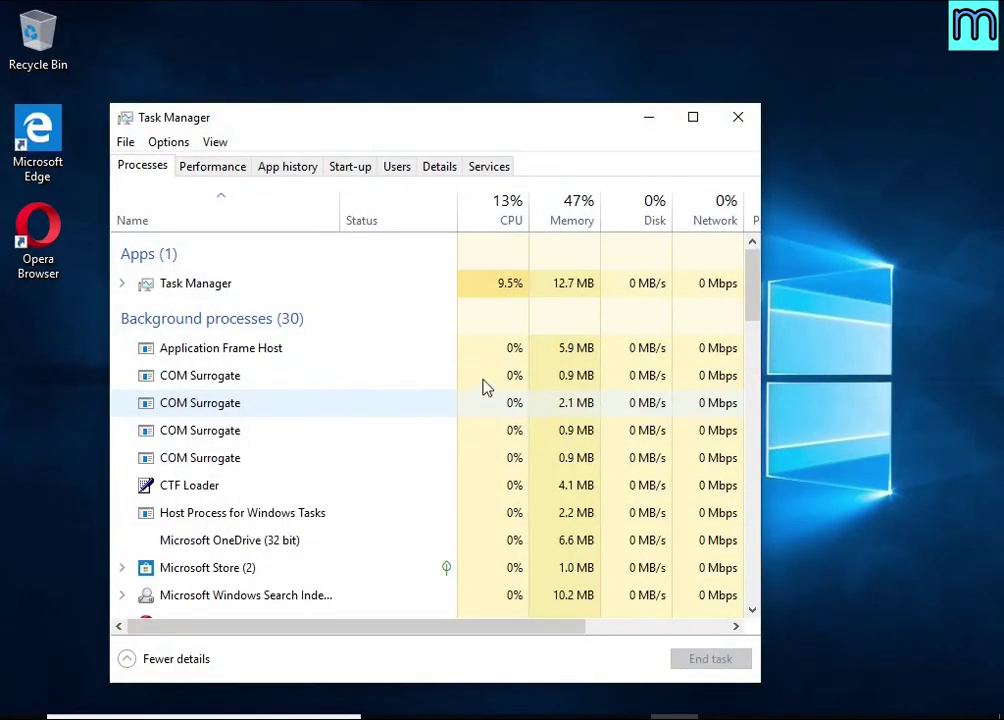
click(352, 168)
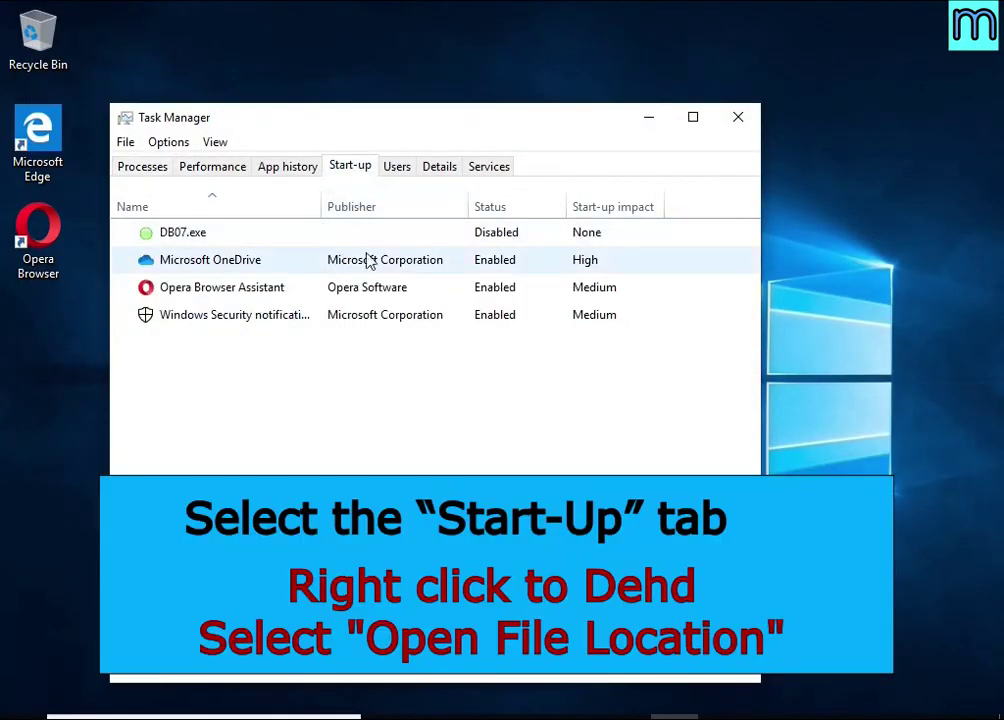
right_click(549, 232)
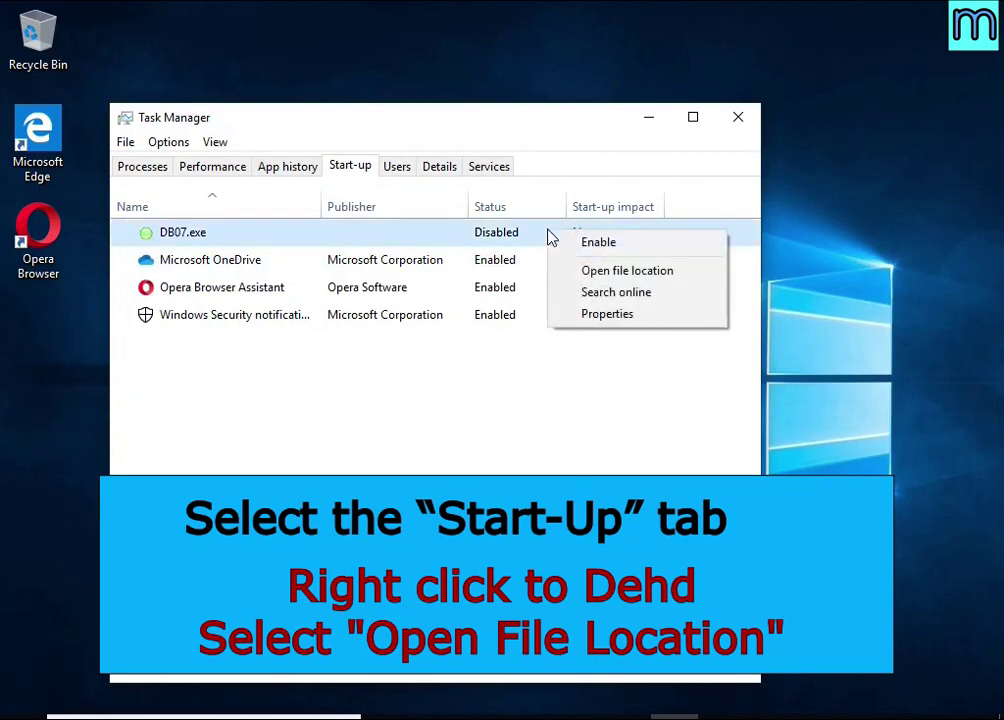
click(697, 281)
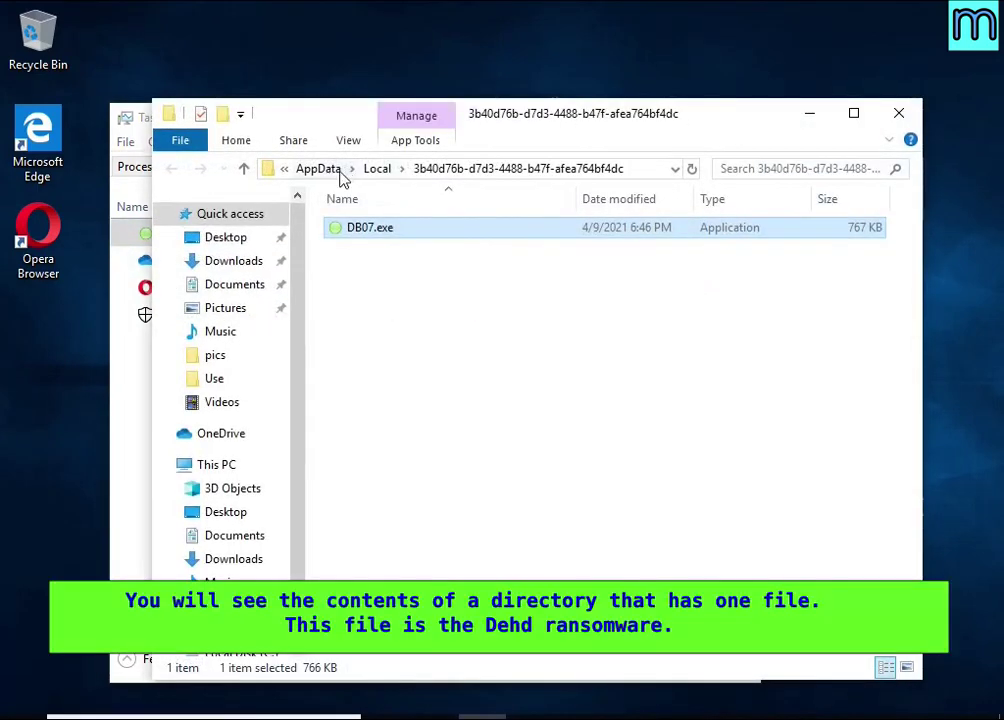
click(124, 418)
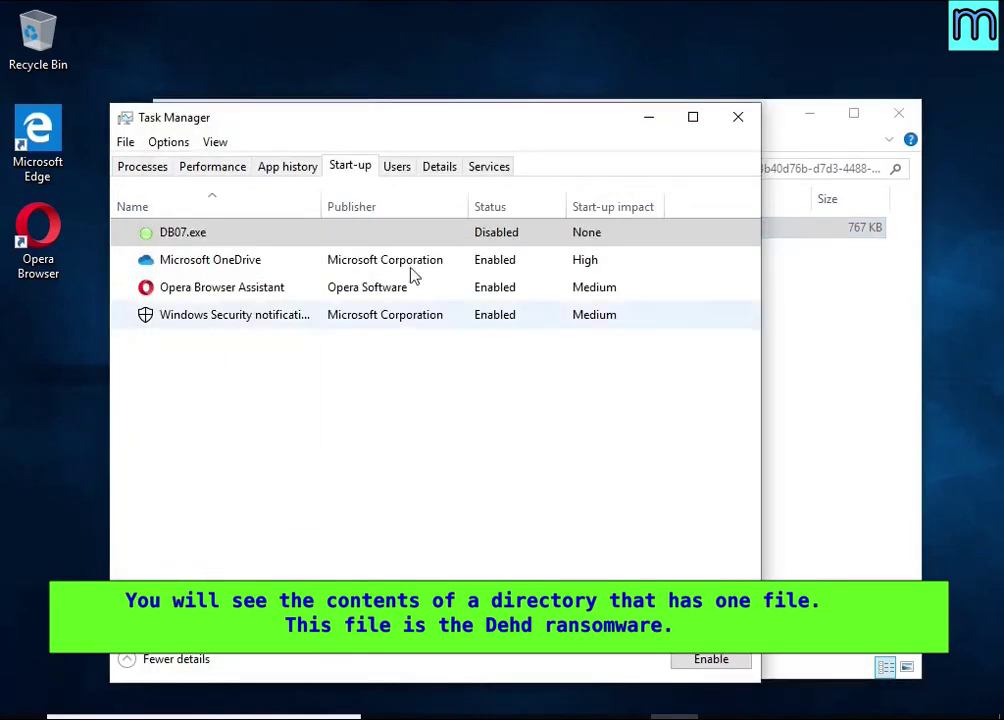
click(735, 123)
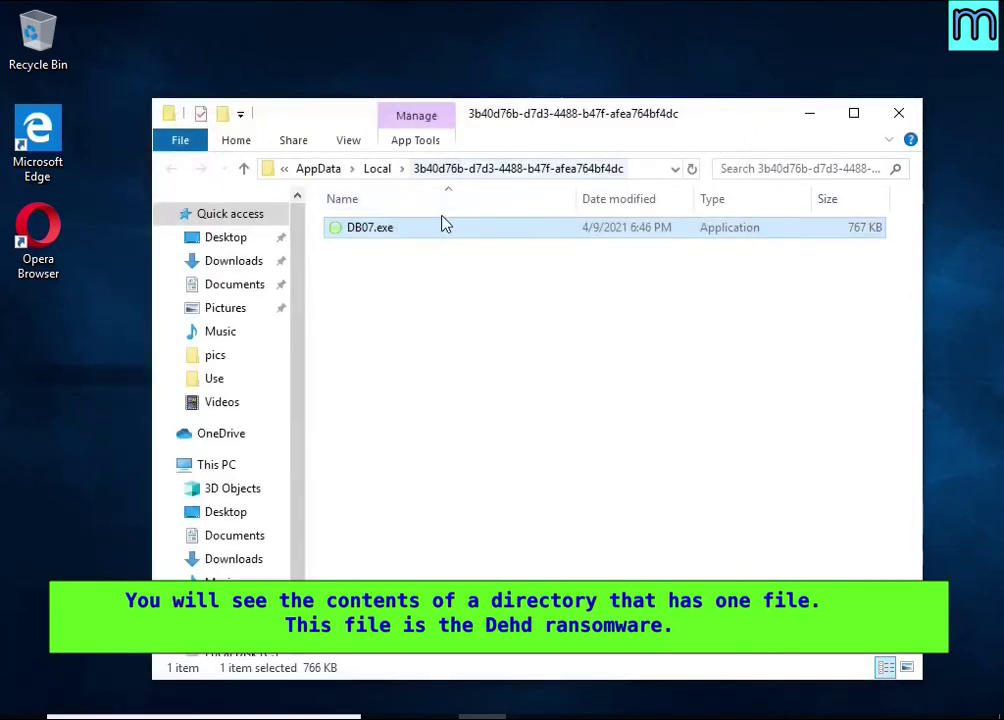
Step: Try to delete DB07.exe from its folder, retry the deletion, and dismiss the attempt
right_click(419, 230)
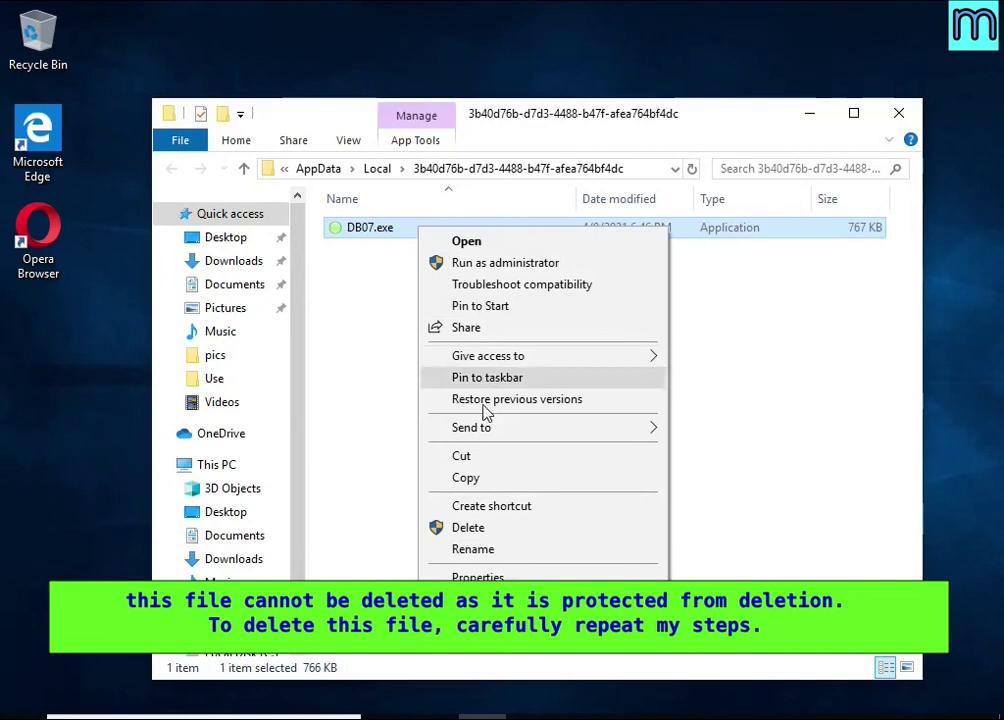
click(470, 530)
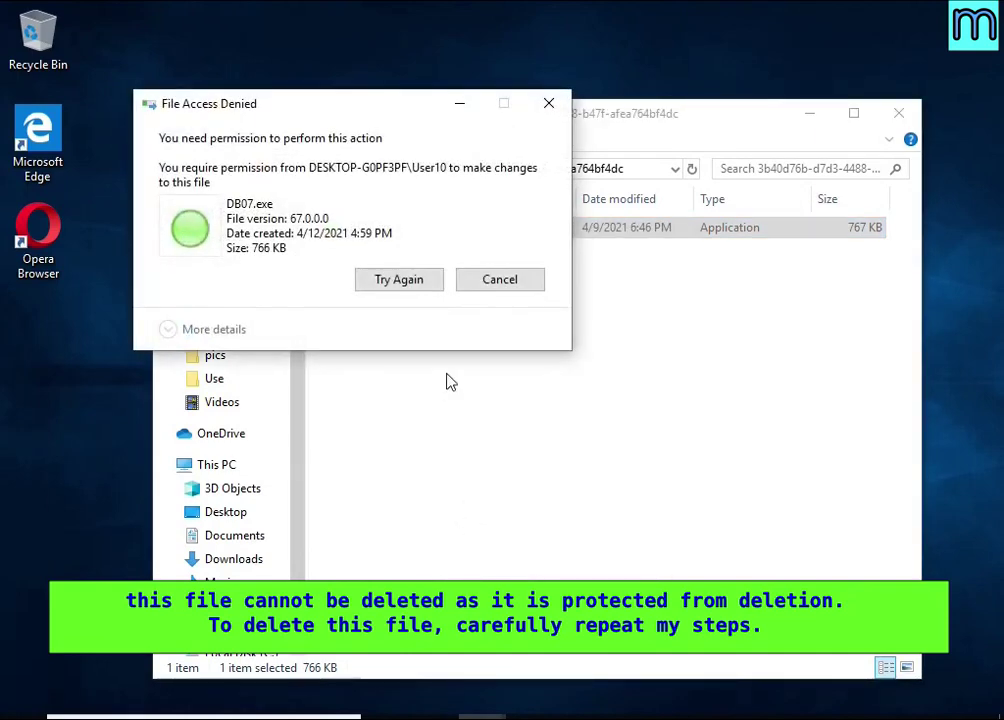
click(421, 284)
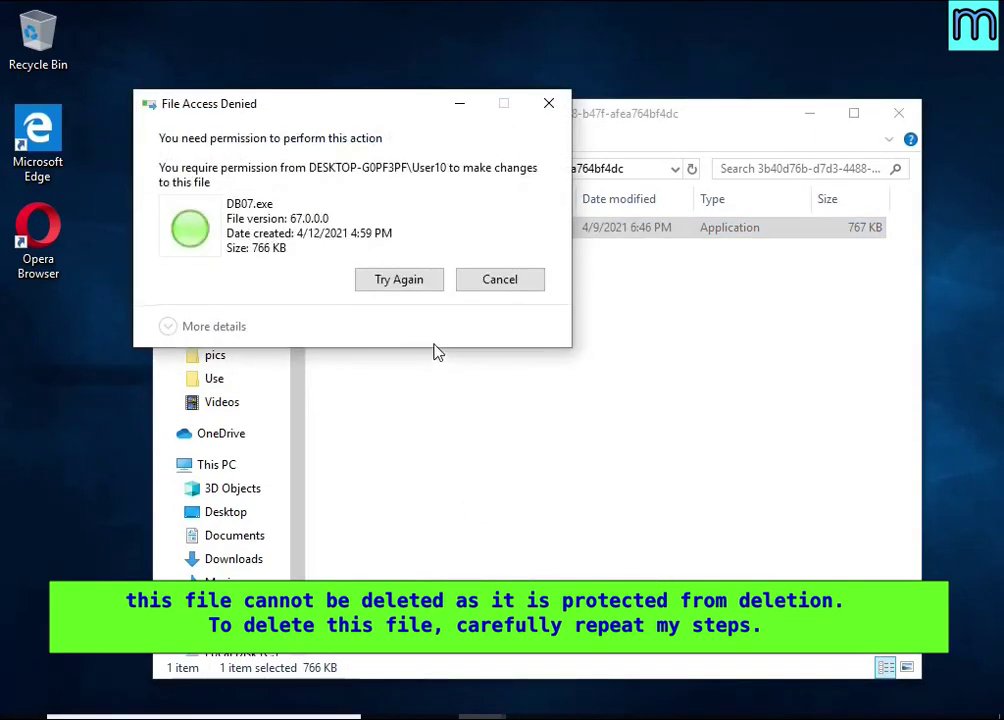
click(406, 287)
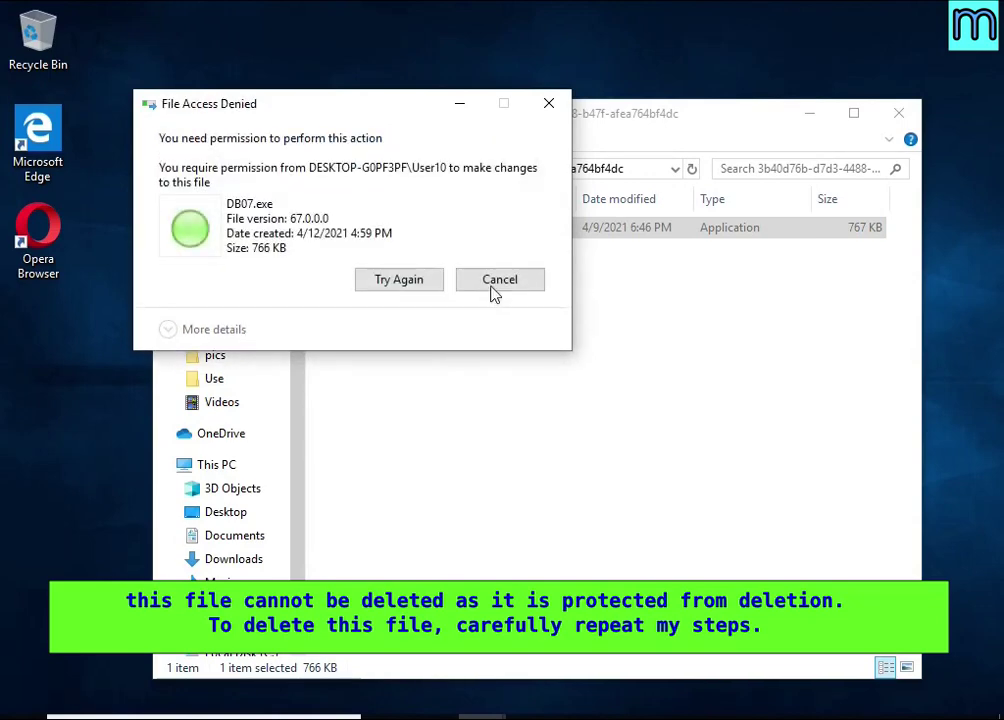
click(492, 222)
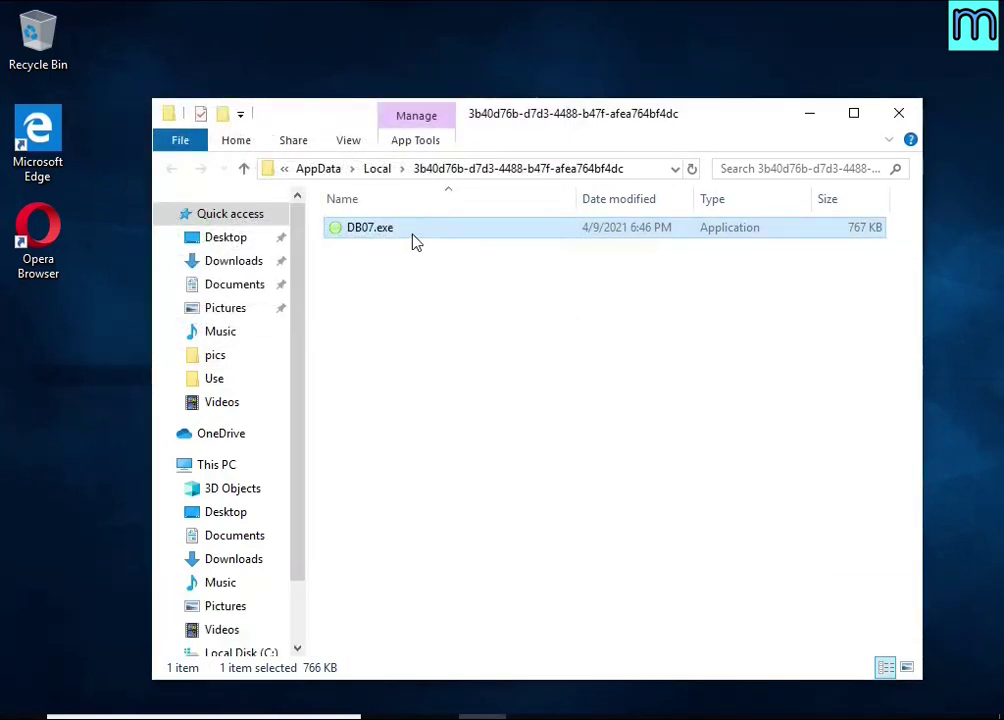
Step: In DB07.exe's advanced security settings, disable inheritance by converting inherited permissions into explicit ones, and remove the Deny entry for Everyone
right_click(411, 237)
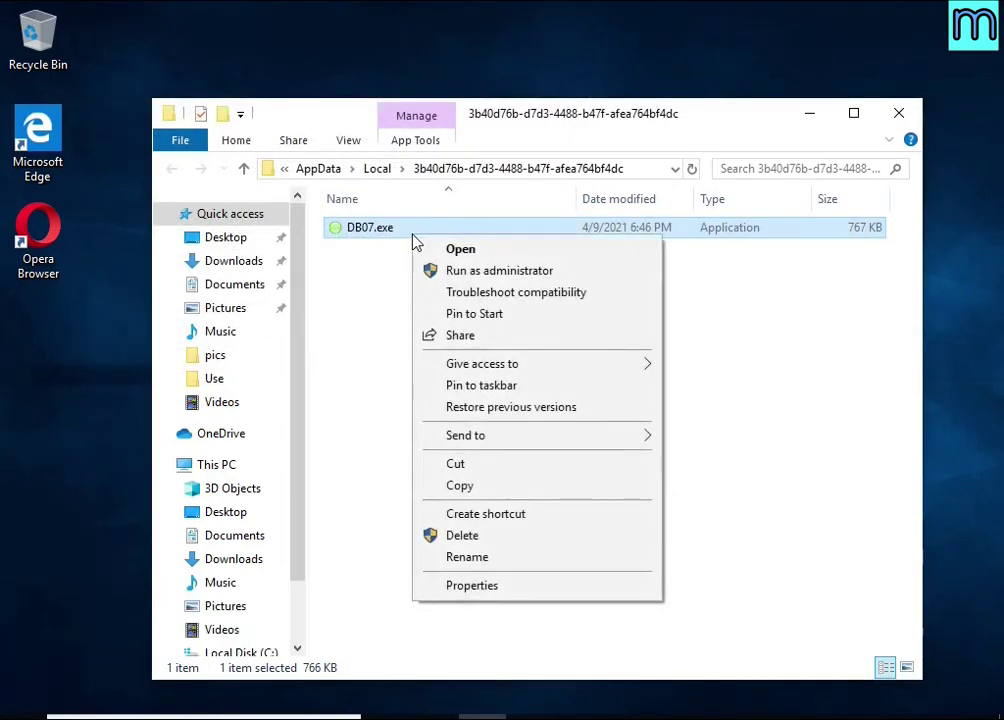
click(563, 590)
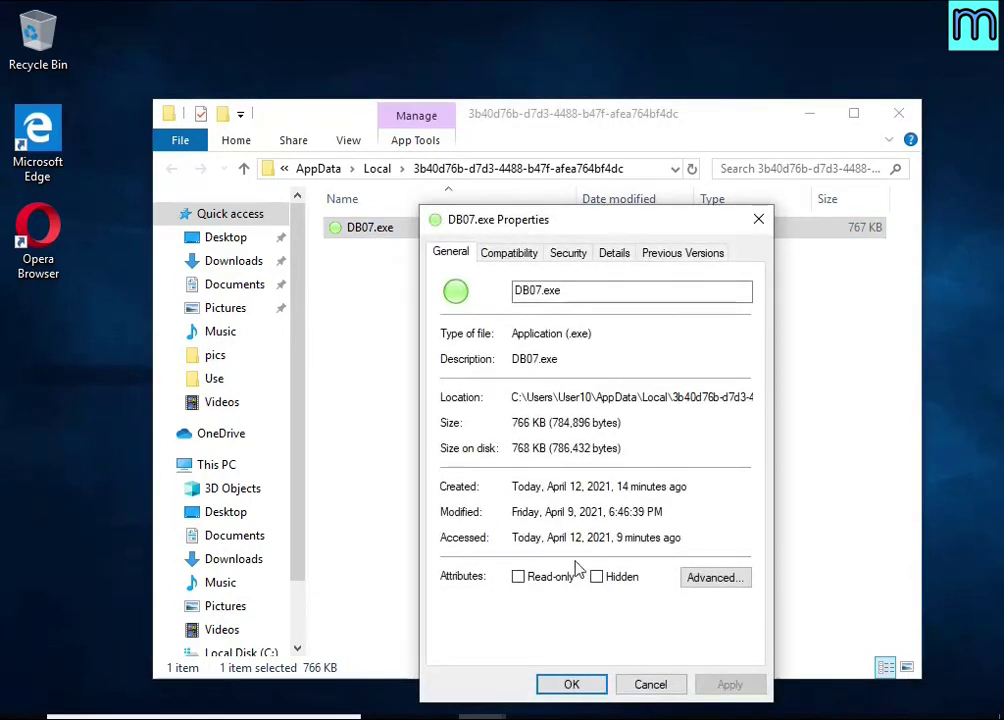
click(567, 255)
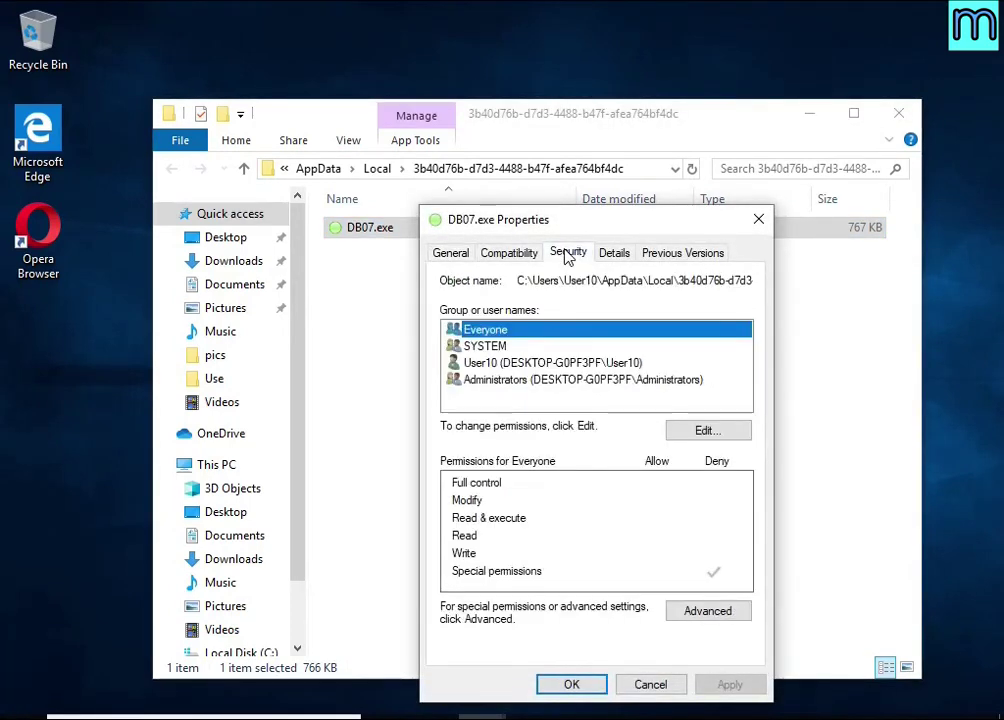
click(708, 611)
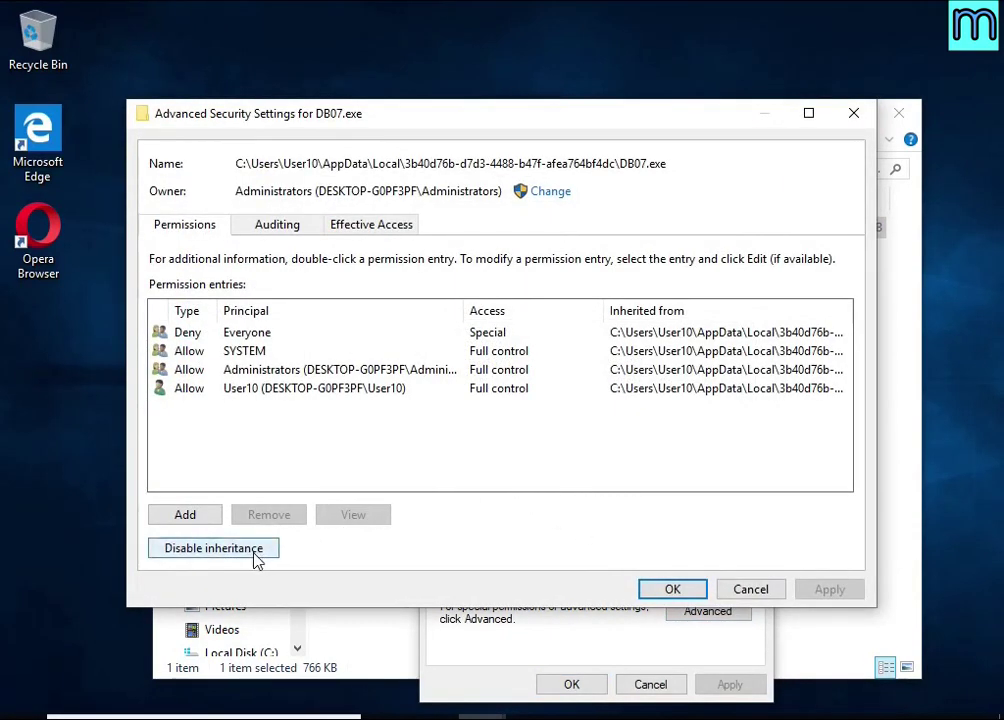
click(256, 556)
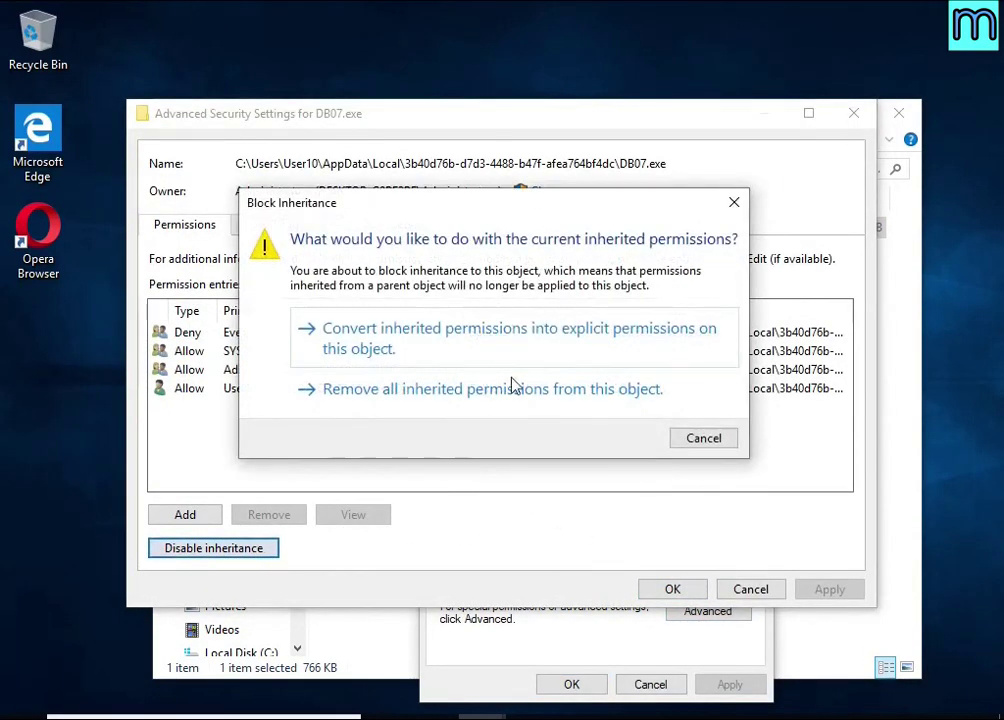
click(522, 338)
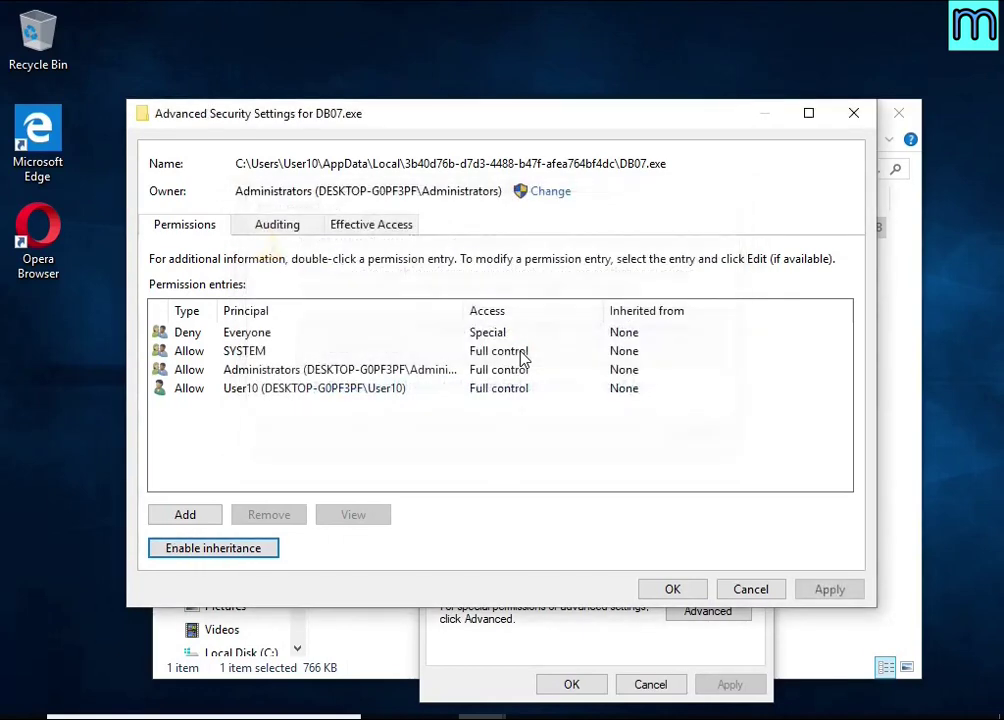
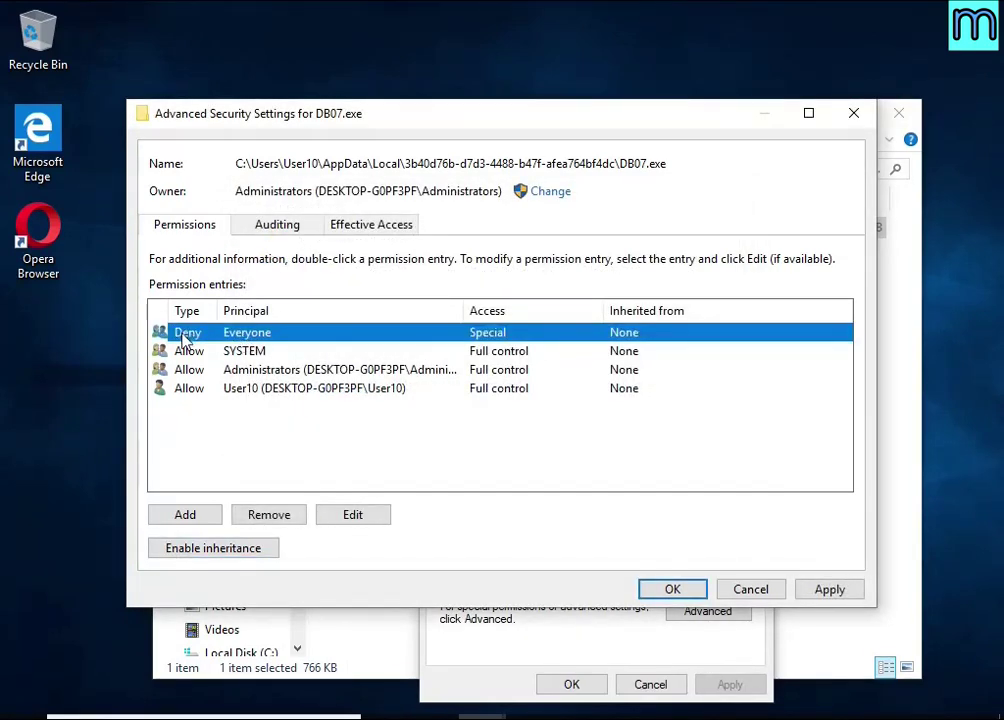
click(296, 518)
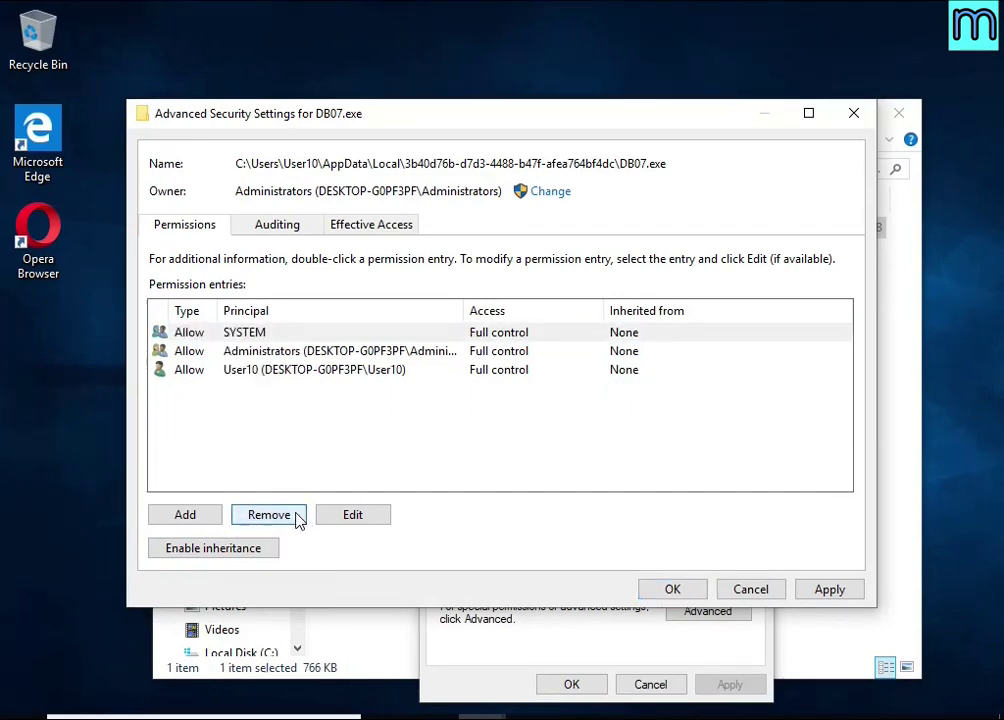
click(673, 591)
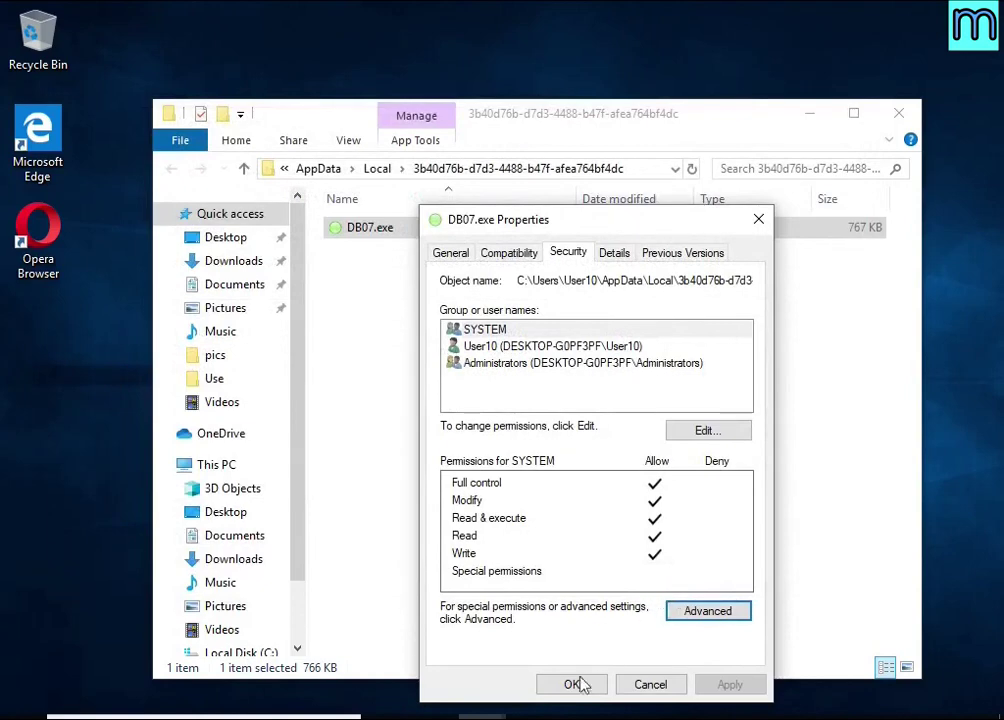
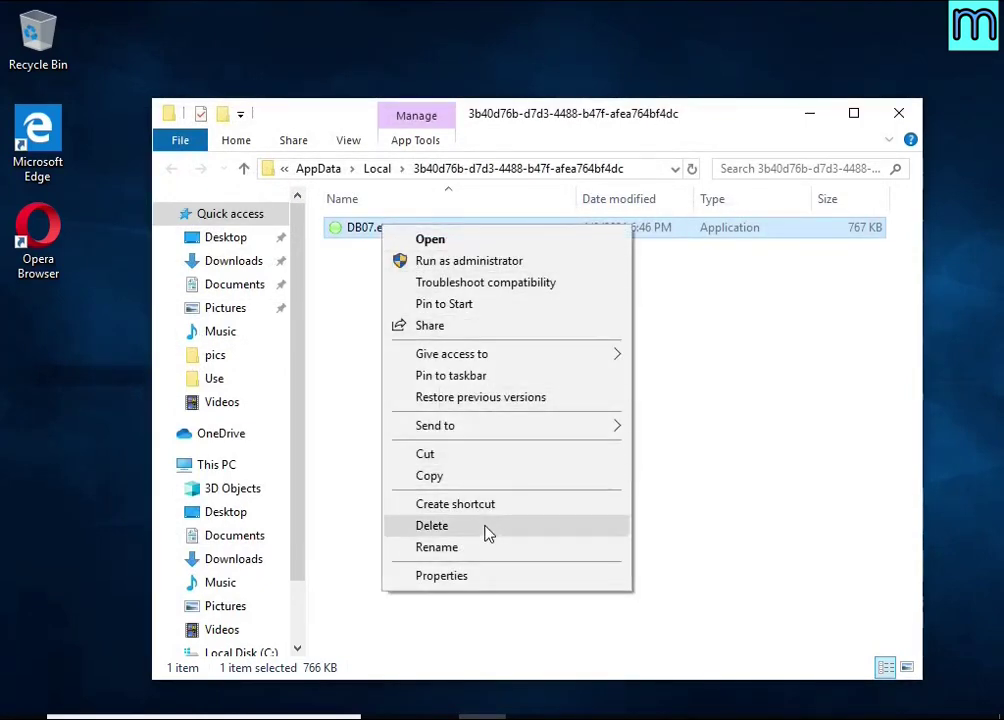
Step: Delete DB07.exe from its AppData\Local subfolder and close the folder window
click(483, 526)
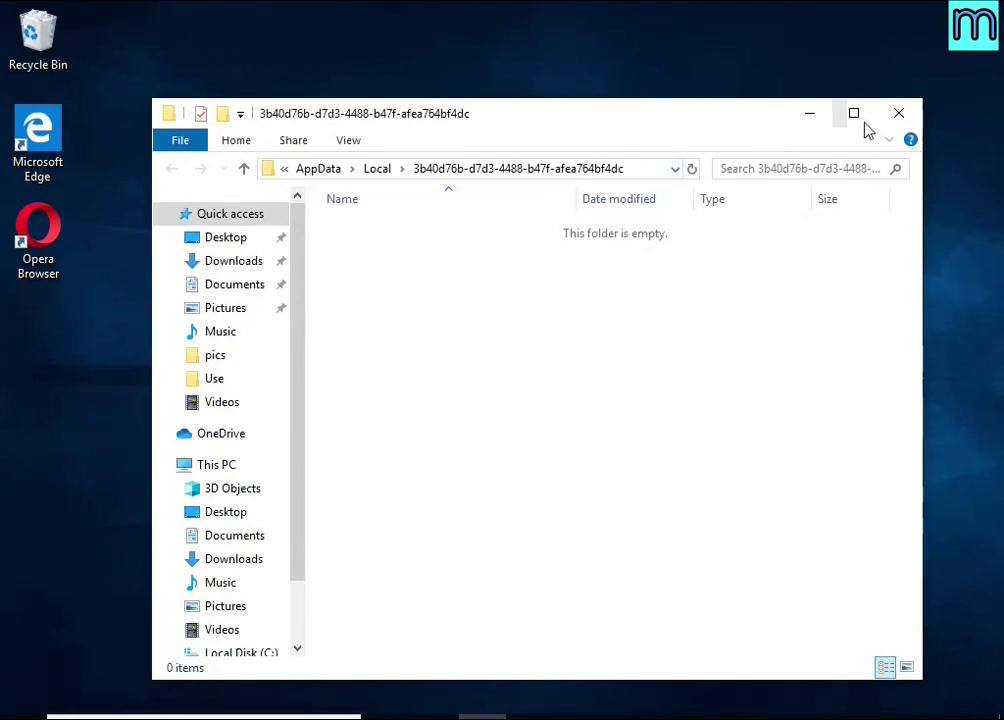
click(905, 117)
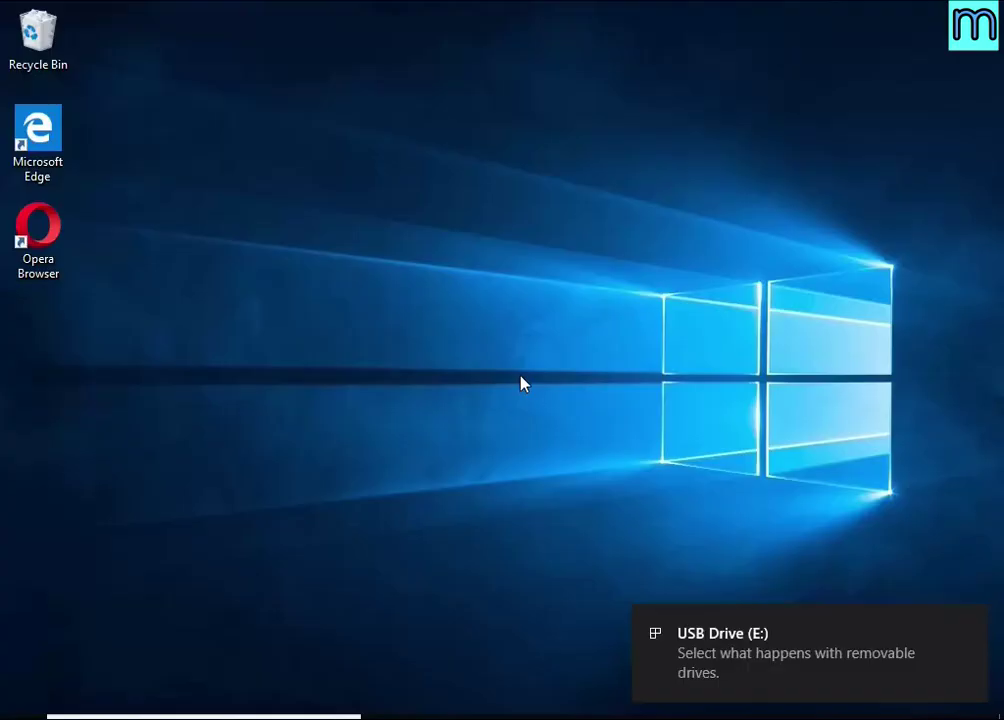
Step: Open USB Drive (E:) to view its files, run decrypt_STOPDjvu.exe, and allow it to make changes to the device
click(746, 659)
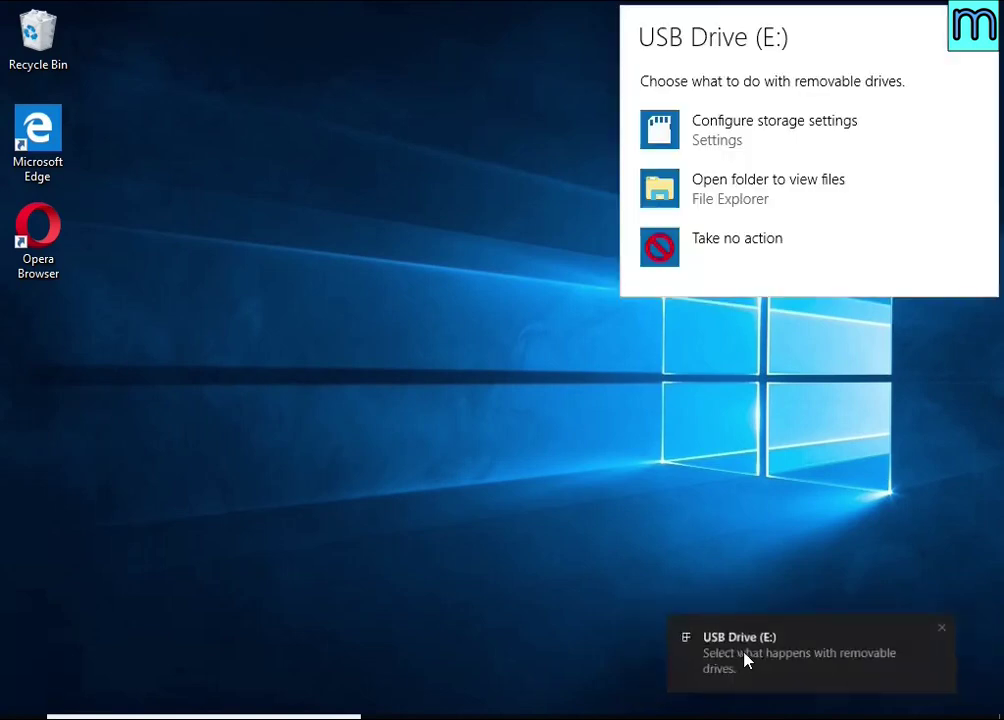
click(752, 193)
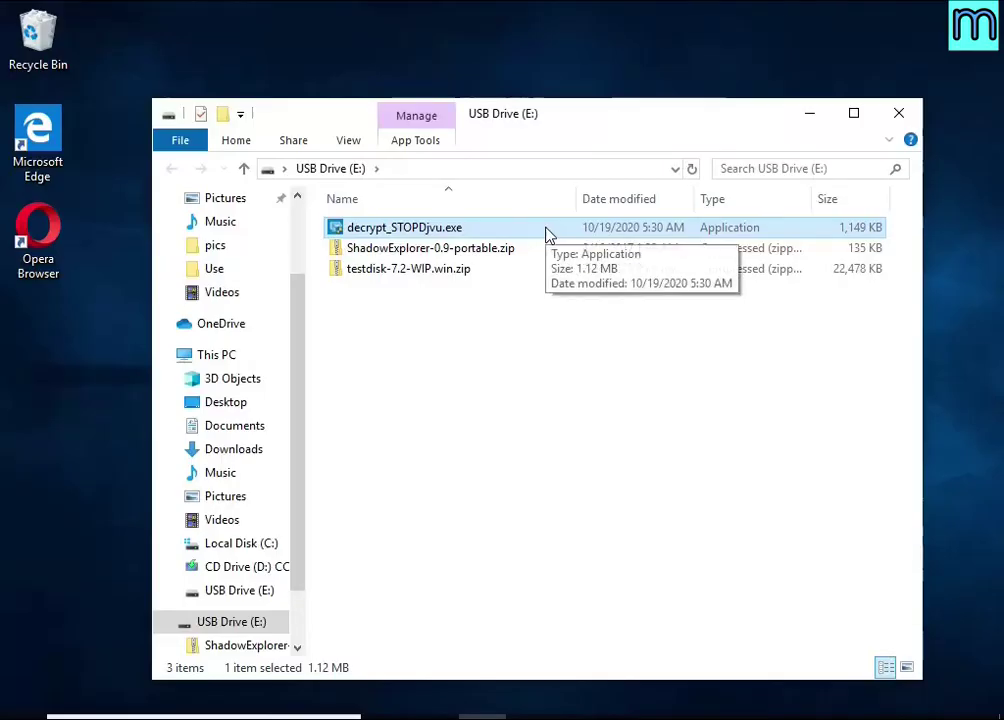
double_click(548, 232)
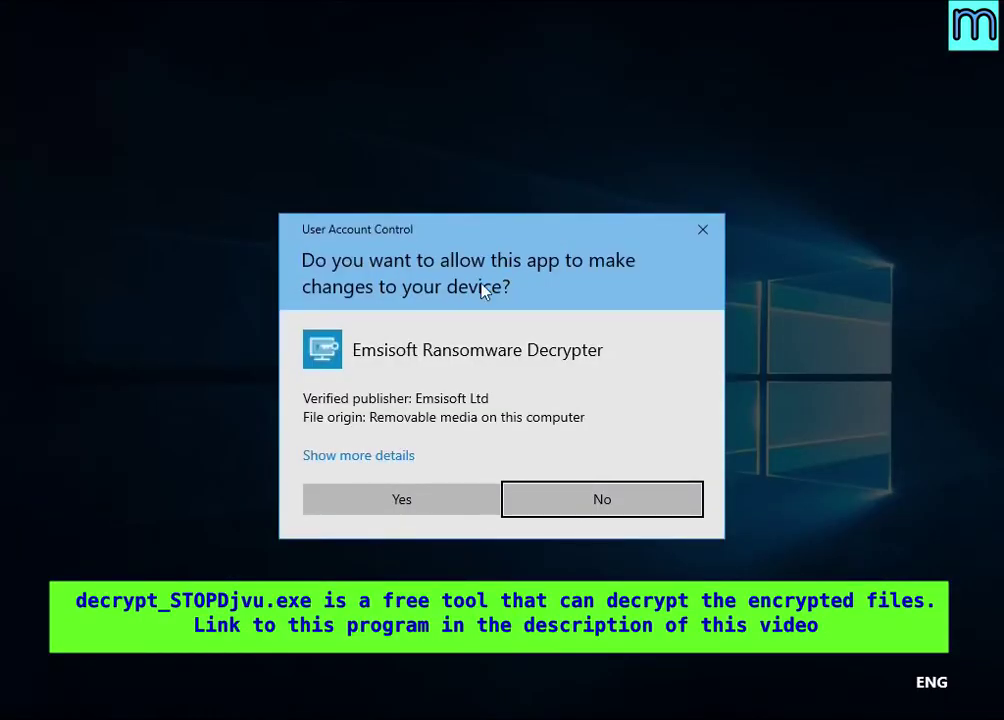
click(410, 497)
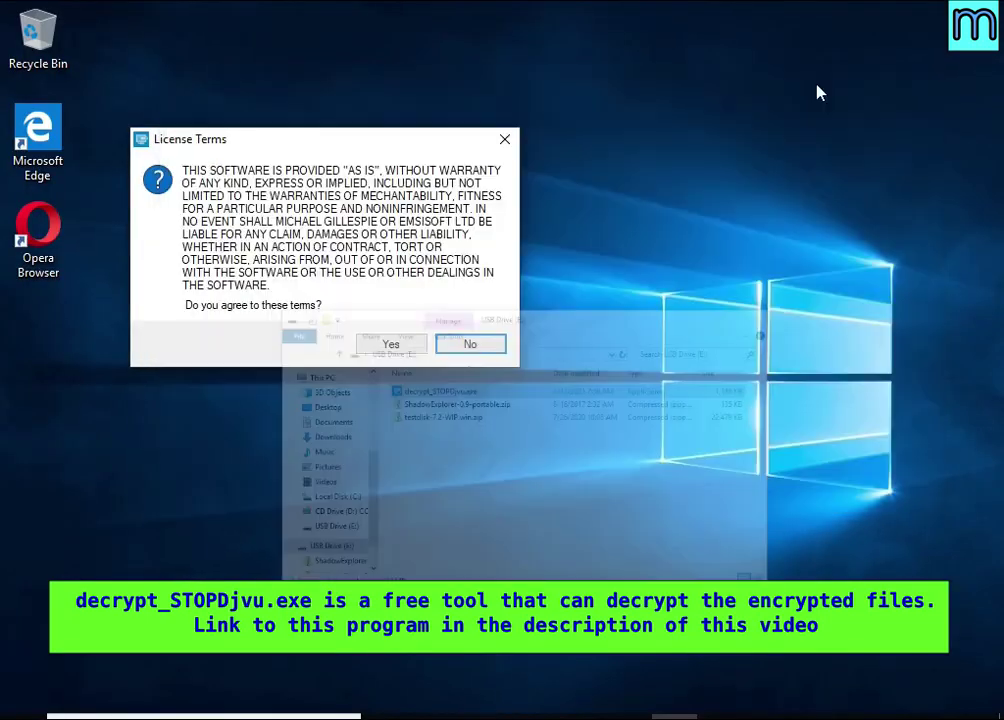
Step: Accept the decryptor's licence terms and disclaimer, and acknowledge the malware notices to reach its main window
click(391, 344)
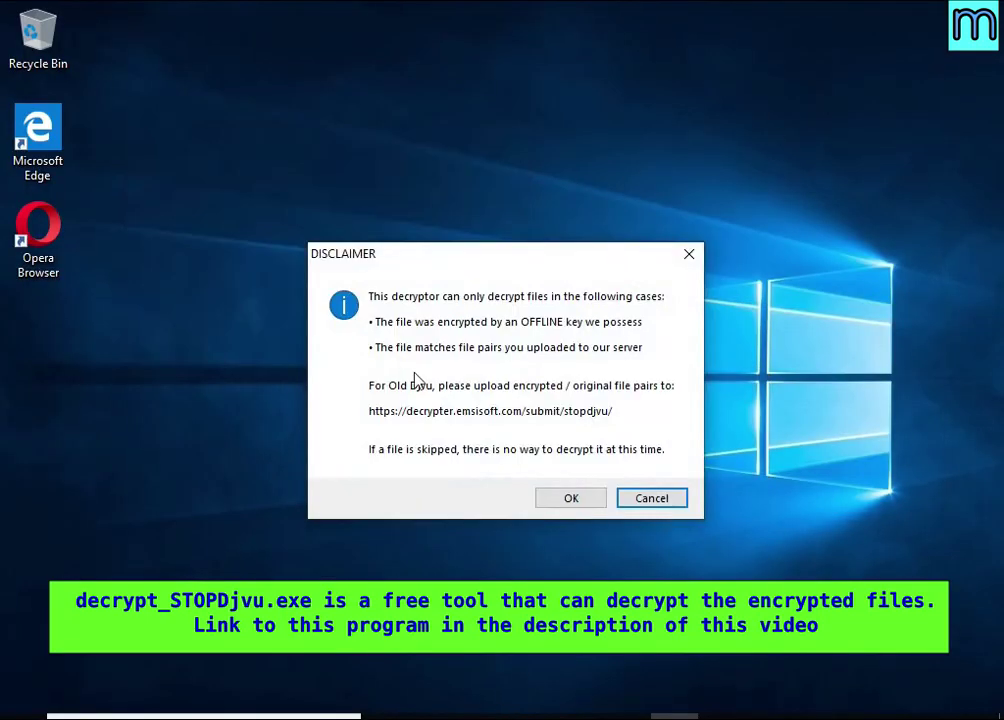
click(557, 500)
click(560, 462)
click(628, 450)
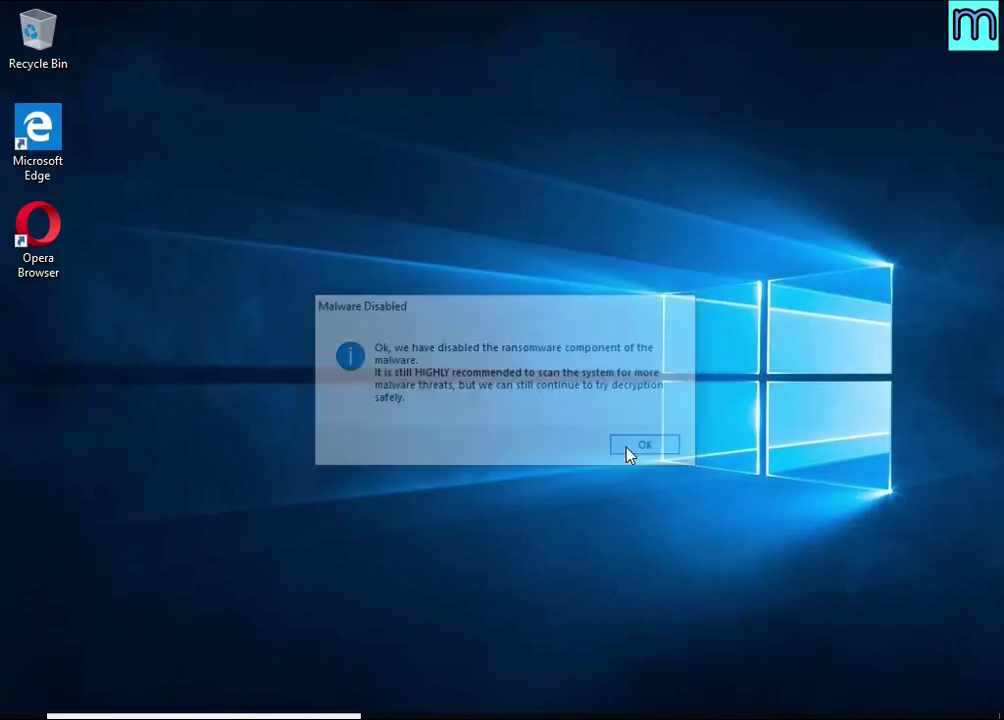
Step: Remove the C:\ and E:\ entries from the decryptor's object list
click(229, 309)
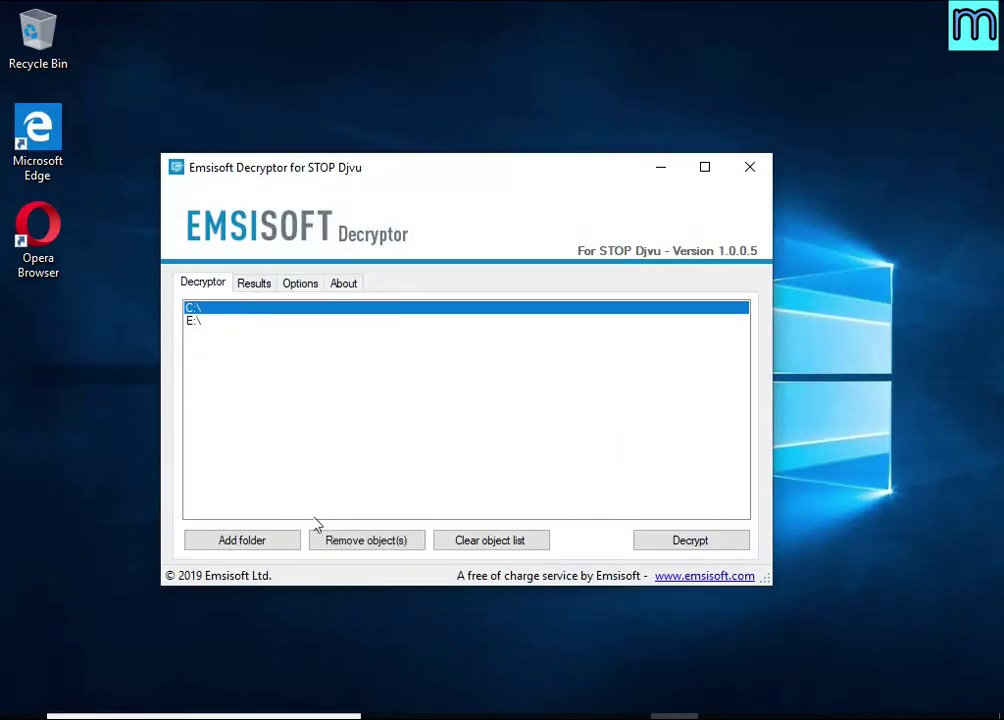
click(322, 539)
click(236, 310)
click(345, 540)
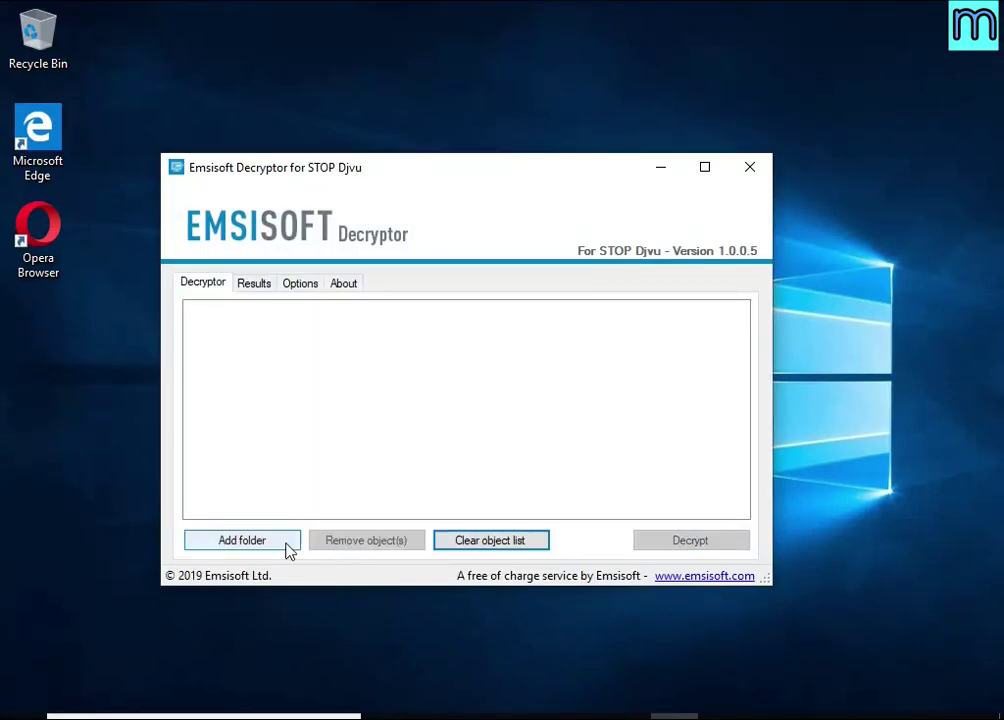
Step: Add the user's Documents and Pictures folders to the decryptor's object list and start decryption
click(286, 541)
click(407, 351)
click(526, 486)
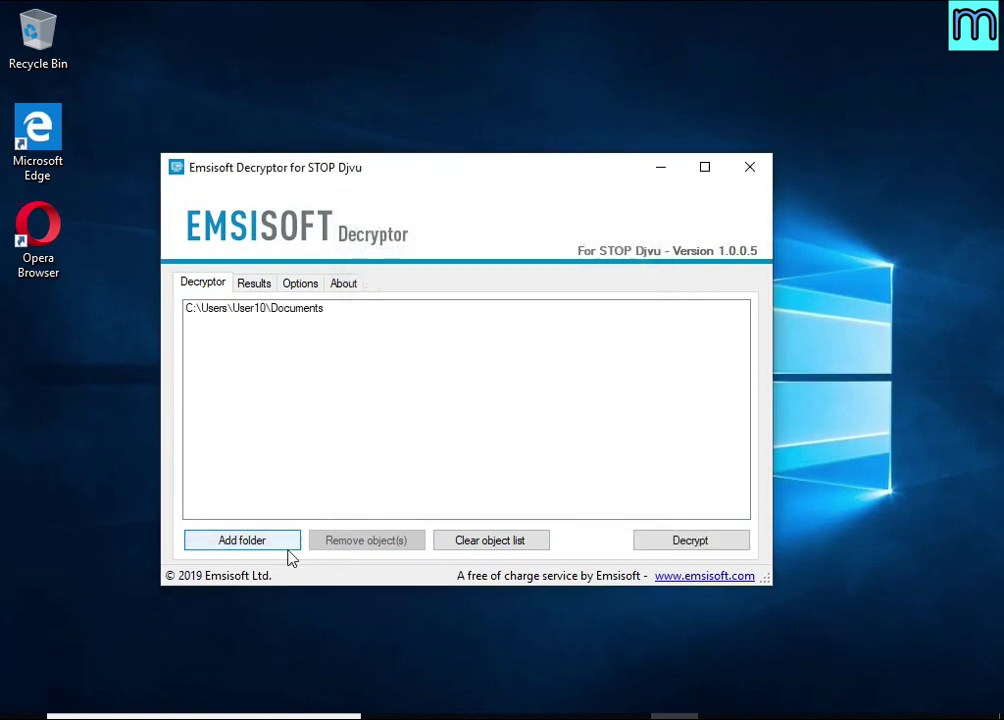
click(287, 545)
double_click(425, 408)
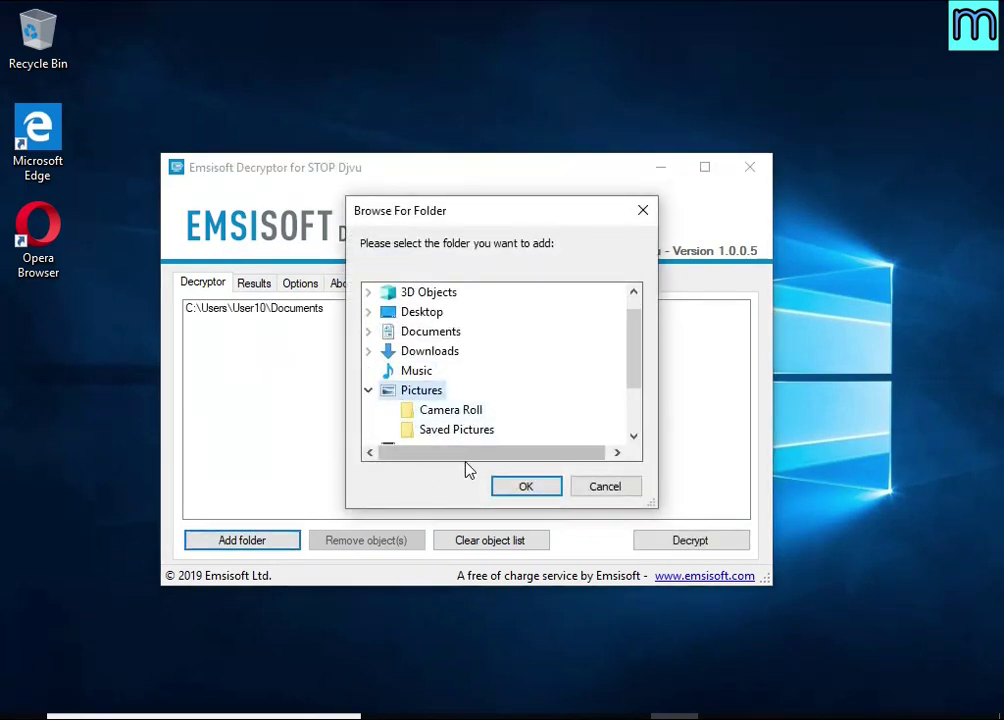
click(533, 488)
click(269, 312)
click(277, 321)
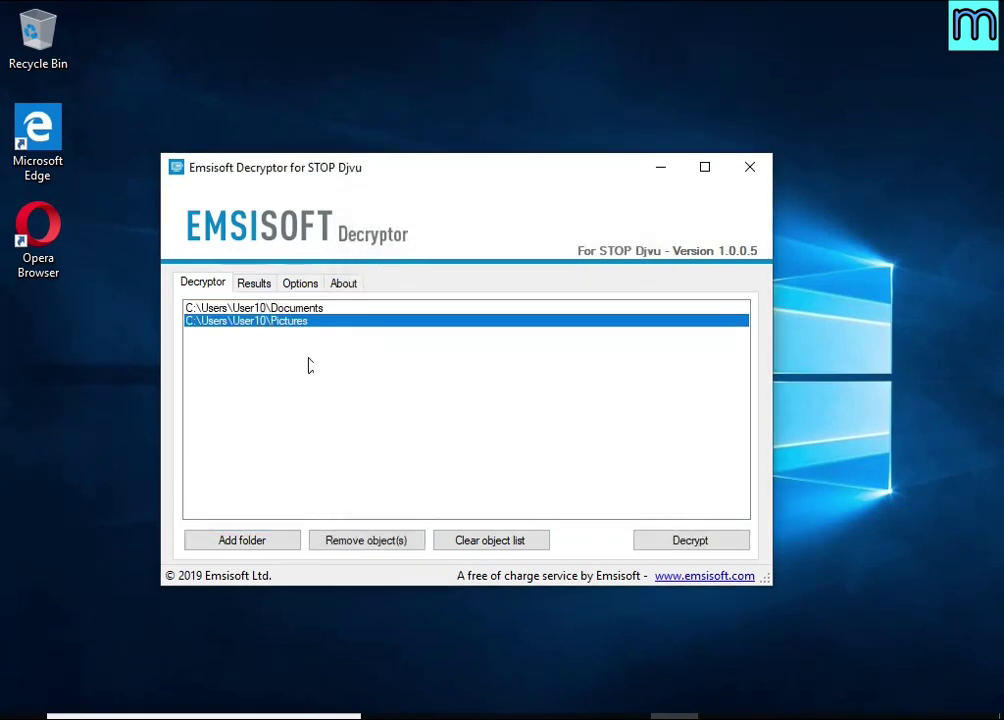
click(690, 541)
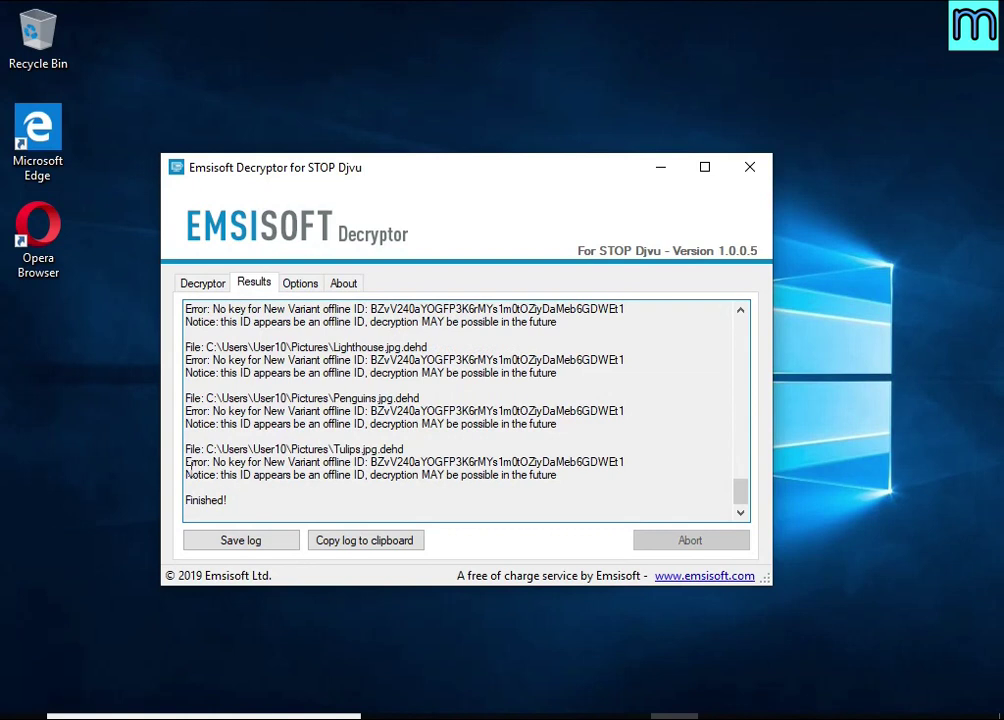
Step: Examine the error and notice lines for Tulips.jpg.dehd in the decryption results, and close the decryptor
drag(256, 462, 648, 463)
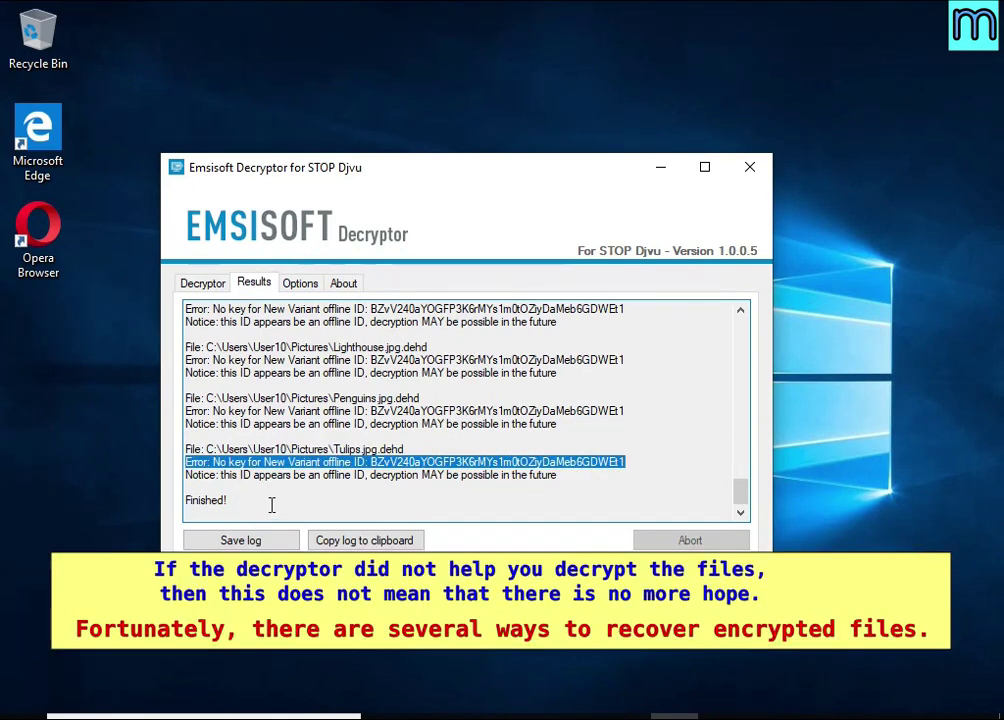
drag(186, 476, 594, 476)
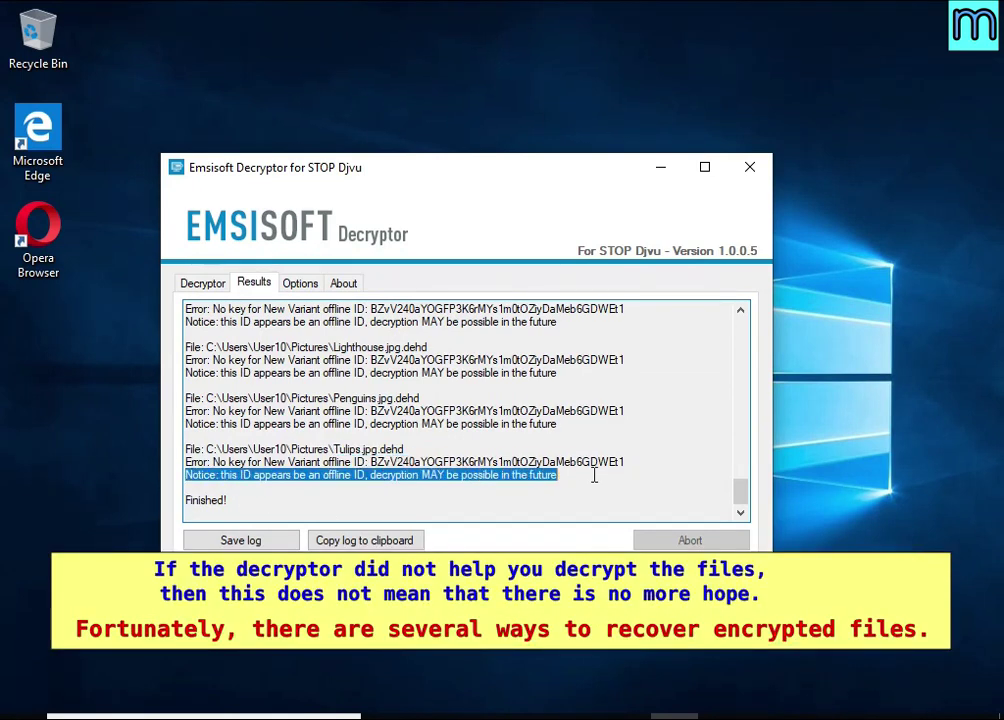
drag(324, 476, 354, 476)
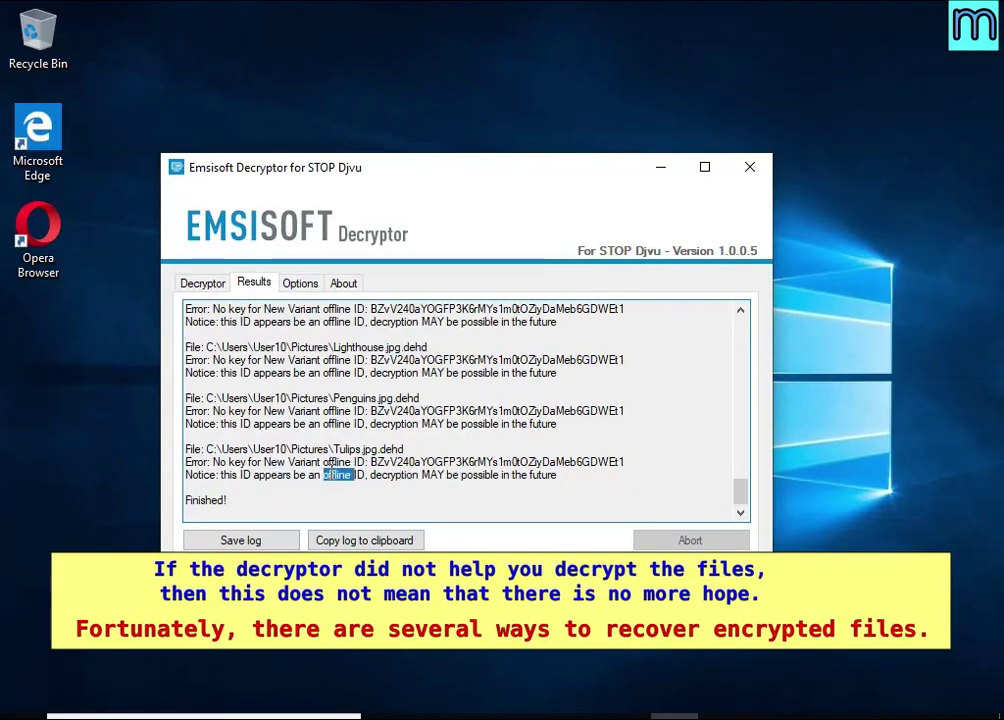
double_click(374, 476)
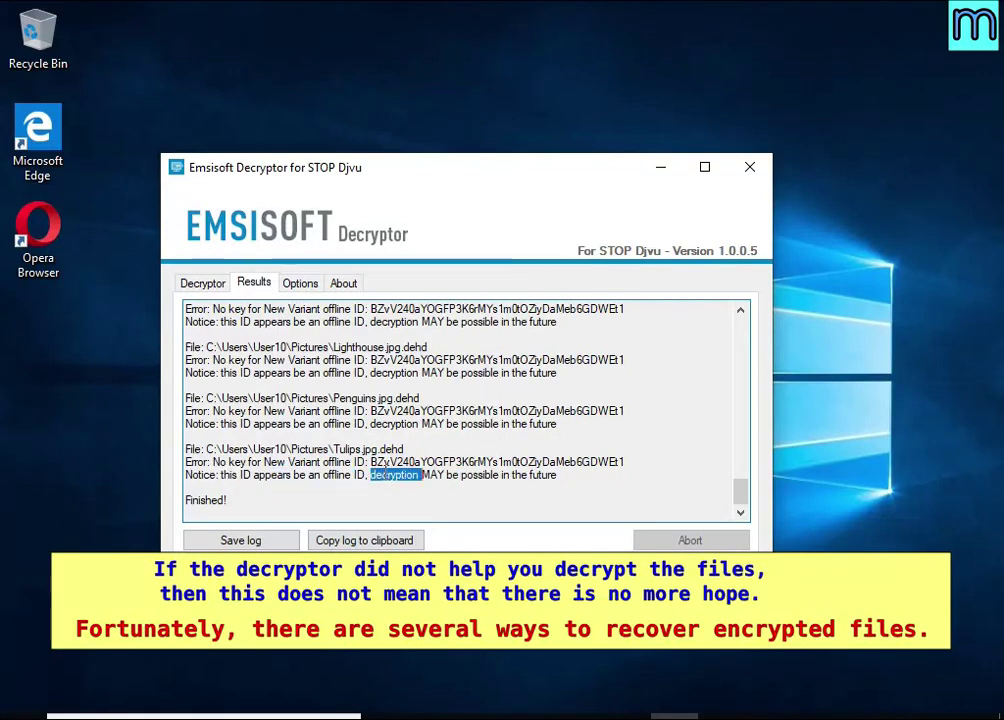
double_click(432, 476)
double_click(480, 476)
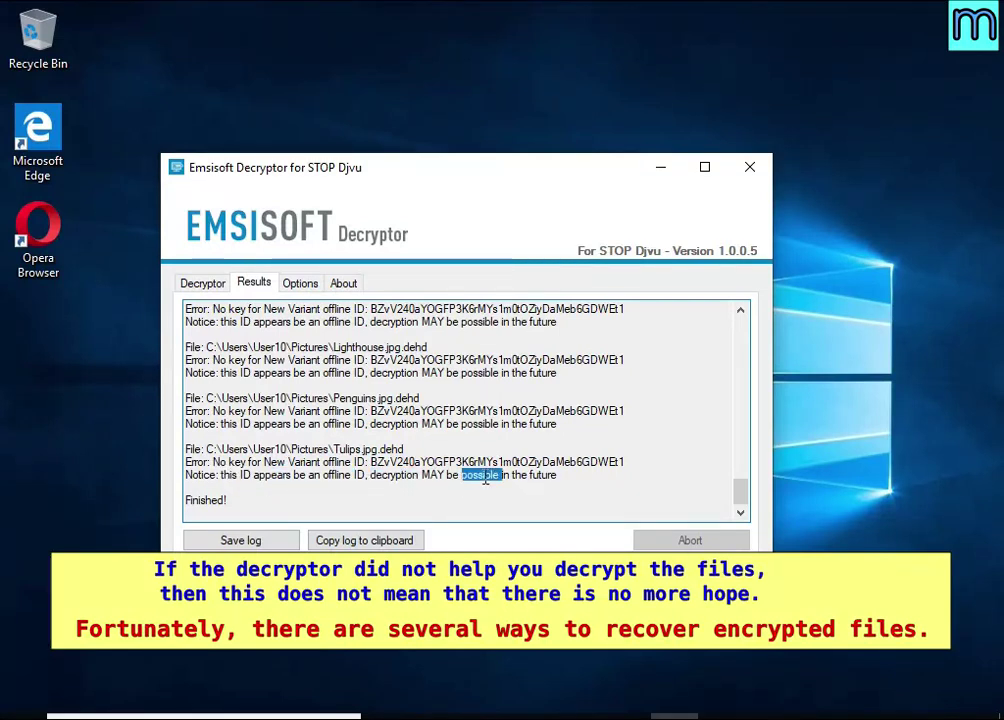
double_click(543, 476)
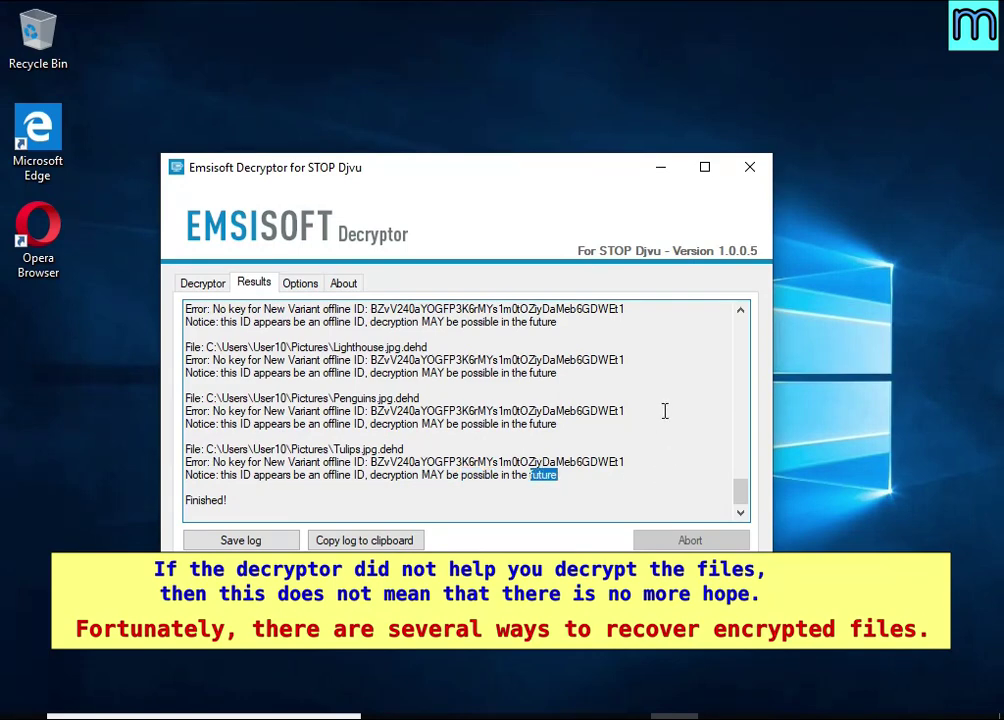
click(750, 168)
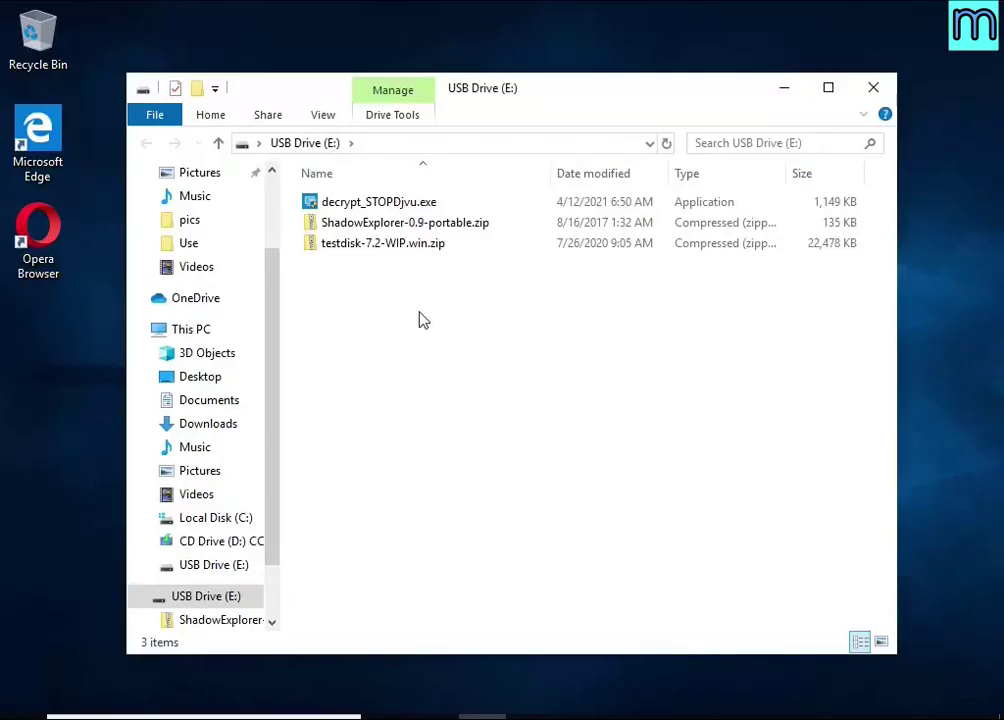
Step: Extract ShadowExplorer-0.9-portable.zip on the USB drive to E:\ShadowExplorer-0.9-portable
click(432, 228)
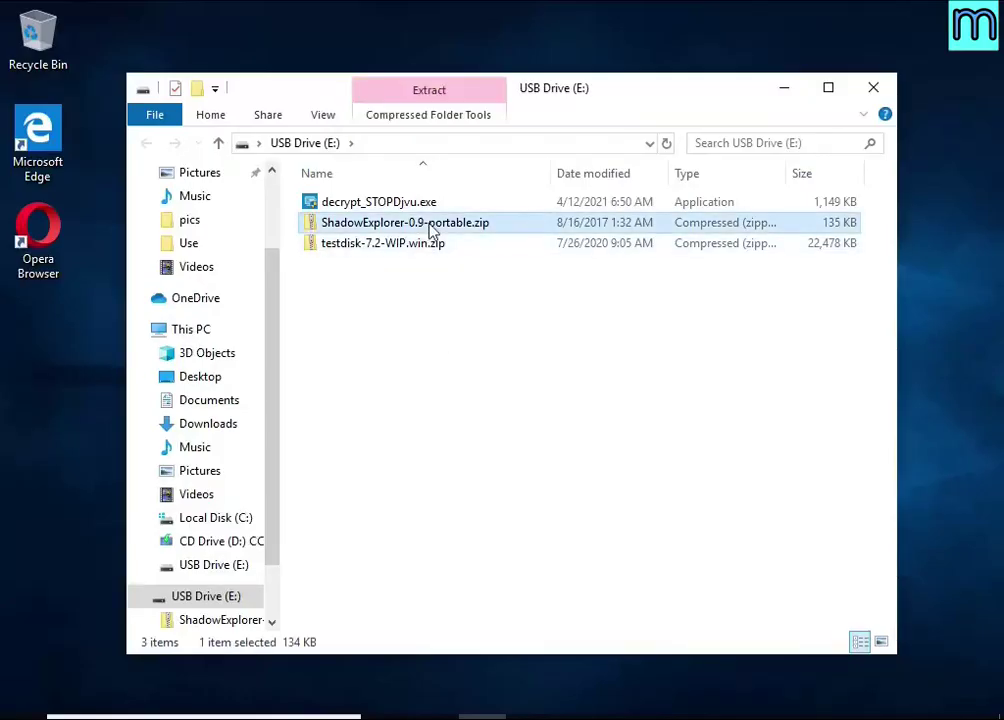
right_click(540, 229)
click(677, 292)
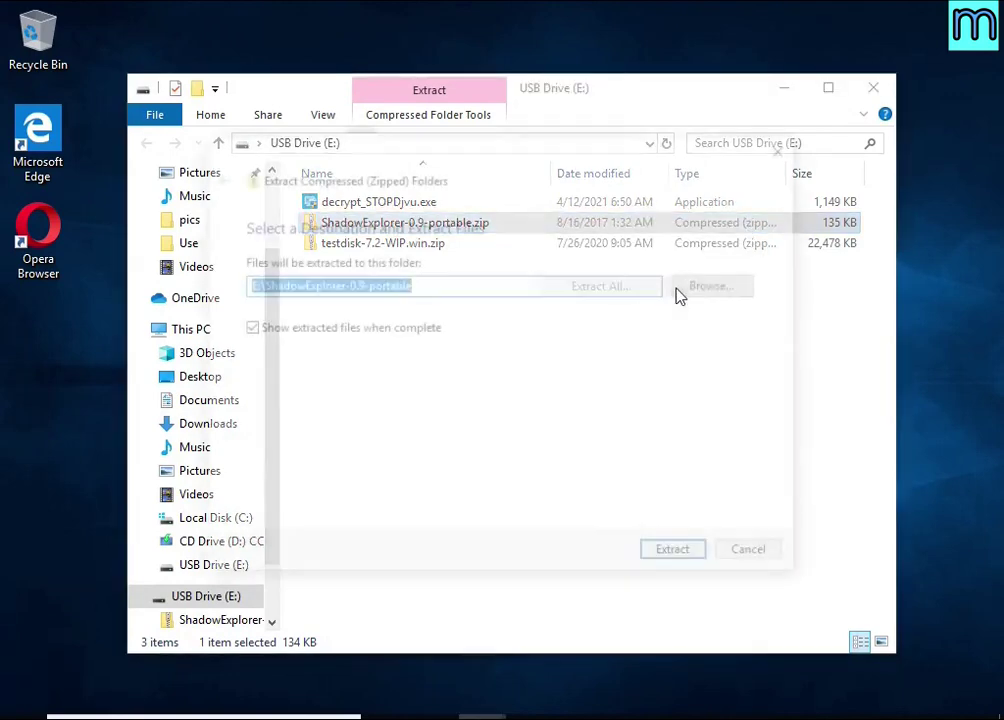
click(688, 556)
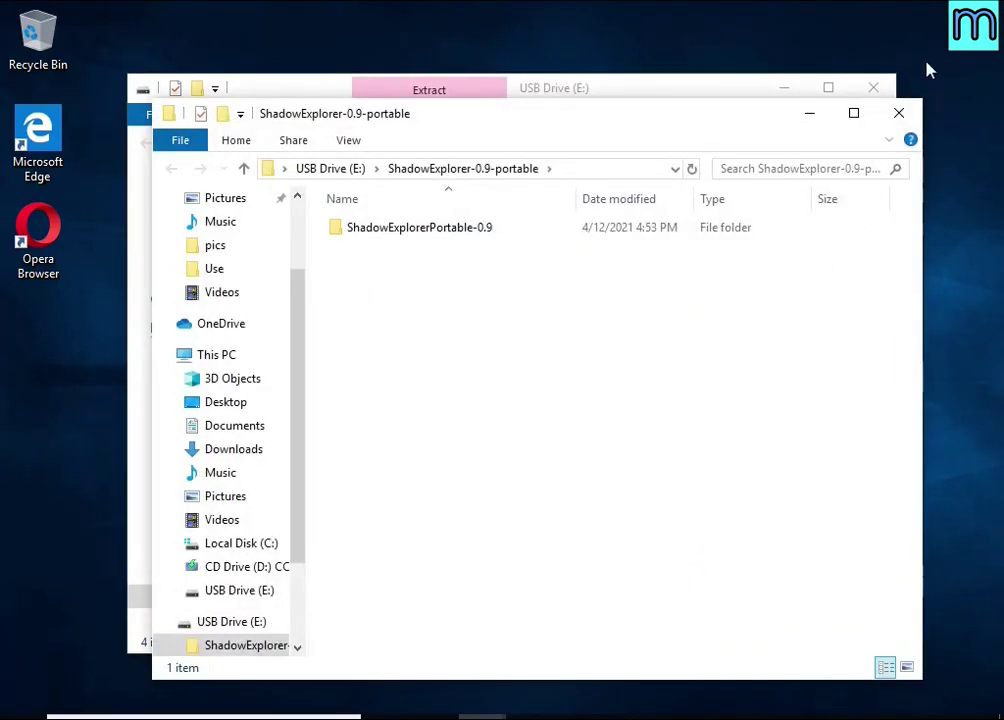
Step: Run ShadowExplorerPortable.exe from the extracted ShadowExplorerPortable-0.9 folder and allow it to make changes to the device
double_click(565, 230)
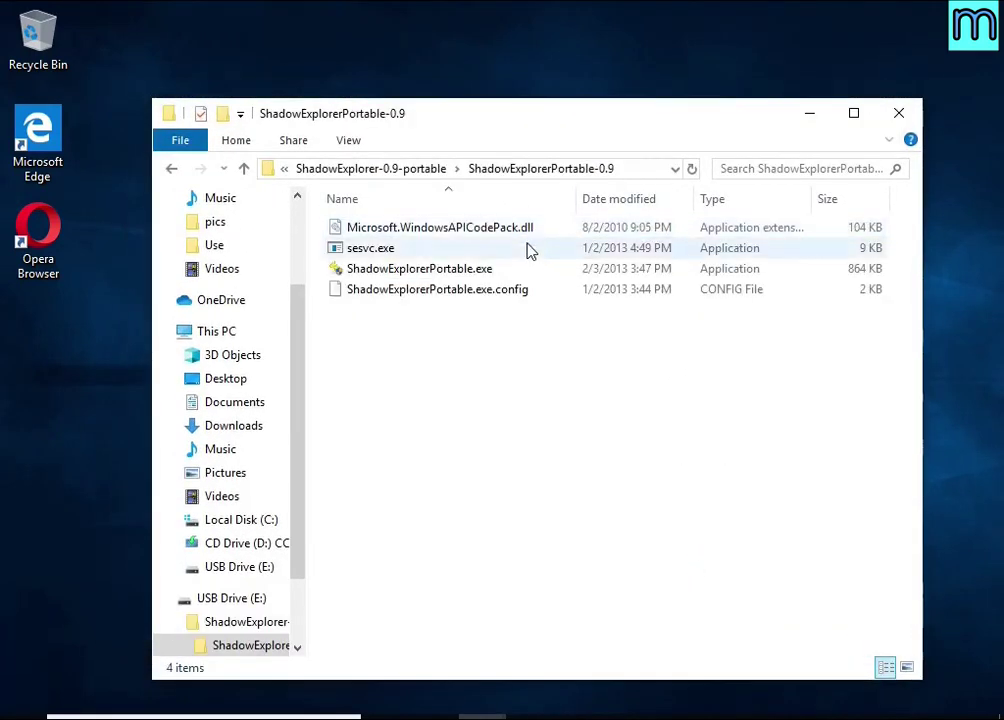
double_click(540, 272)
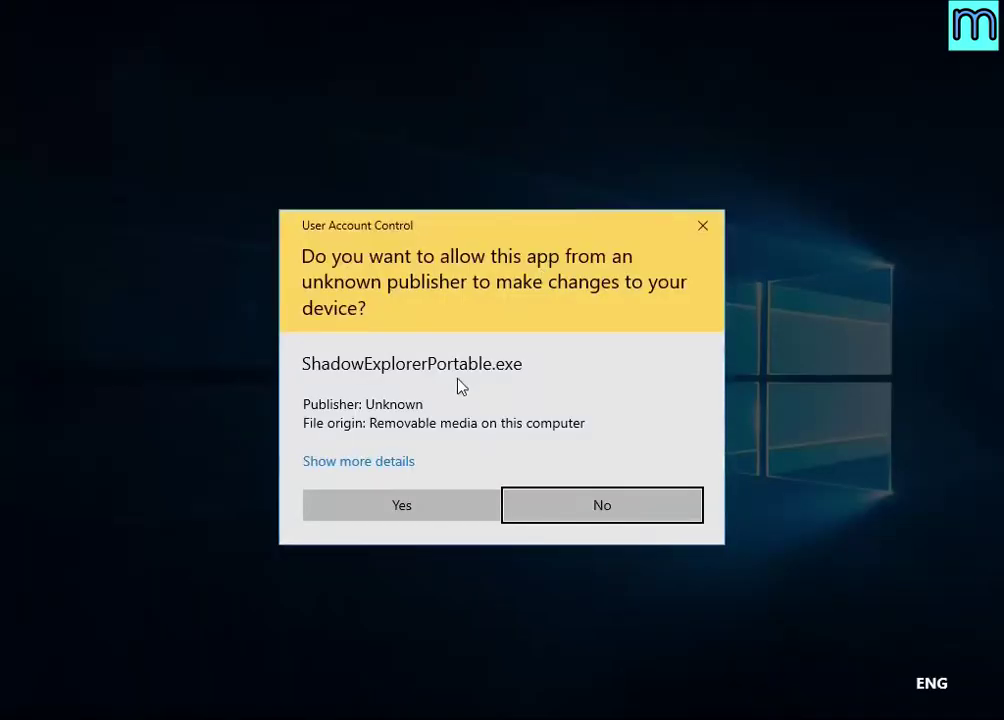
click(395, 508)
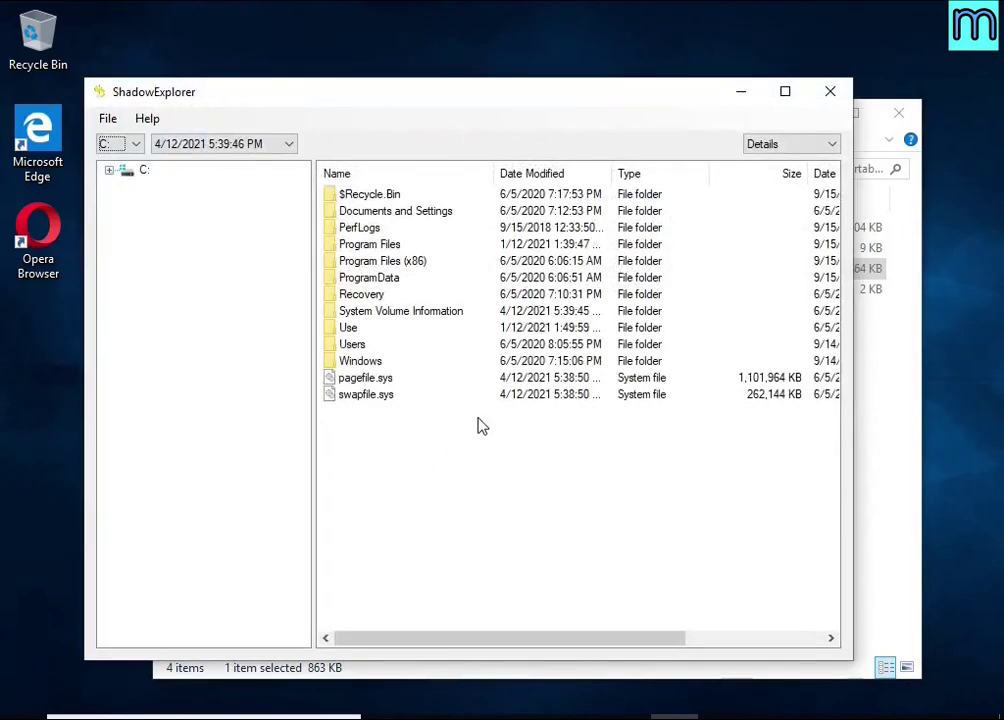
Step: Choose drive C: and the shadow copy dated 4/12/2021 5:40:04 PM in ShadowExplorer
click(125, 143)
click(115, 160)
click(215, 144)
click(207, 175)
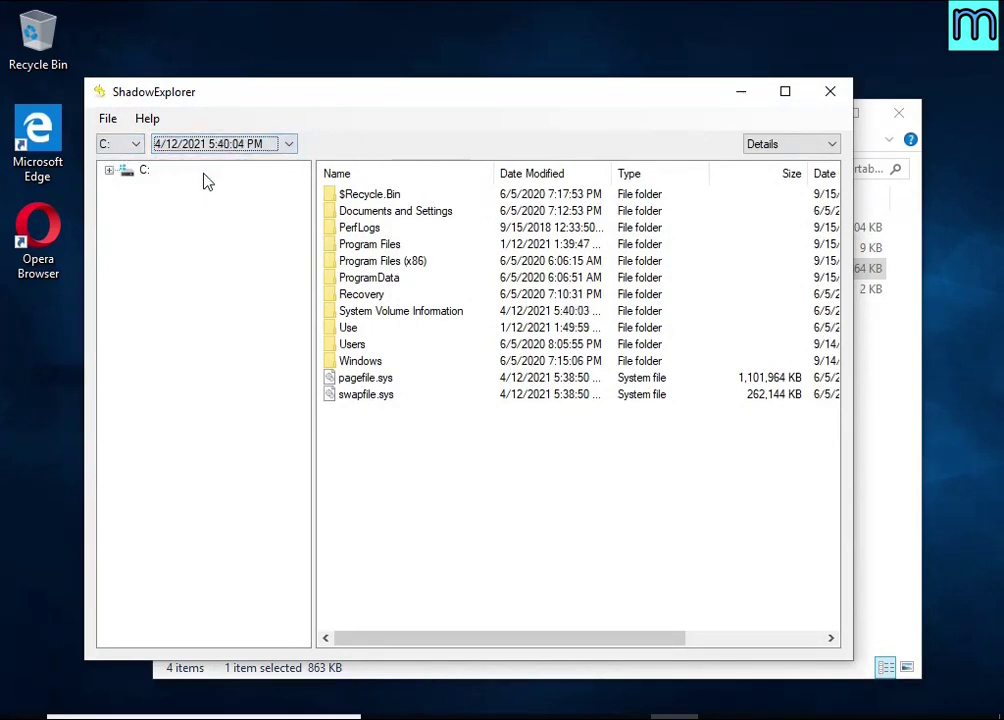
Step: Open the Users\User10\Documents folder within the chosen shadow copy
double_click(352, 344)
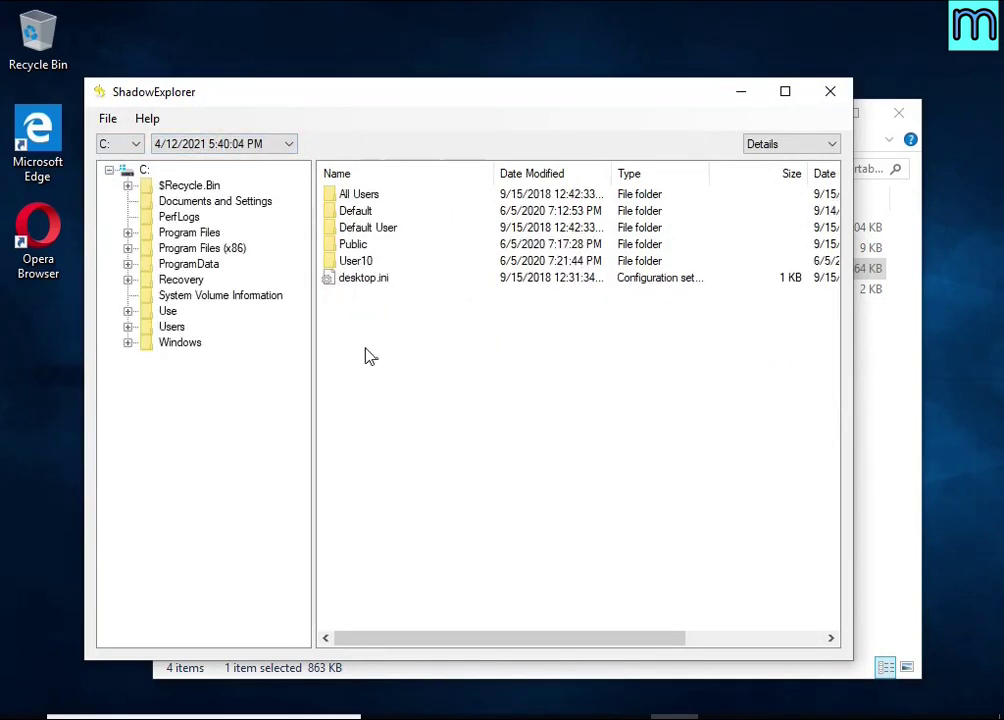
double_click(340, 262)
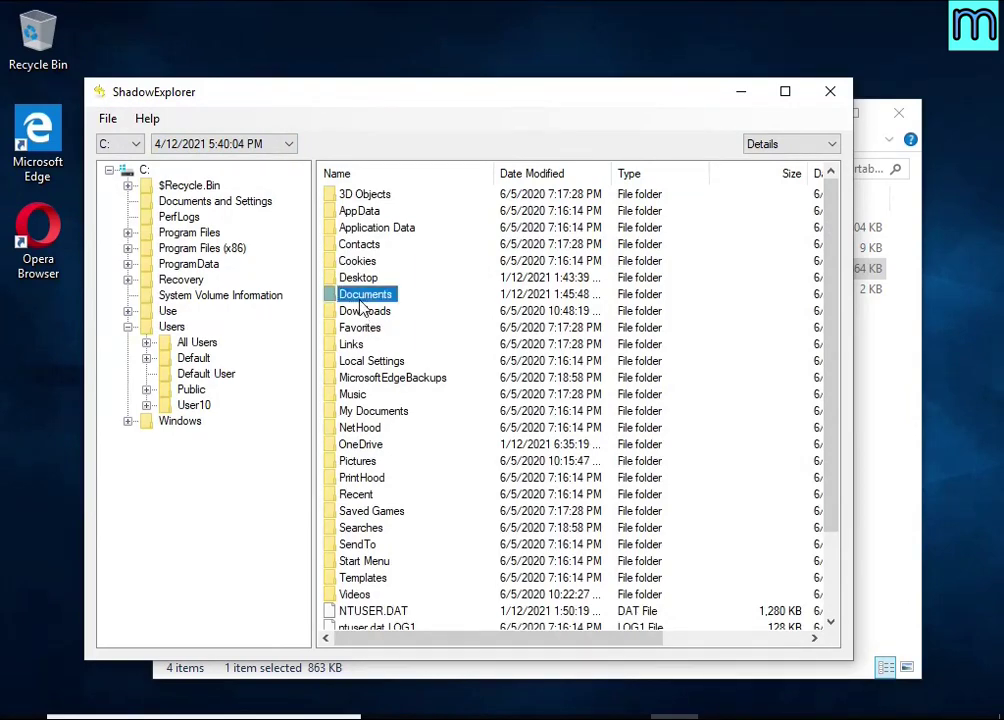
double_click(365, 294)
Step: Export the "Microsoft Word 2016 For Max" PDF from the shadow copy's Documents folder to USB Drive (E:)
click(360, 298)
click(366, 327)
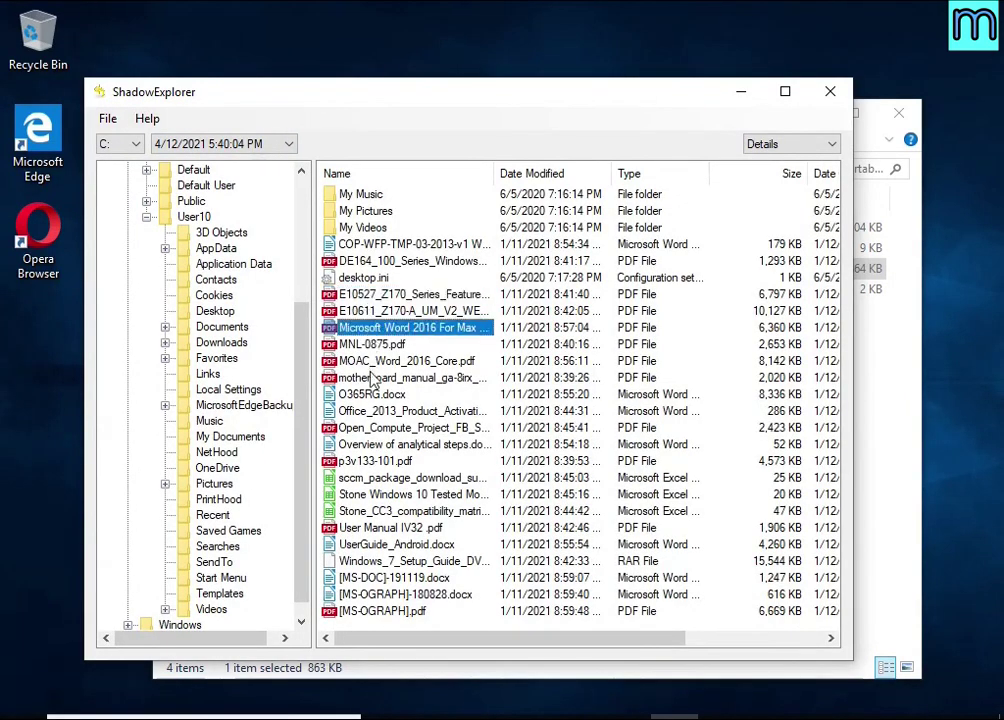
click(370, 377)
click(375, 396)
click(365, 345)
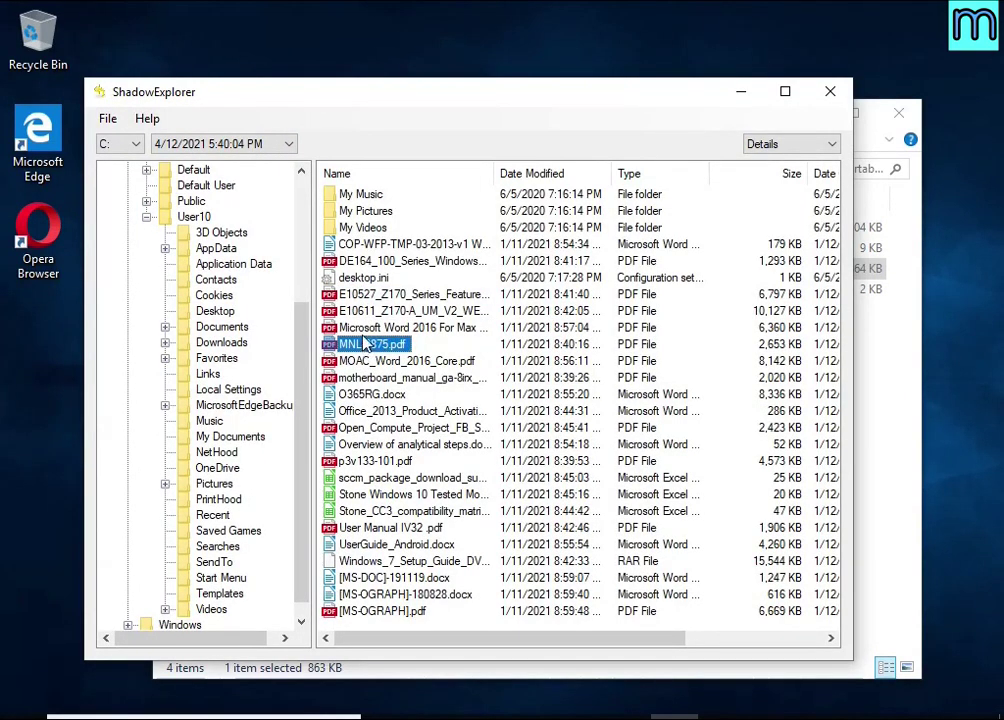
click(363, 328)
right_click(363, 330)
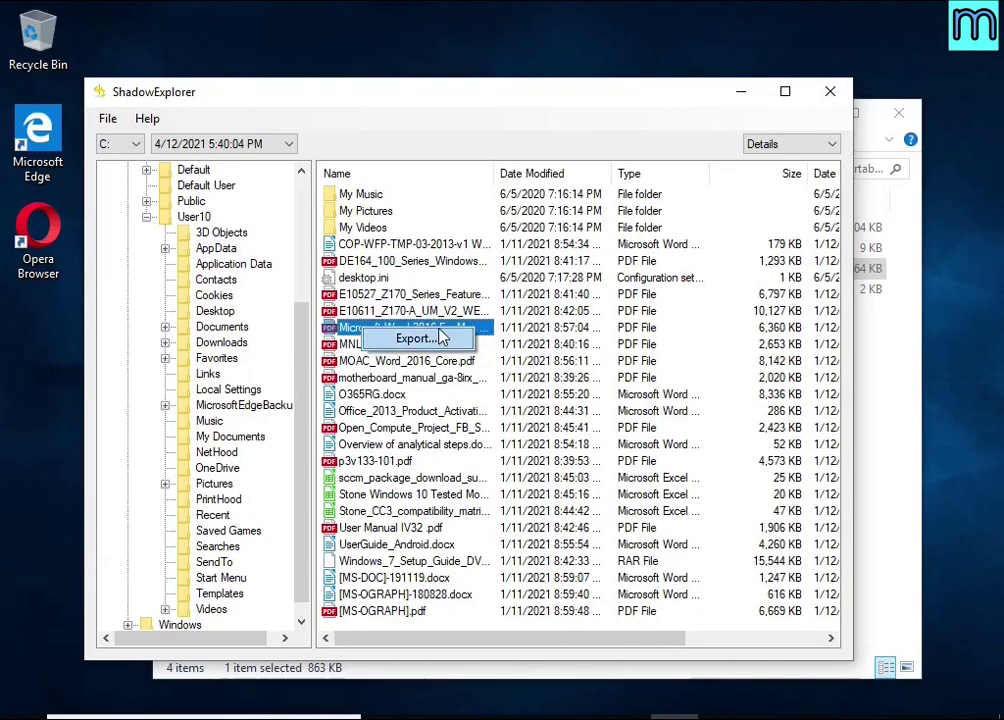
click(425, 340)
click(420, 391)
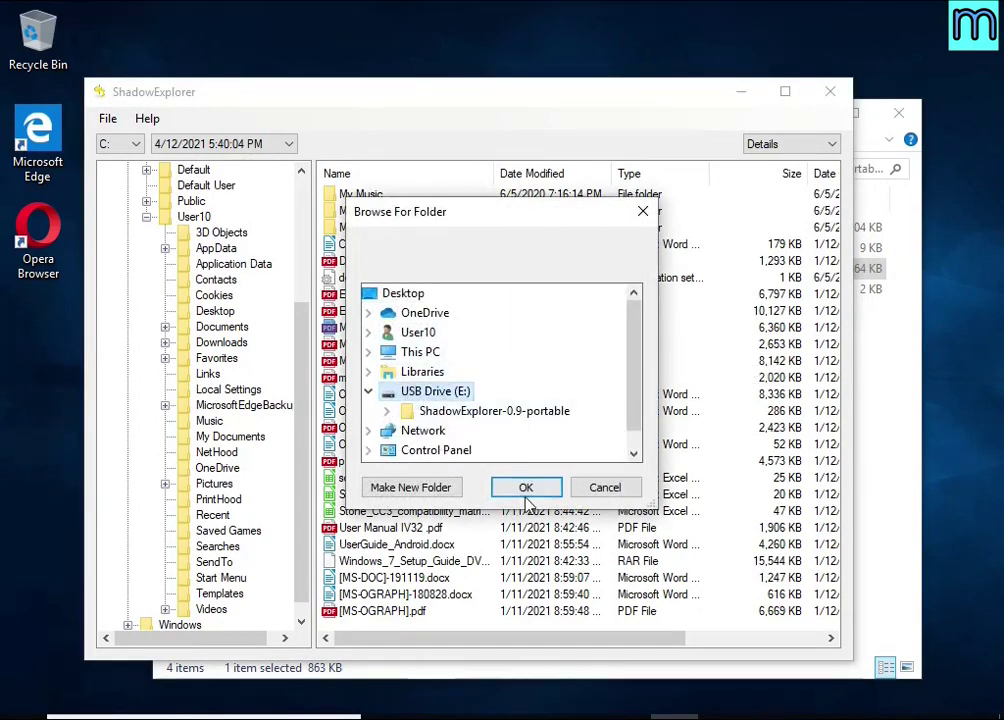
click(525, 486)
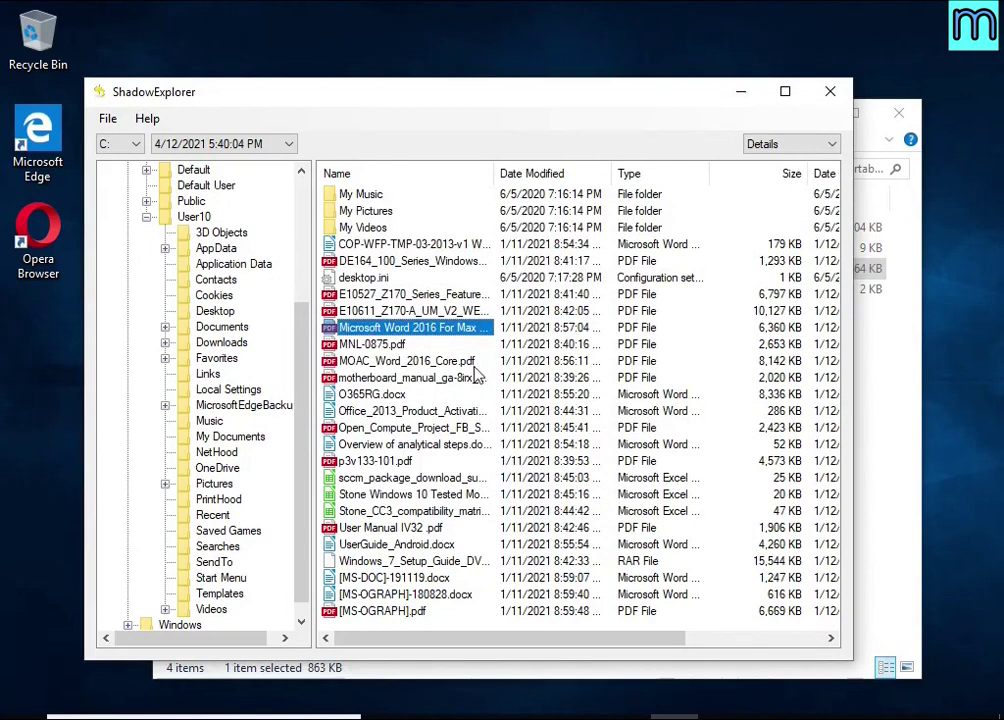
Step: Export UserGuide_Android.docx from the shadow copy's Documents folder, accepting the preselected destination
click(372, 561)
click(364, 548)
right_click(366, 555)
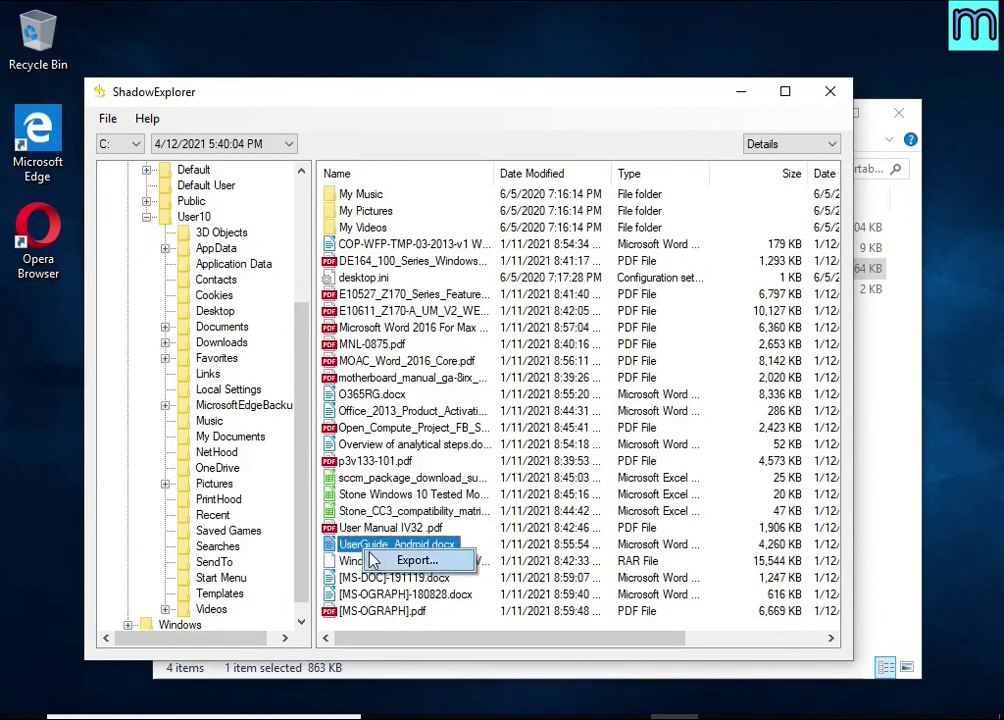
click(345, 560)
click(522, 485)
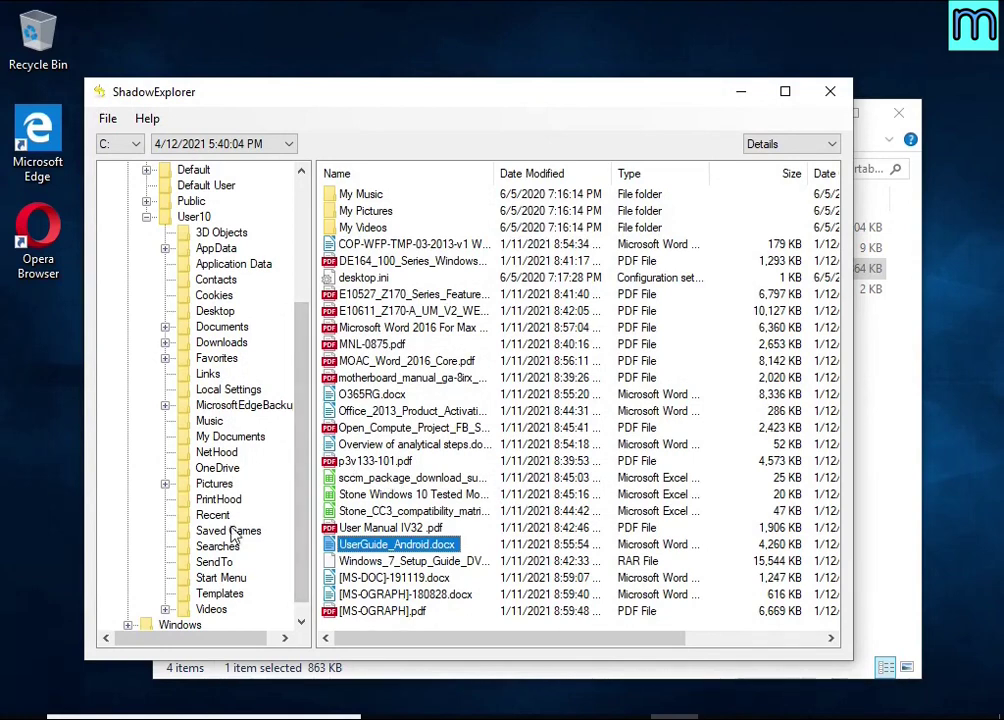
Step: Export Chrysanthemum.jpg from the shadow copy's Pictures folder, accepting the preselected destination
click(214, 483)
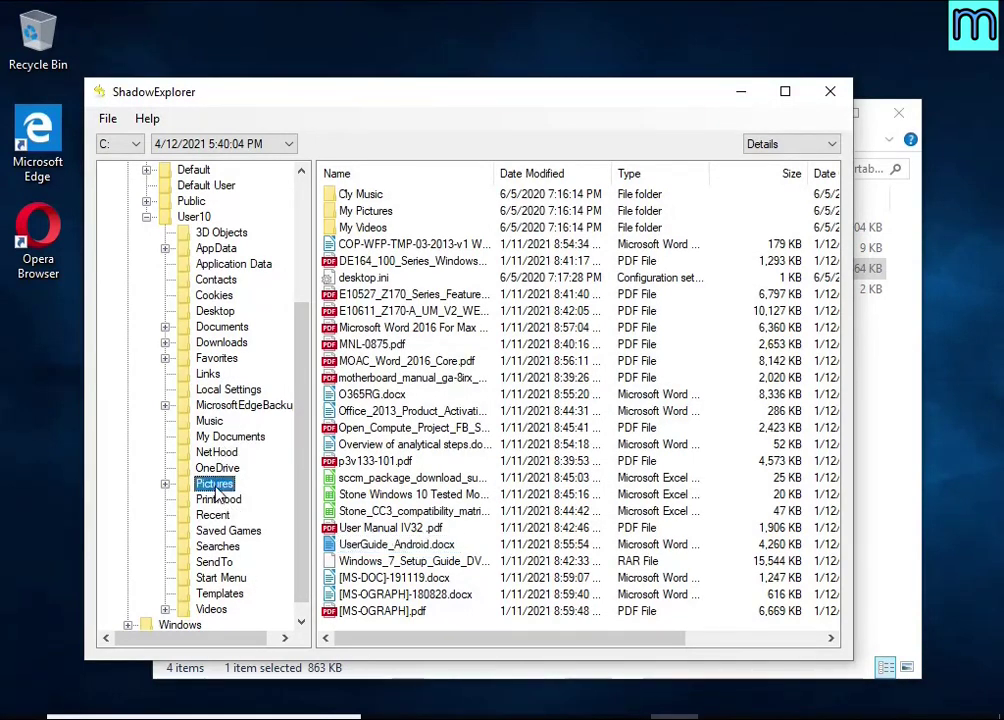
click(360, 311)
right_click(345, 228)
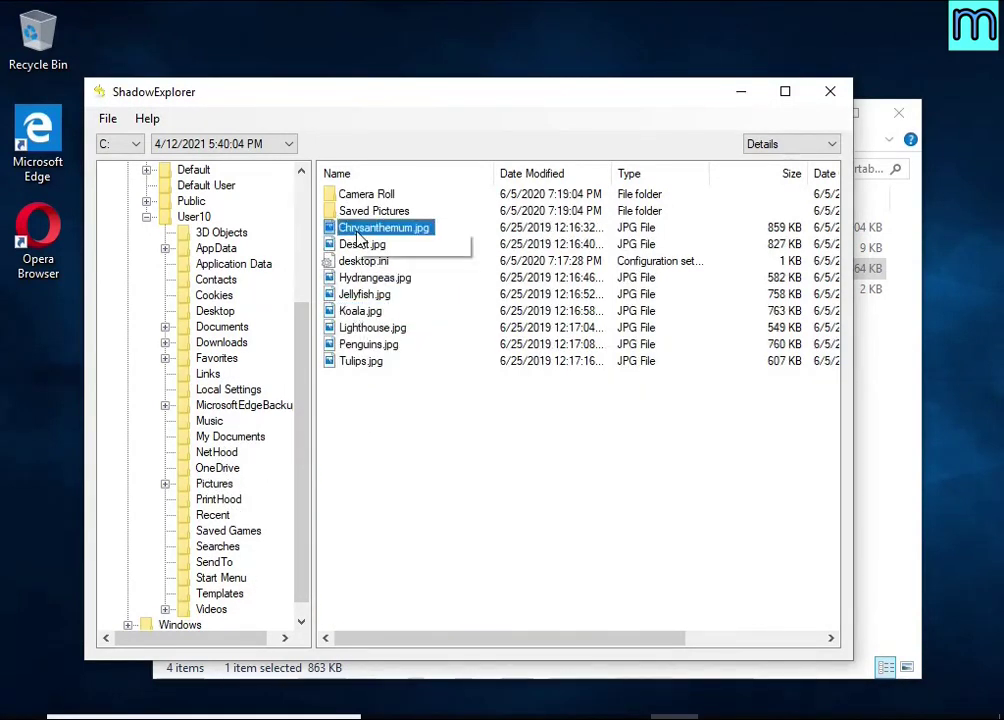
click(405, 242)
click(520, 488)
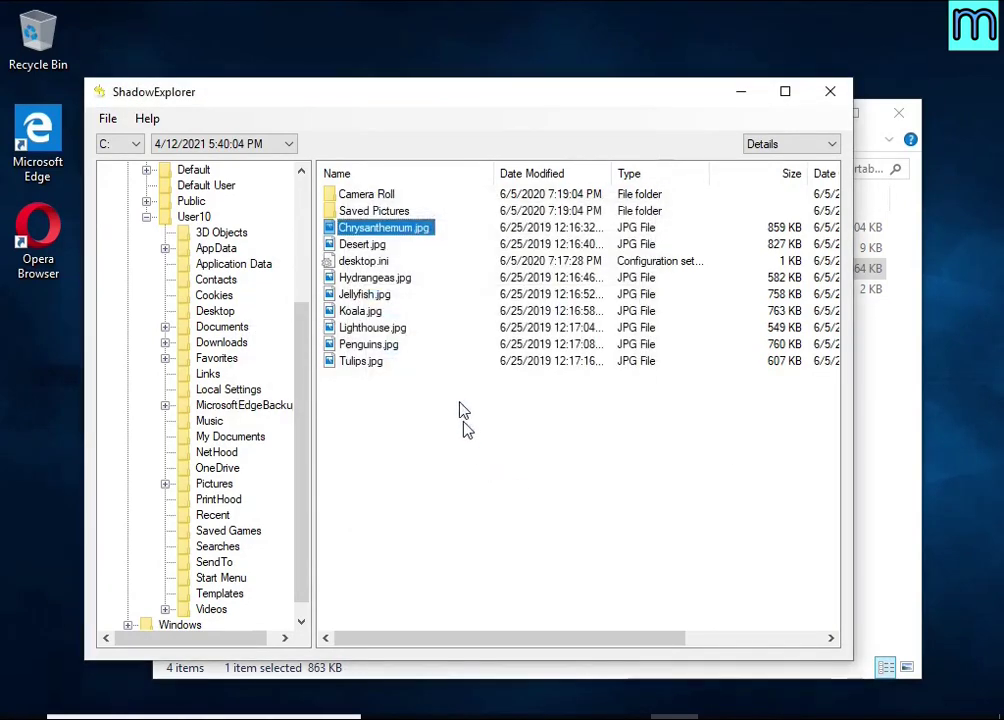
Step: Export Desert.jpg from the shadow copy's Pictures folder, accepting the preselected destination
click(350, 244)
right_click(345, 246)
click(370, 262)
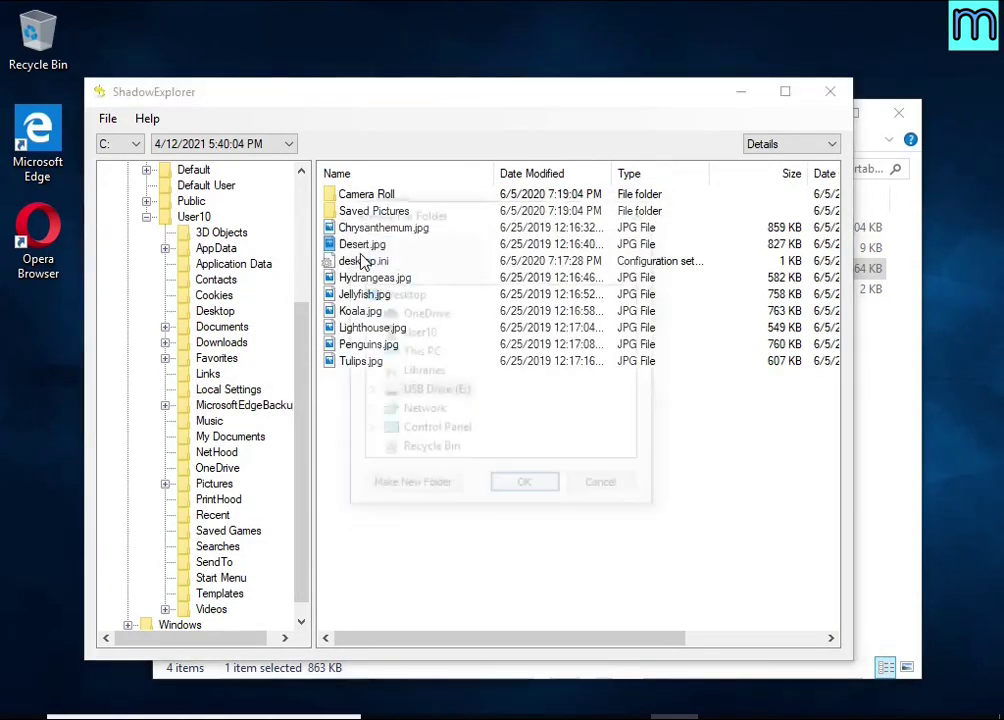
click(520, 488)
Step: Close ShadowExplorer and check the exported files on USB Drive (E:) in File Explorer
click(830, 91)
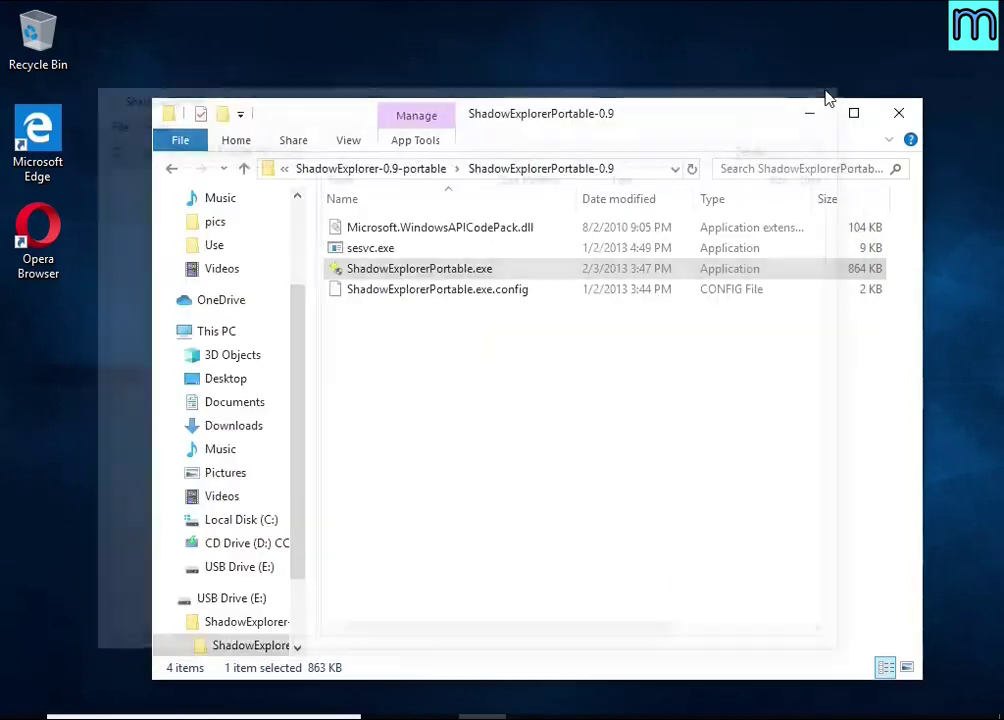
click(231, 597)
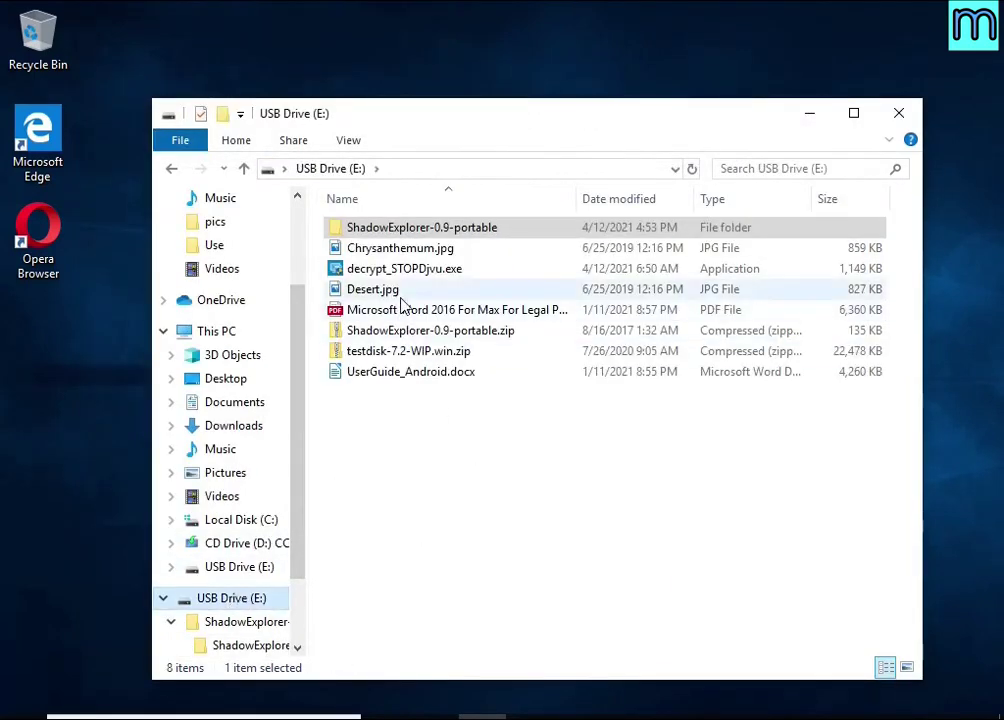
click(400, 250)
click(432, 312)
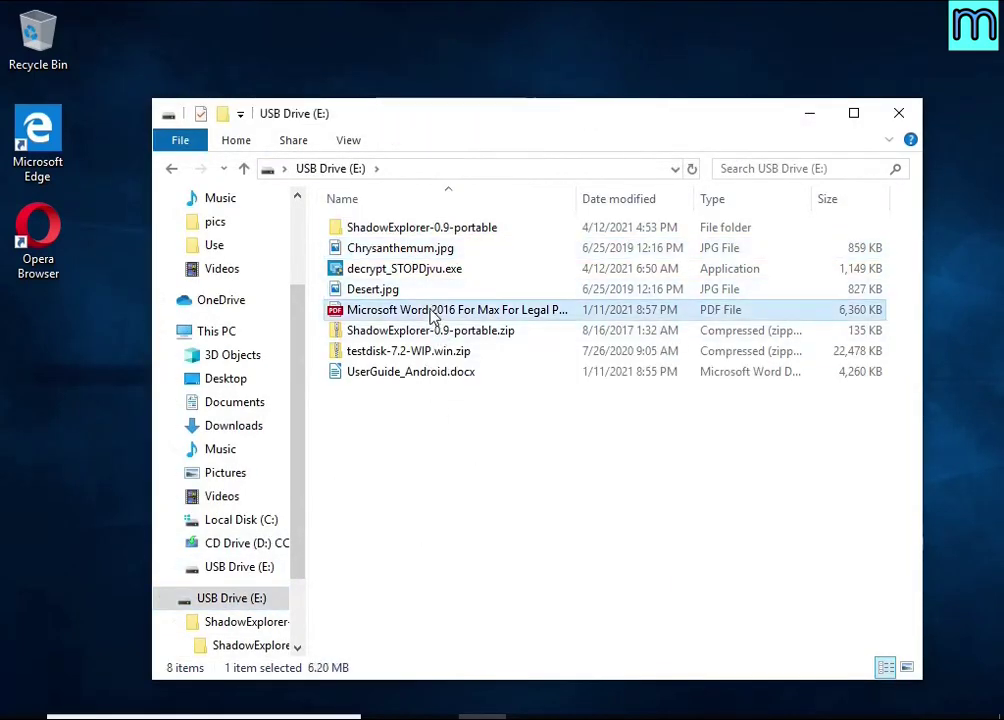
Step: Open the recovered UserGuide_Android.docx from the USB drive, look through its contents and close it
double_click(432, 380)
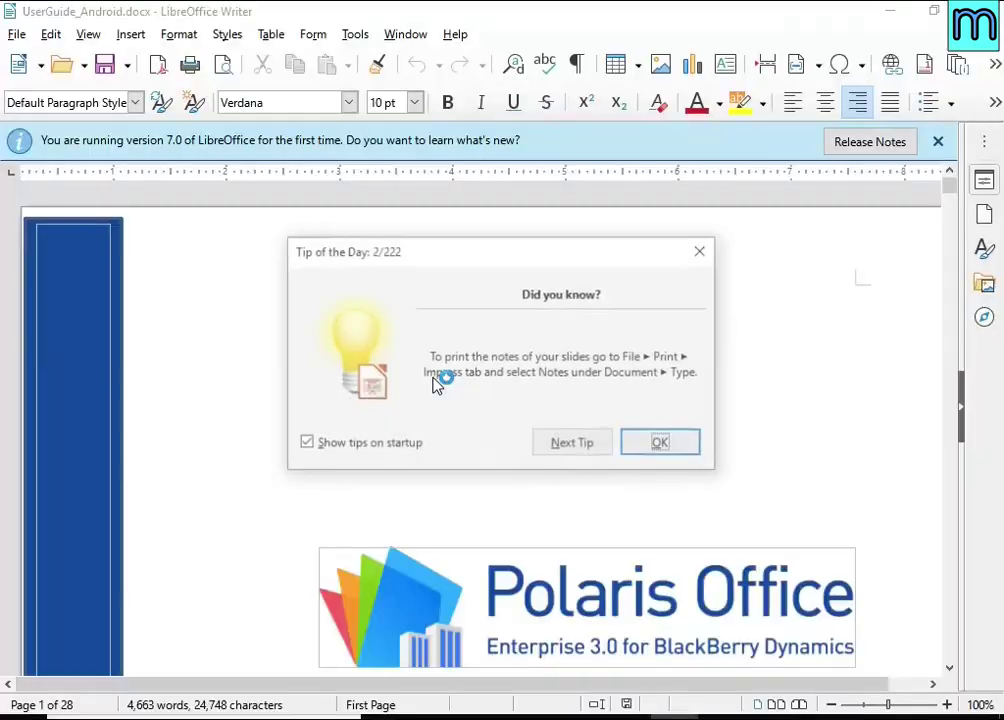
click(662, 444)
scroll(665, 360, down, 15)
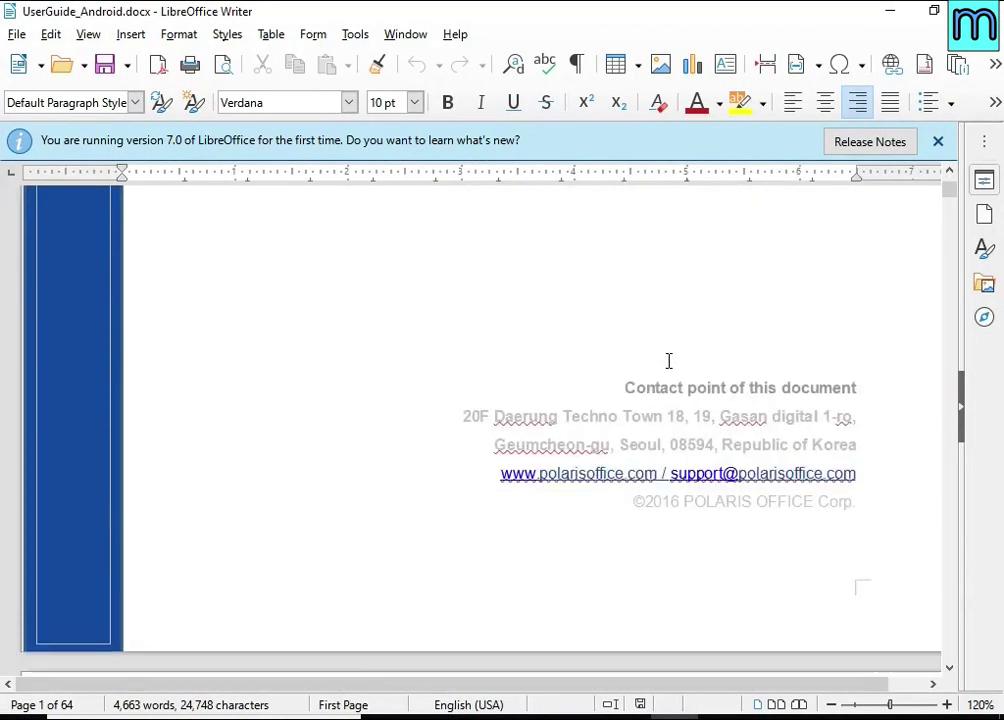
key(alt+F4)
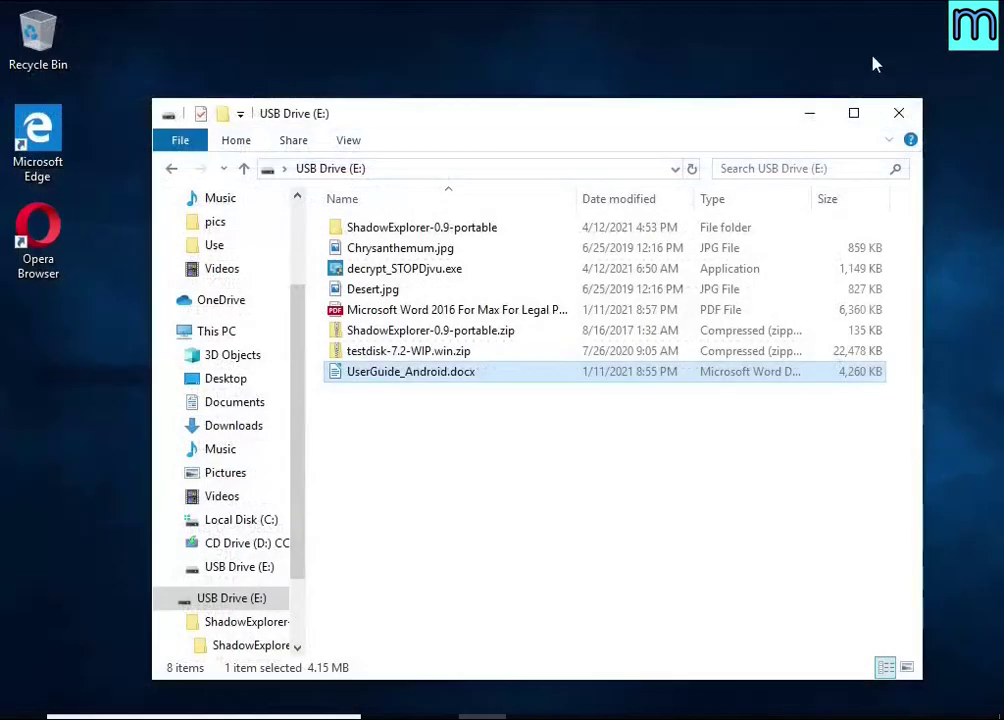
Step: Open the recovered "Microsoft Word 2016 For Max" PDF, look through its pages and close it
double_click(446, 312)
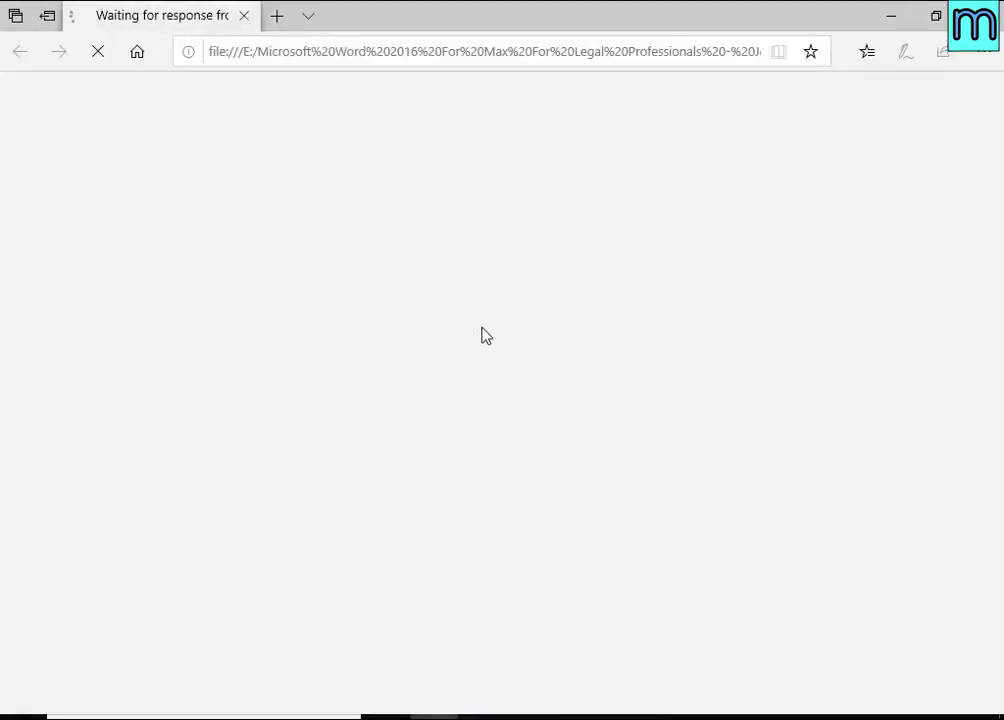
scroll(500, 327, down, 7)
scroll(518, 323, down, 10)
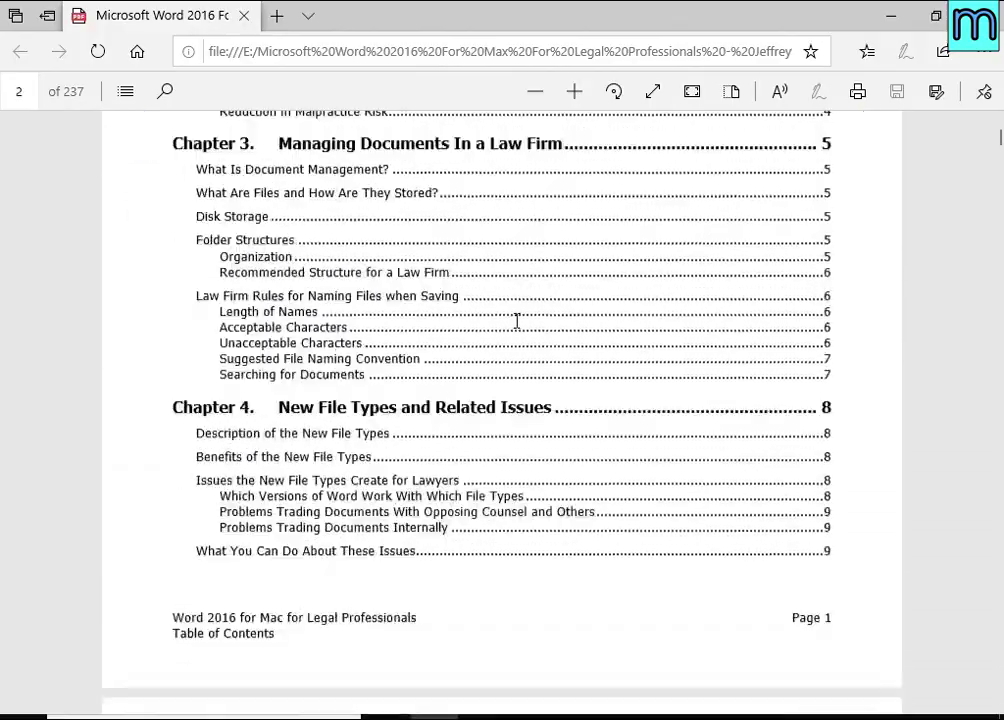
key(alt+F4)
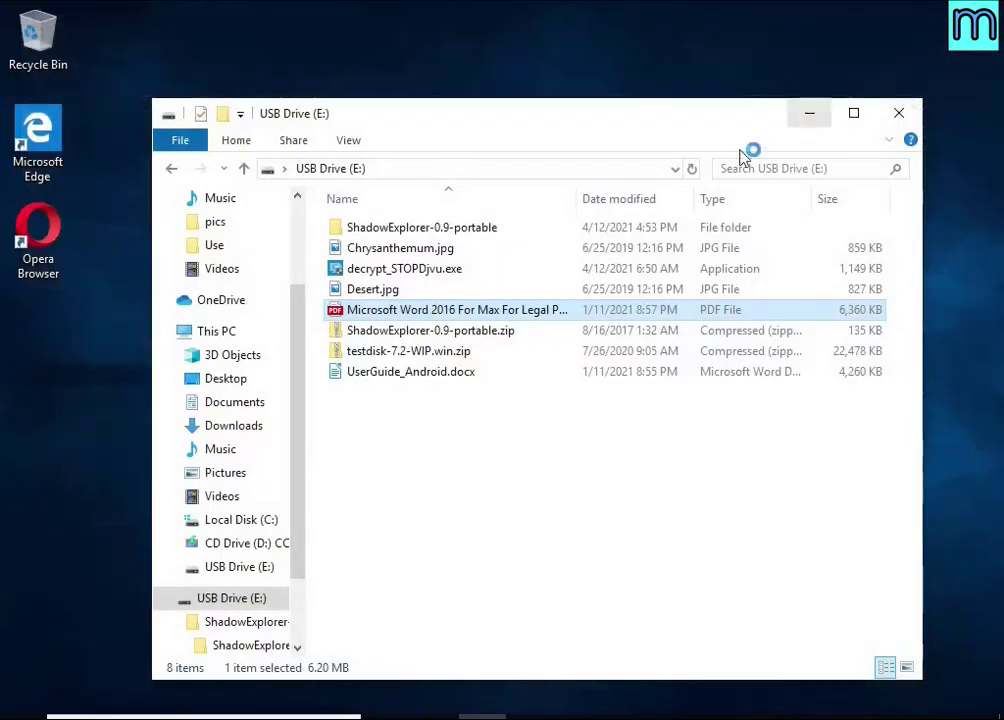
Step: View the recovered Desert.jpg and Chrysanthemum.jpg images one after the other, closing each and finally the USB drive window
double_click(426, 291)
double_click(426, 288)
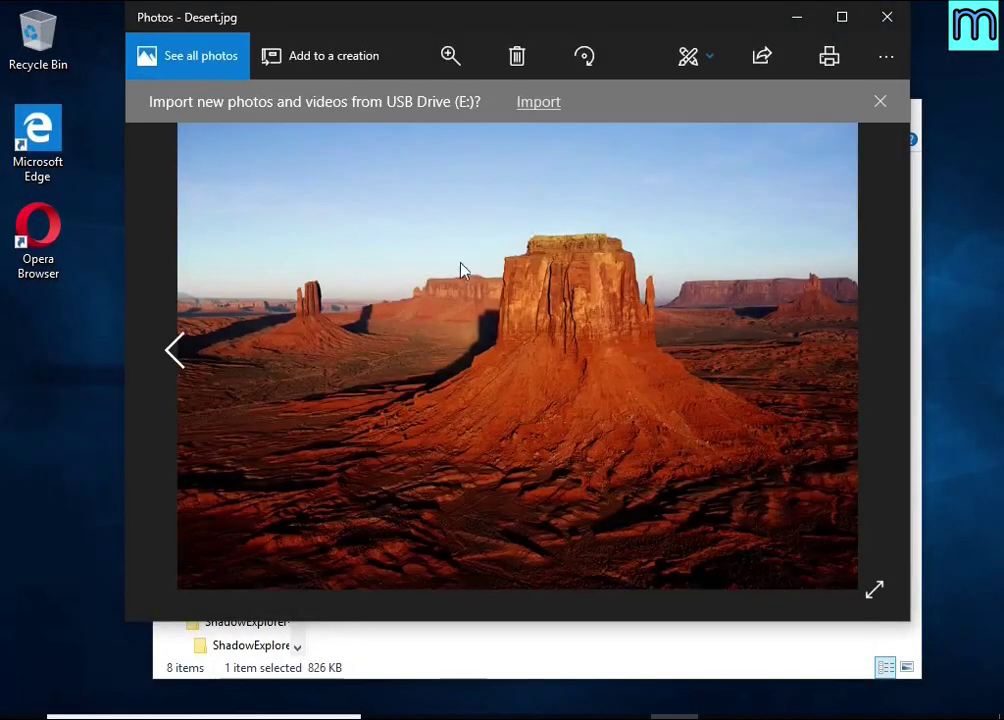
click(885, 22)
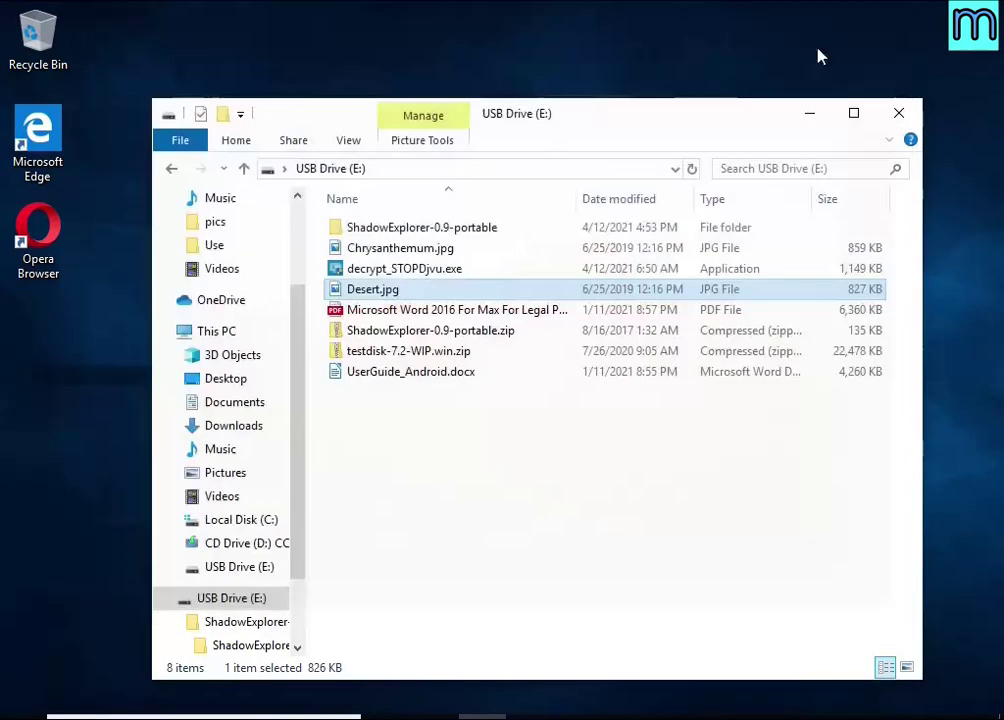
click(435, 254)
double_click(435, 254)
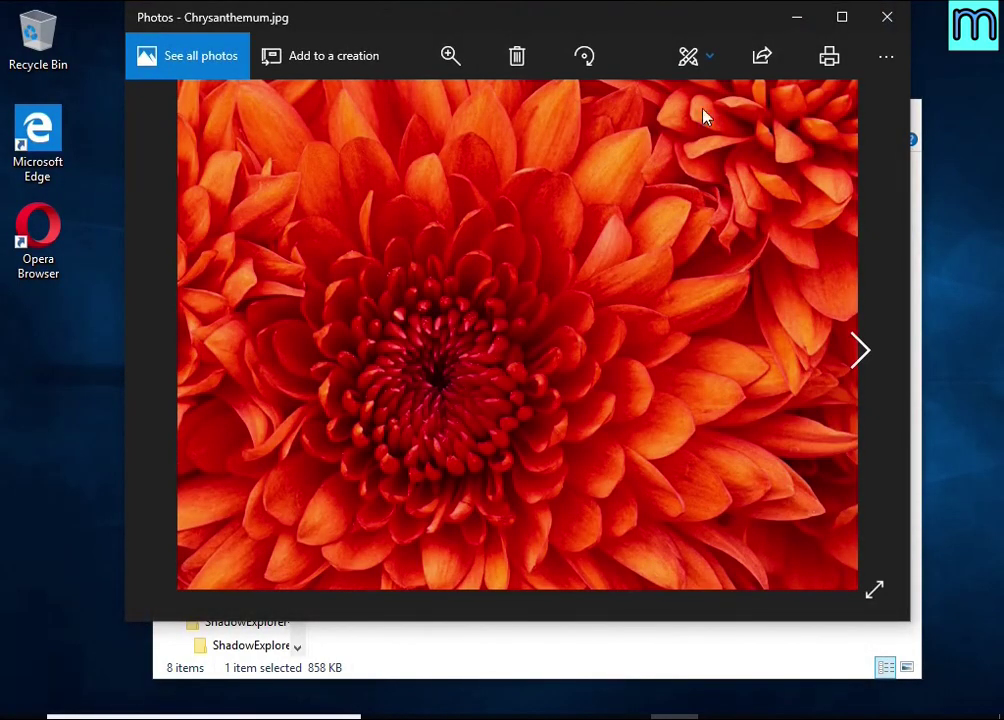
click(886, 17)
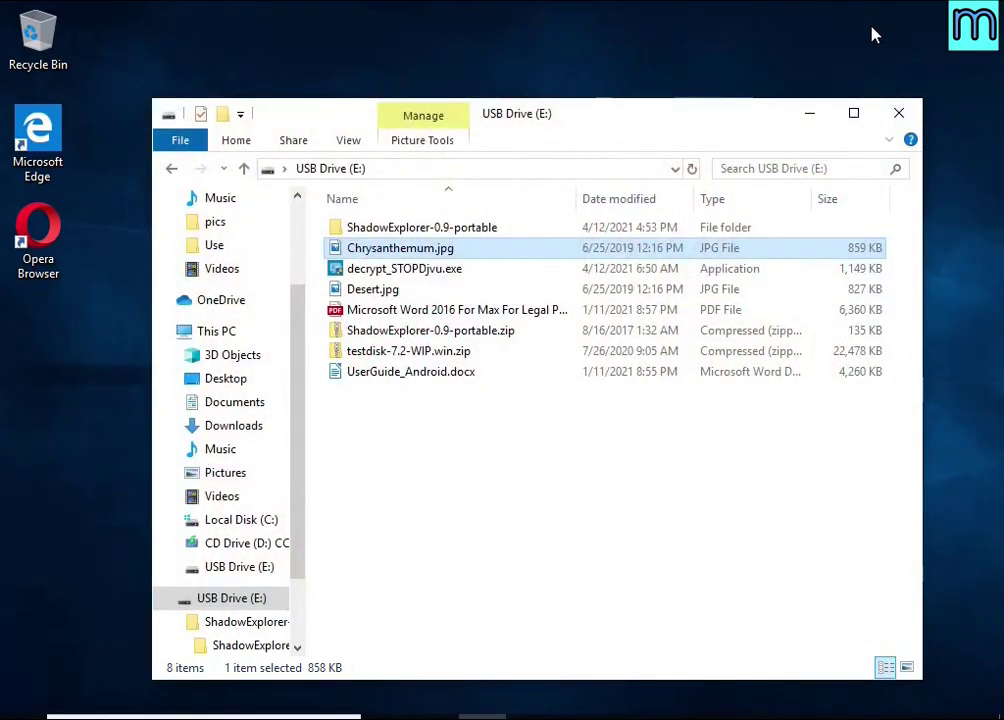
click(898, 113)
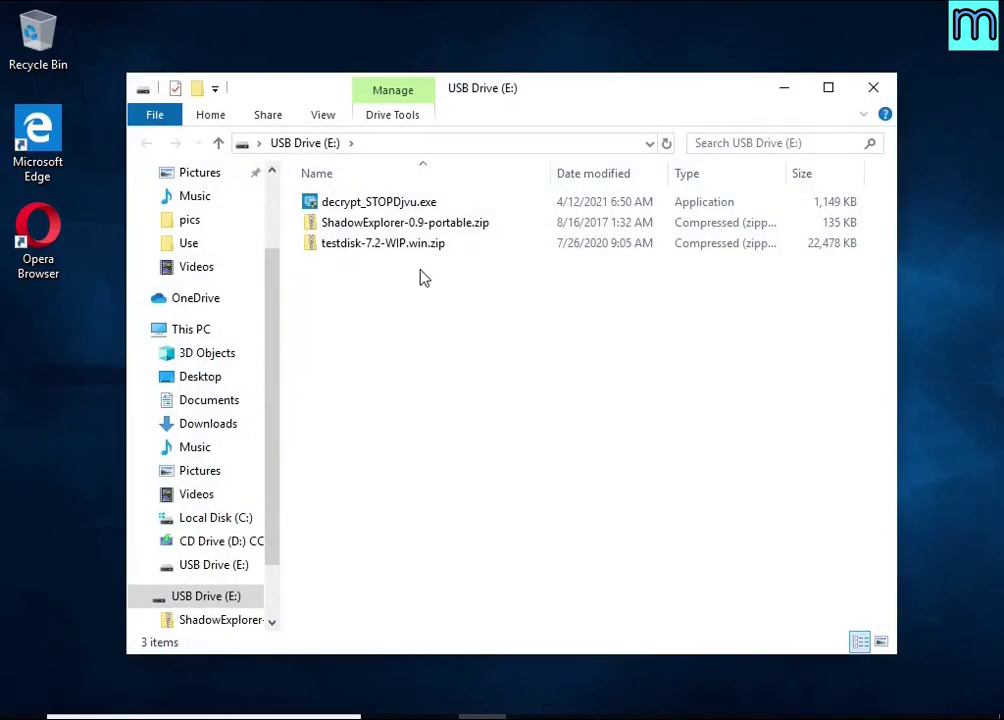
Step: Extract testdisk-7.2-WIP.win.zip to E:\testdisk-7.2-WIP.win and close the original USB drive window
click(431, 250)
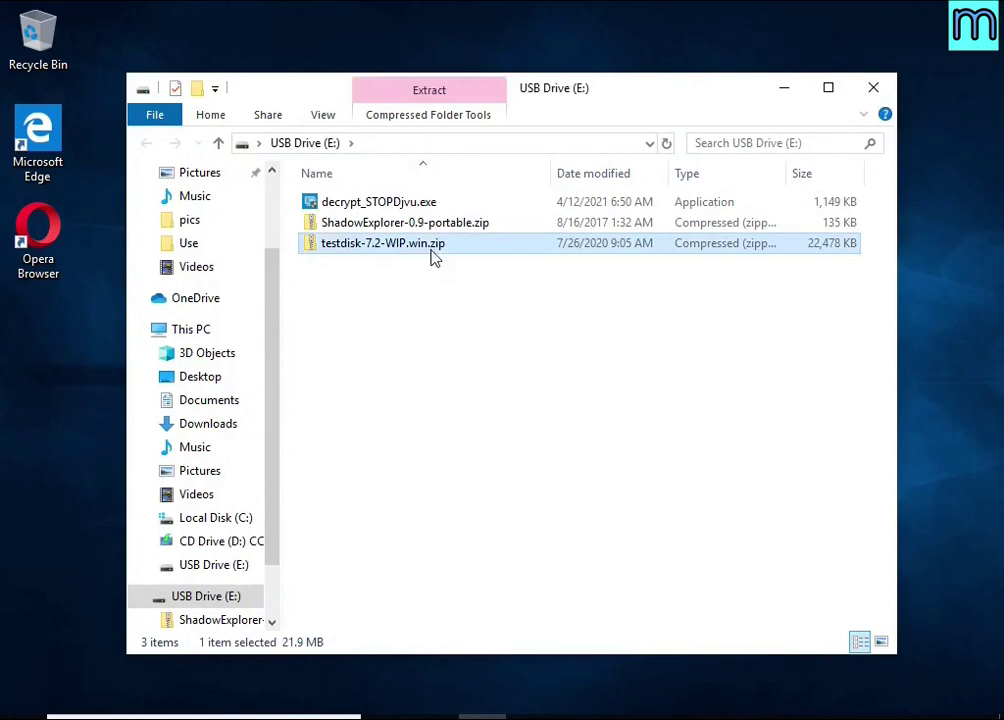
right_click(493, 251)
click(654, 310)
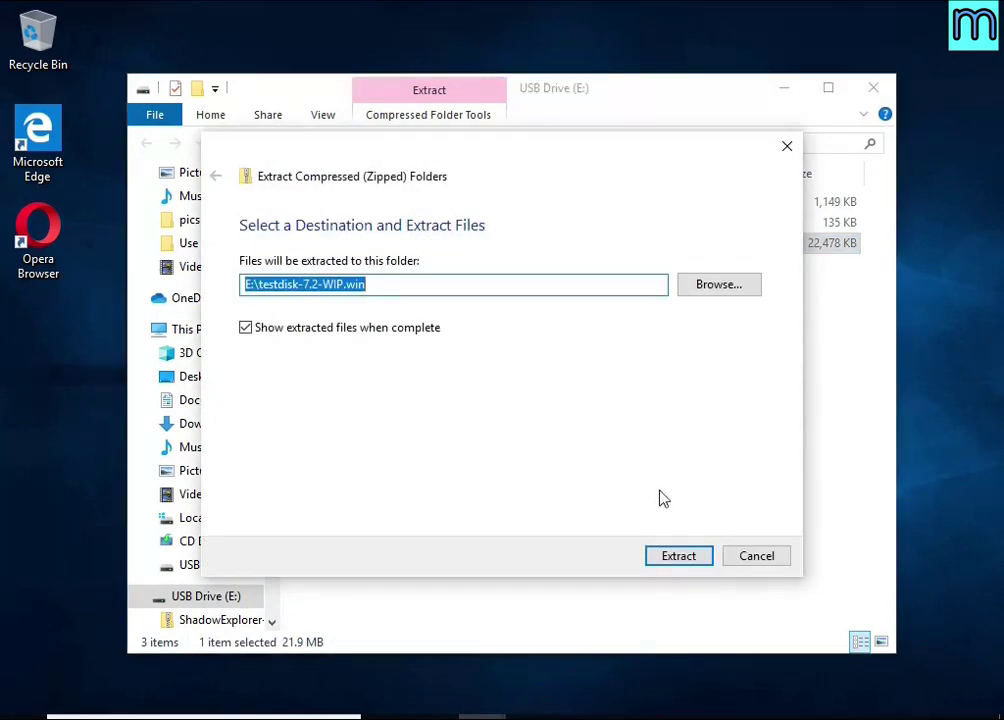
click(686, 558)
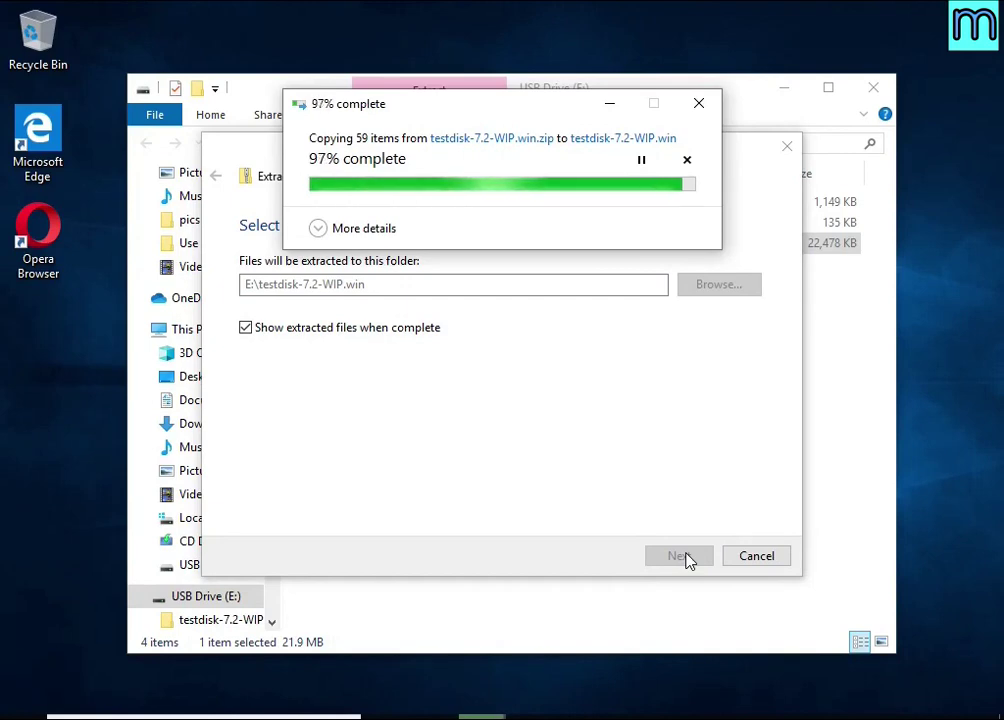
click(874, 88)
Step: Launch qphotorec_win.exe from the extracted testdisk-7.2-WIP folder and close the File Explorer window
click(463, 238)
double_click(463, 238)
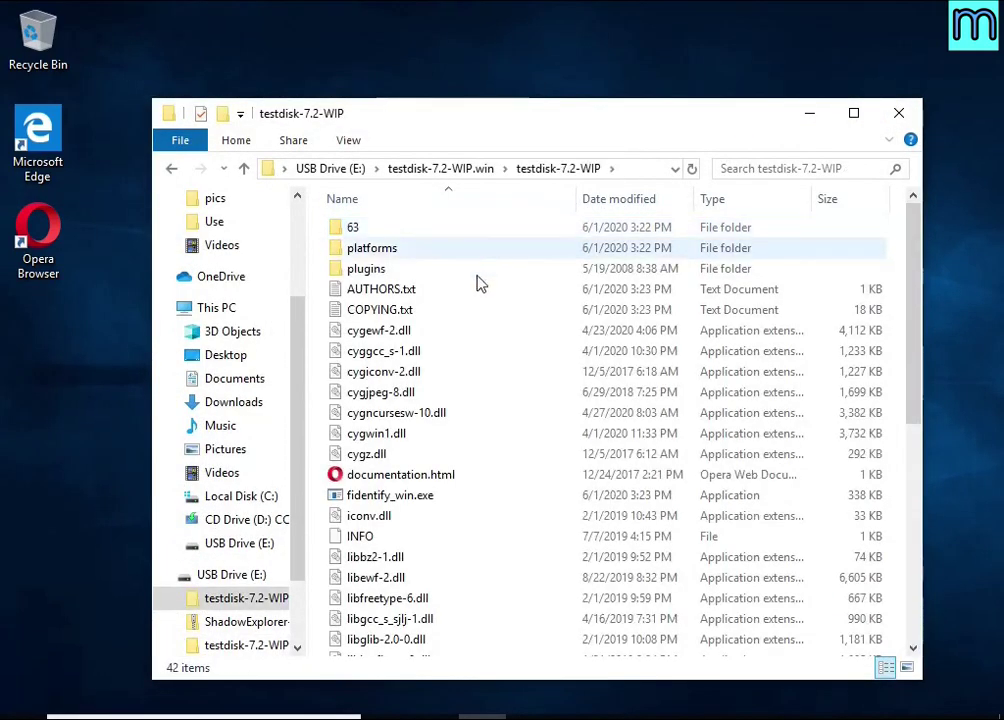
scroll(477, 314, down, 7)
click(435, 463)
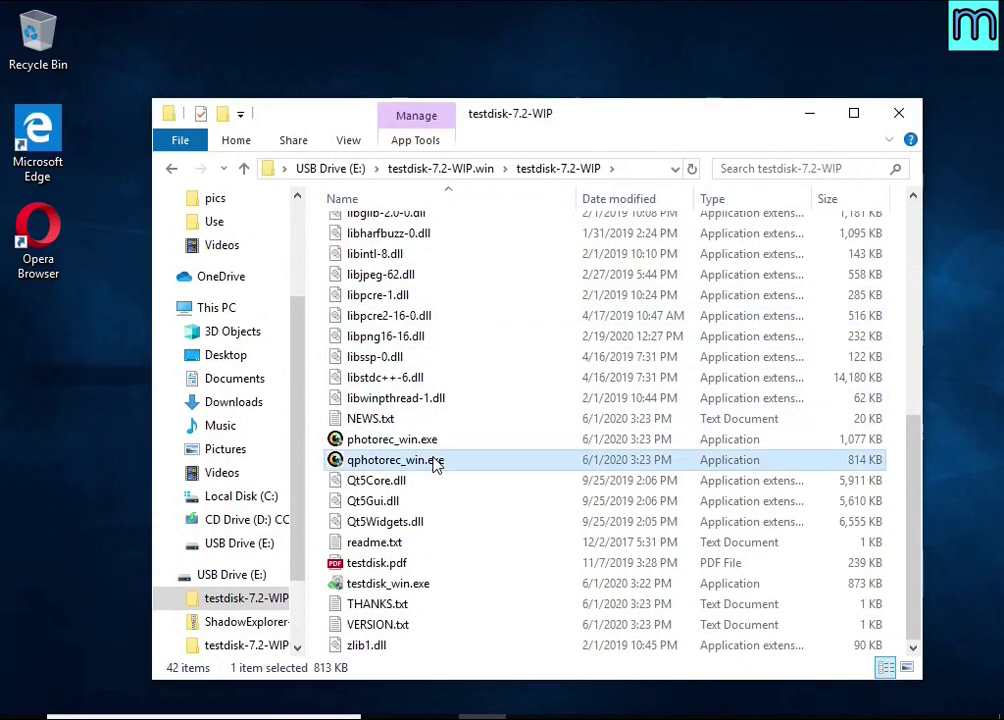
double_click(507, 466)
click(426, 513)
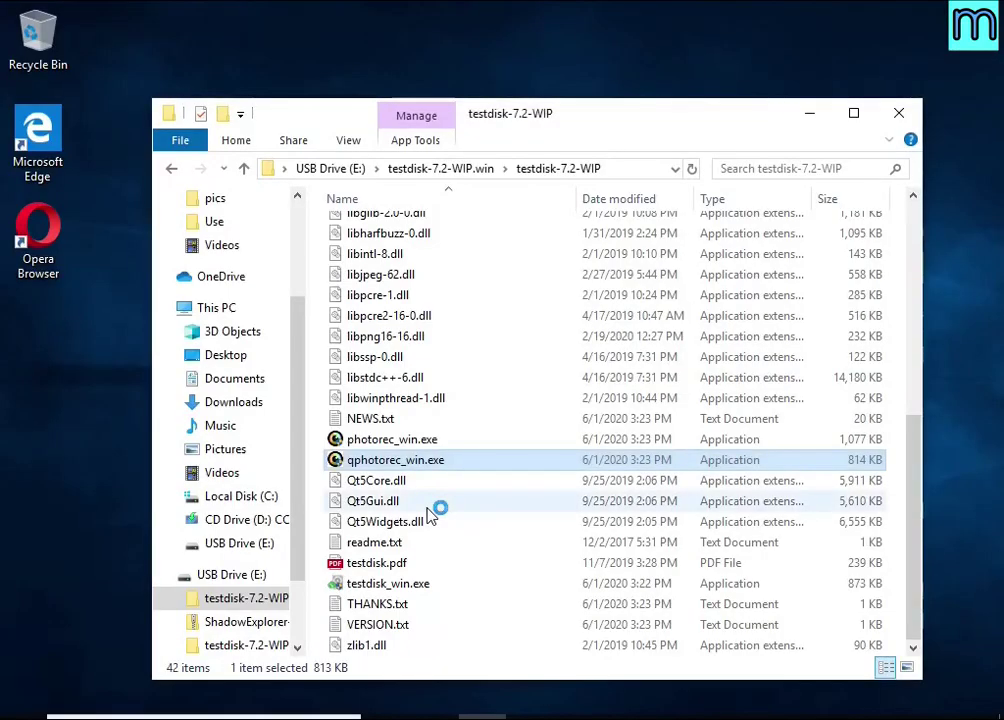
click(928, 11)
click(896, 114)
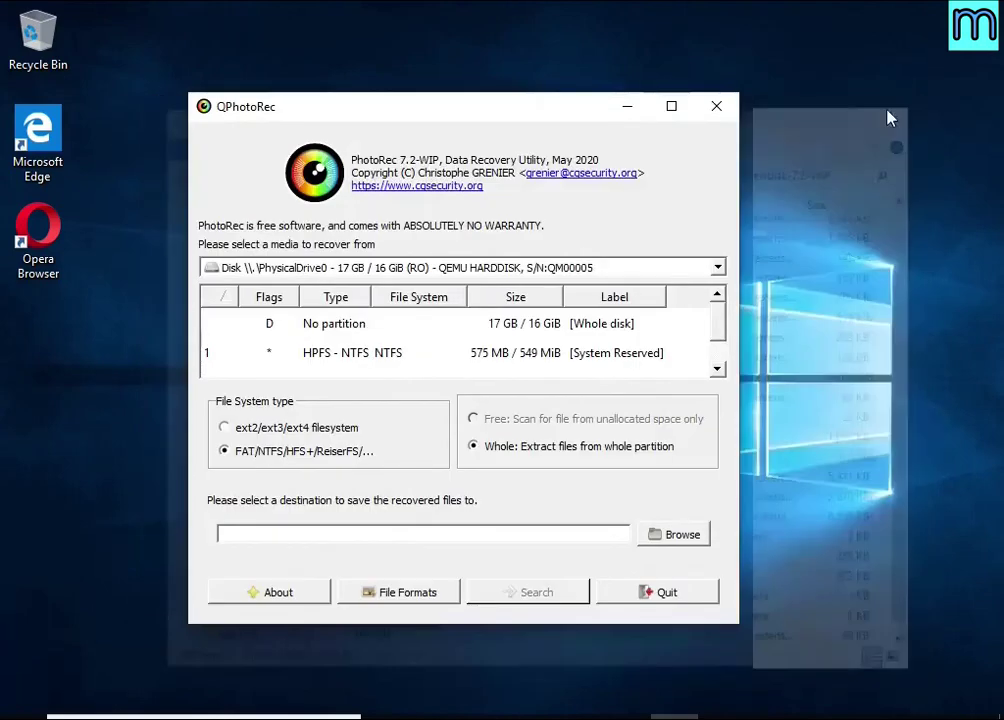
Step: Choose the PhysicalDrive0 disk and its second NTFS partition (16 GB / 15 GiB) as the source to recover from
drag(495, 114, 540, 104)
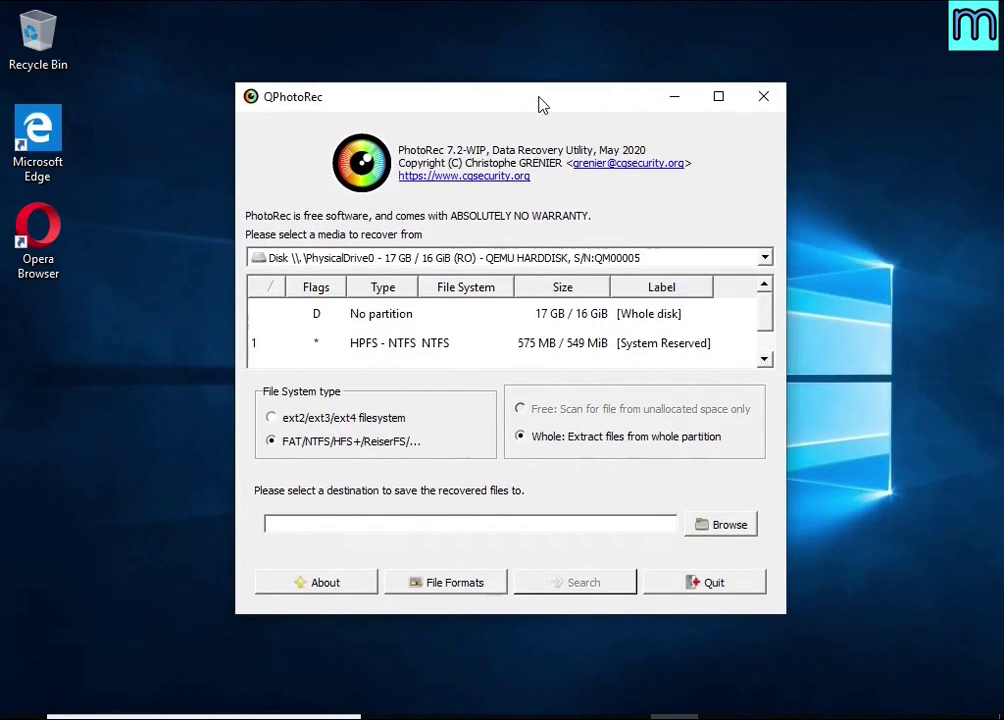
click(430, 259)
click(428, 279)
scroll(419, 350, down, 1)
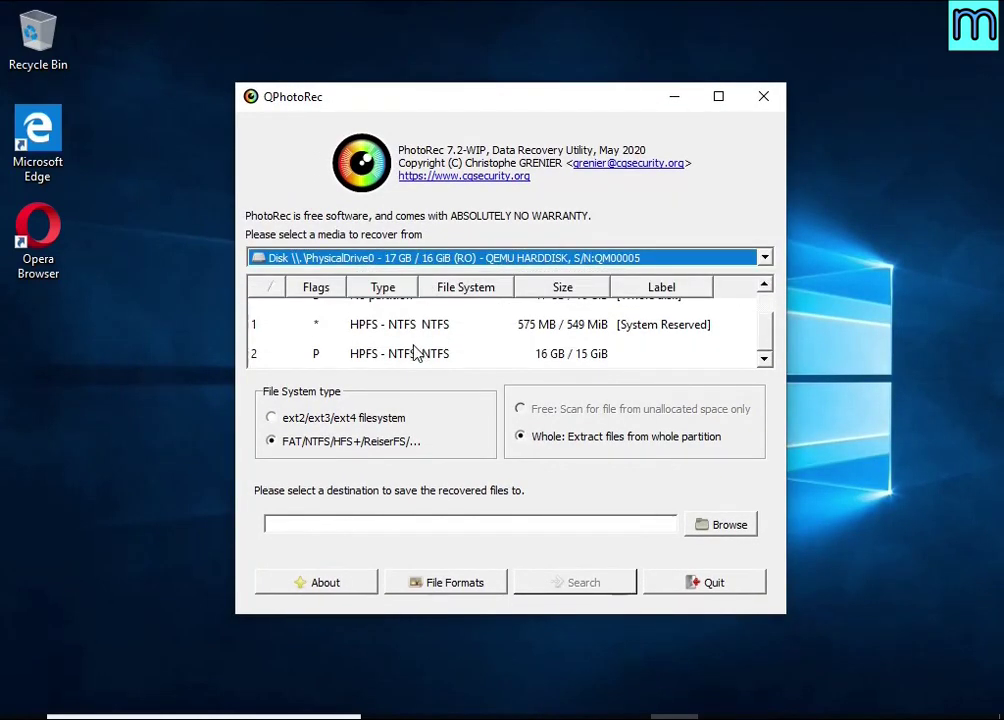
click(480, 358)
Step: Clear all file formats to recover and enable only the doc Microsoft Office Document format
click(417, 585)
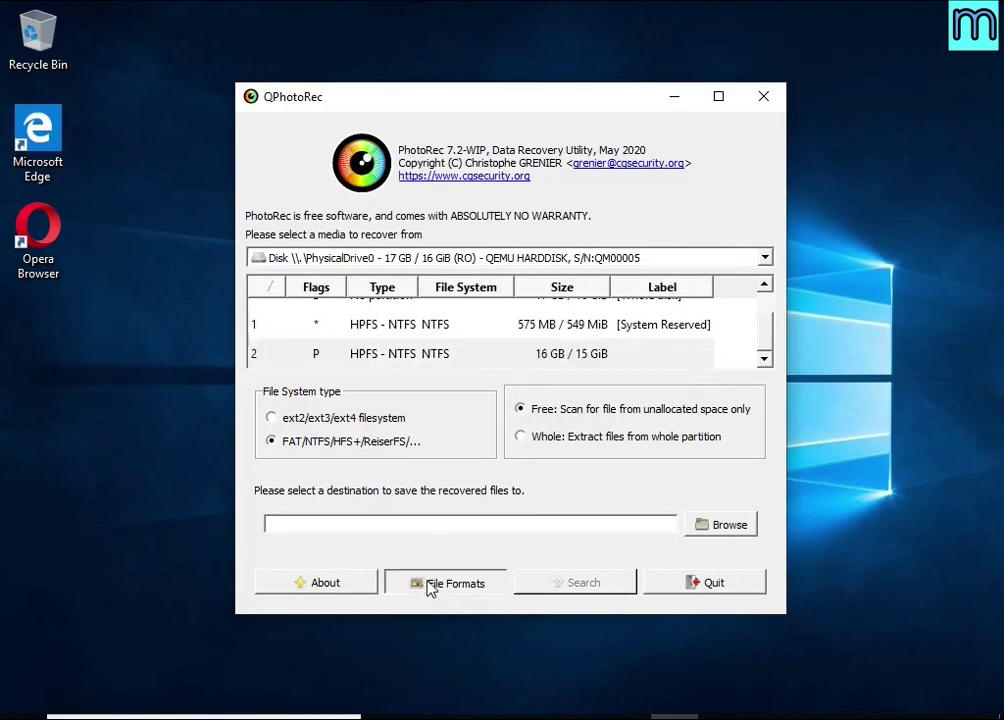
click(412, 458)
scroll(460, 362, down, 20)
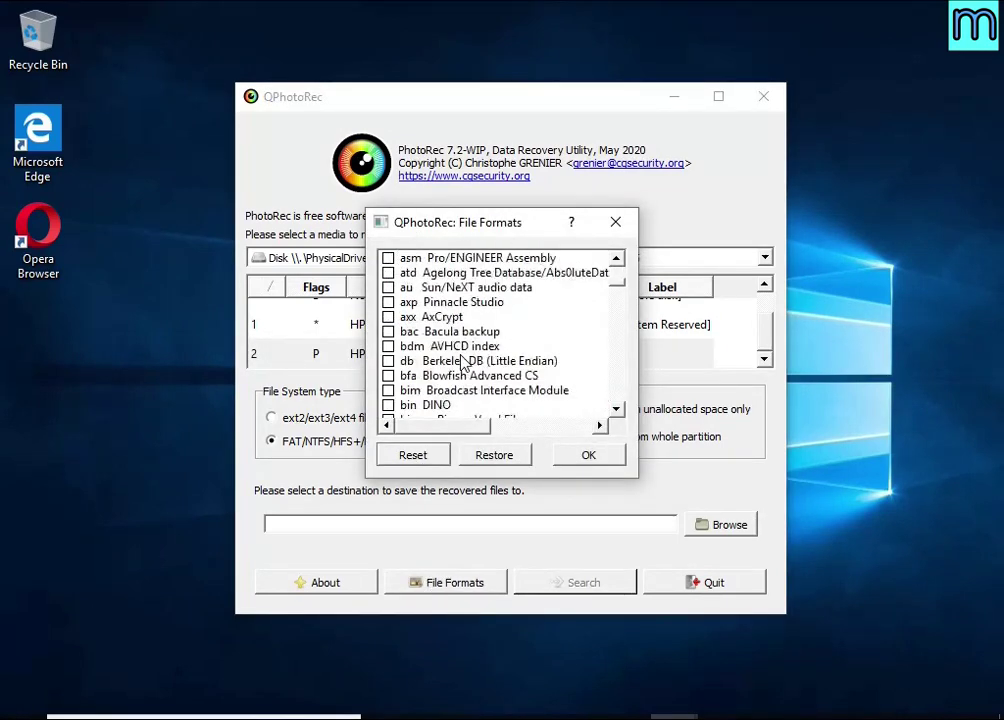
scroll(455, 352, down, 2)
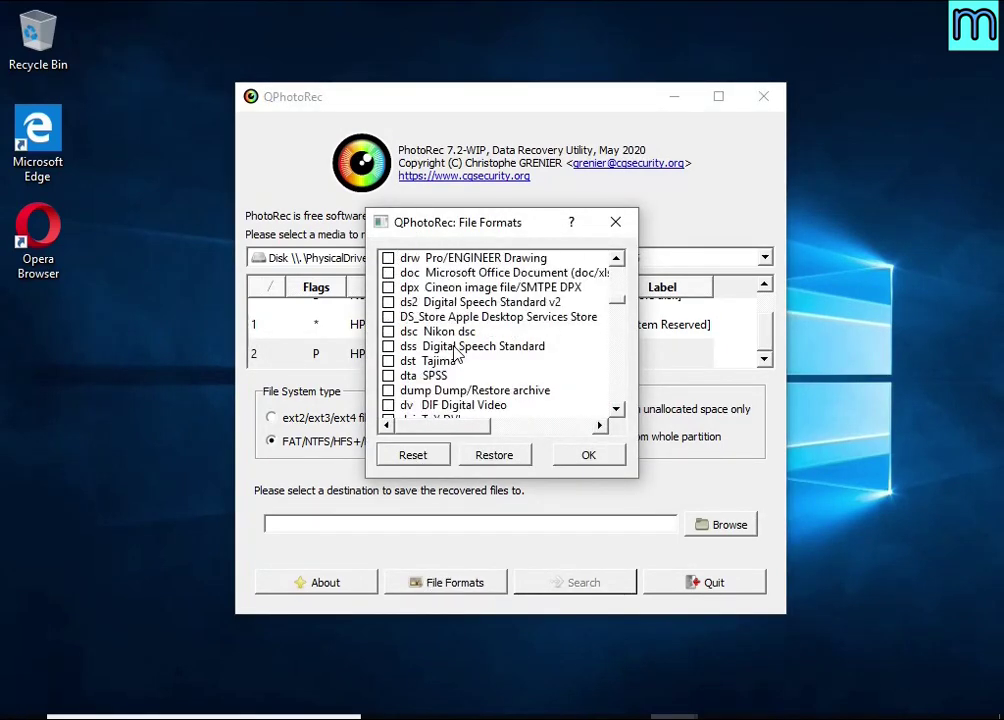
scroll(455, 352, up, 1)
click(457, 320)
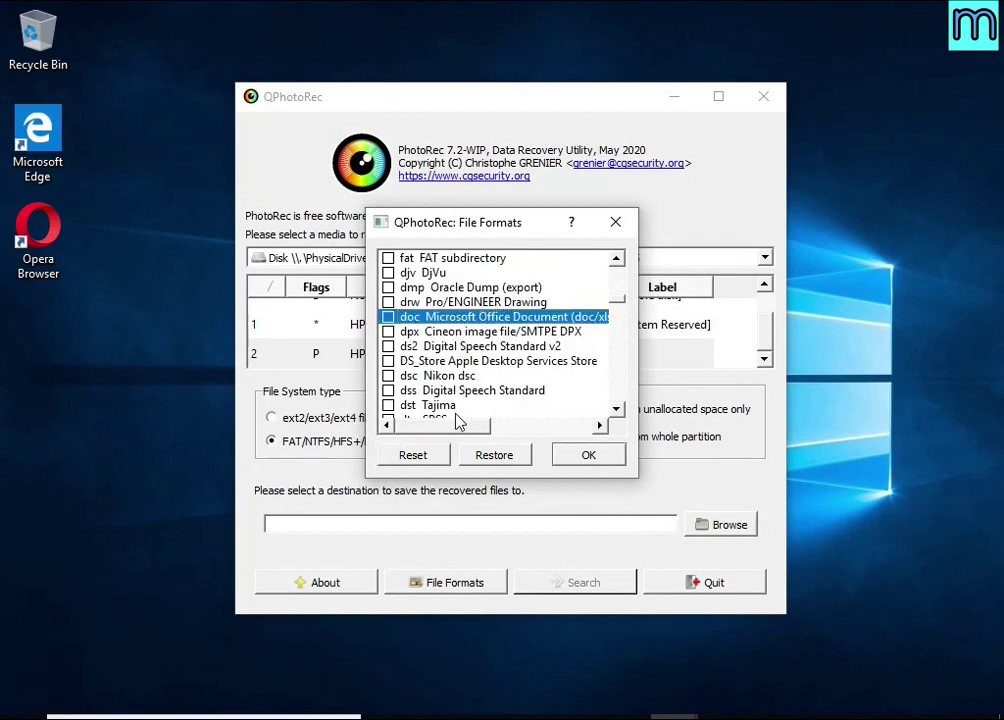
drag(458, 422, 484, 385)
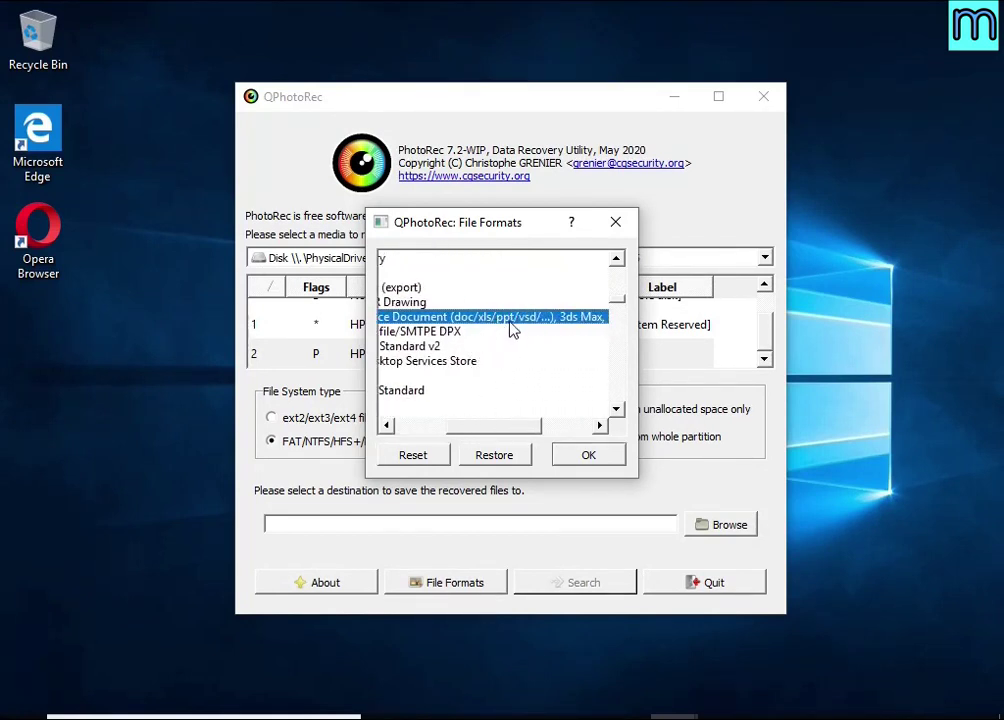
drag(483, 430, 392, 435)
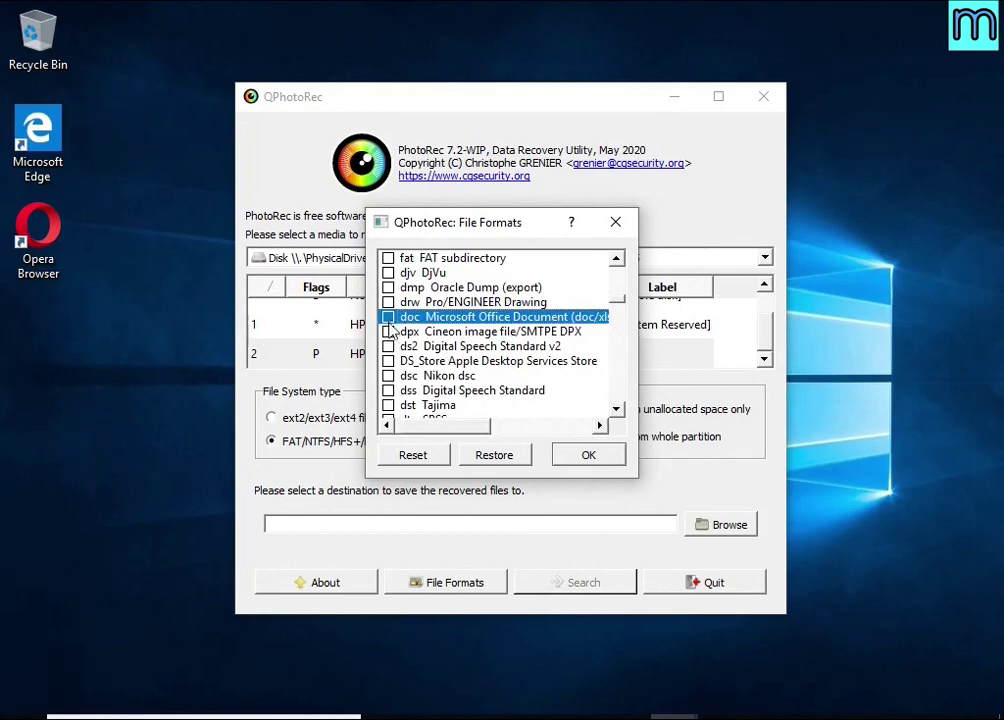
Step: Enable the jpg picture and pdf Portable Document Format entries among the file formats
scroll(471, 359, down, 6)
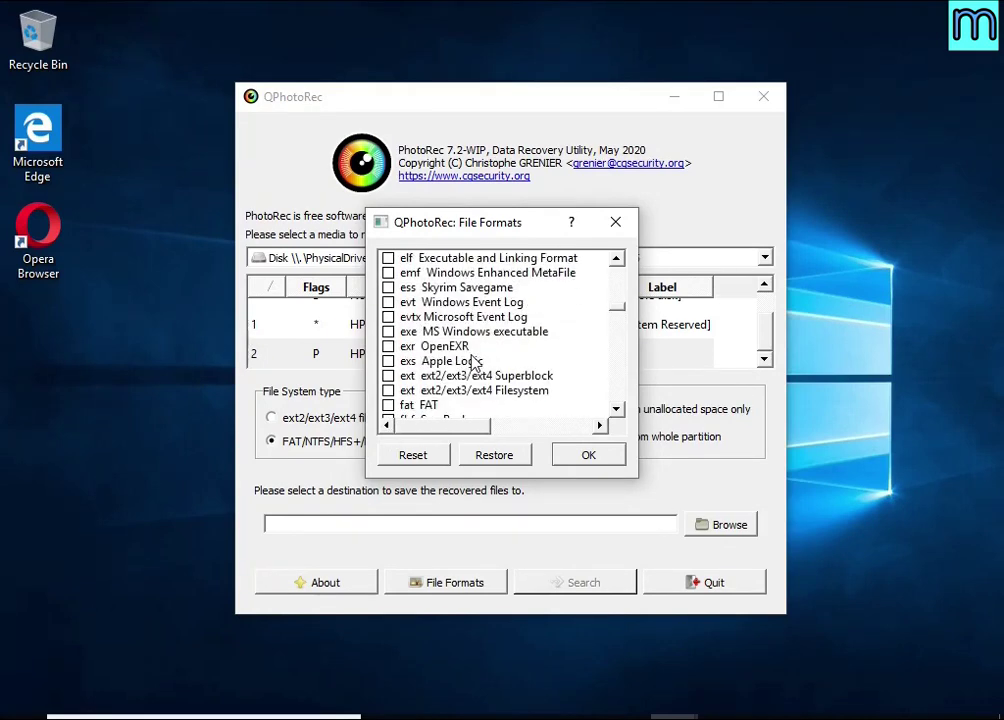
scroll(475, 361, down, 12)
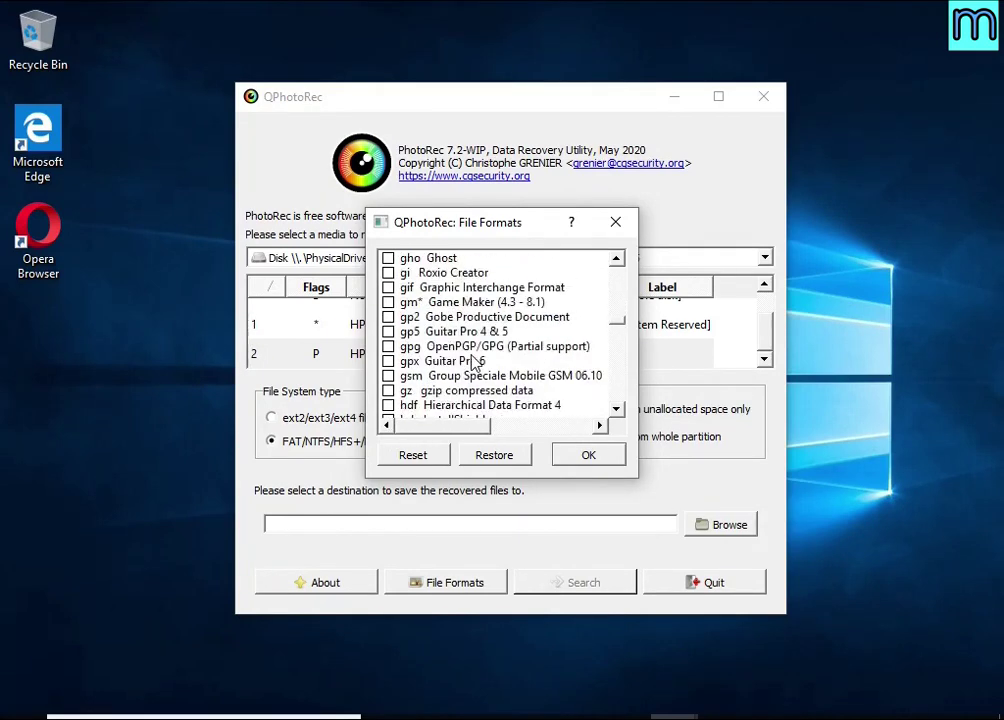
scroll(477, 357, down, 2)
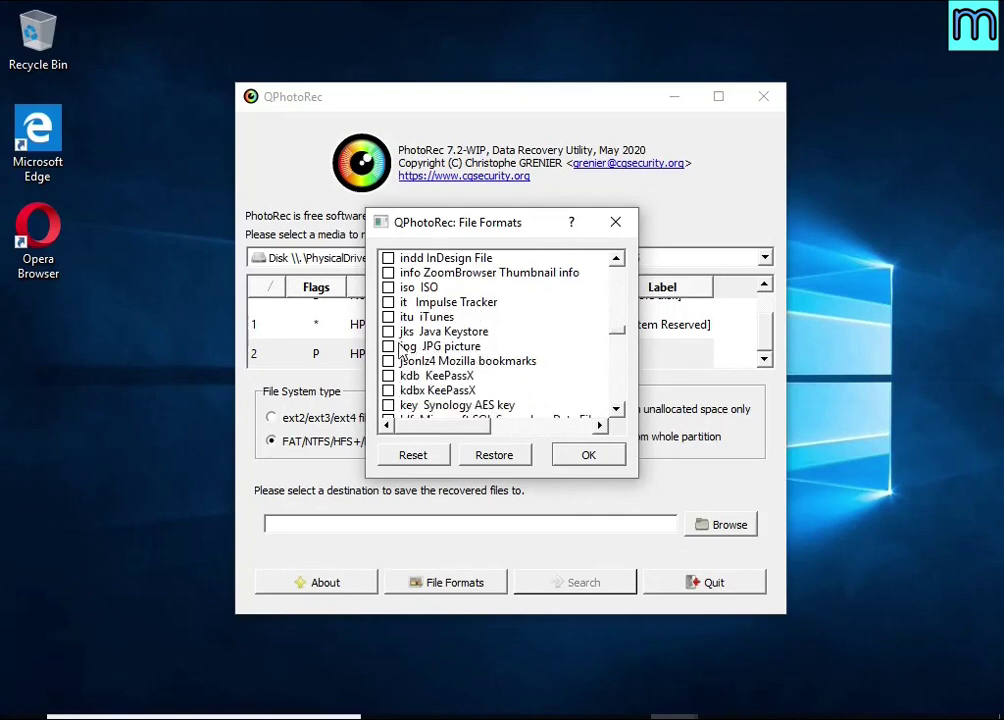
scroll(490, 355, down, 15)
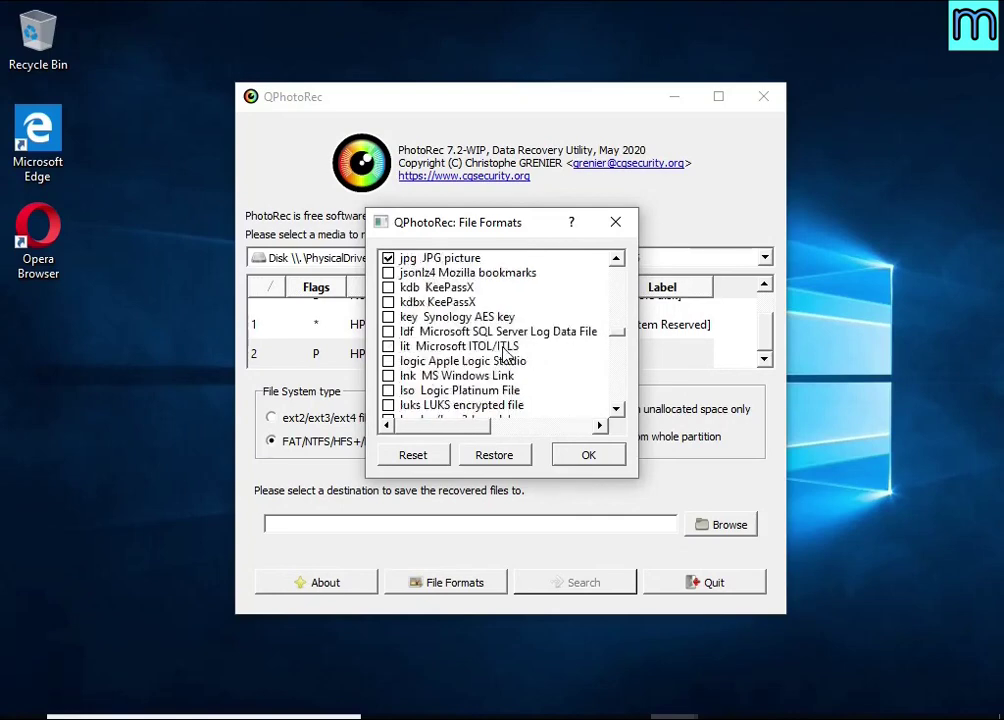
scroll(503, 355, down, 3)
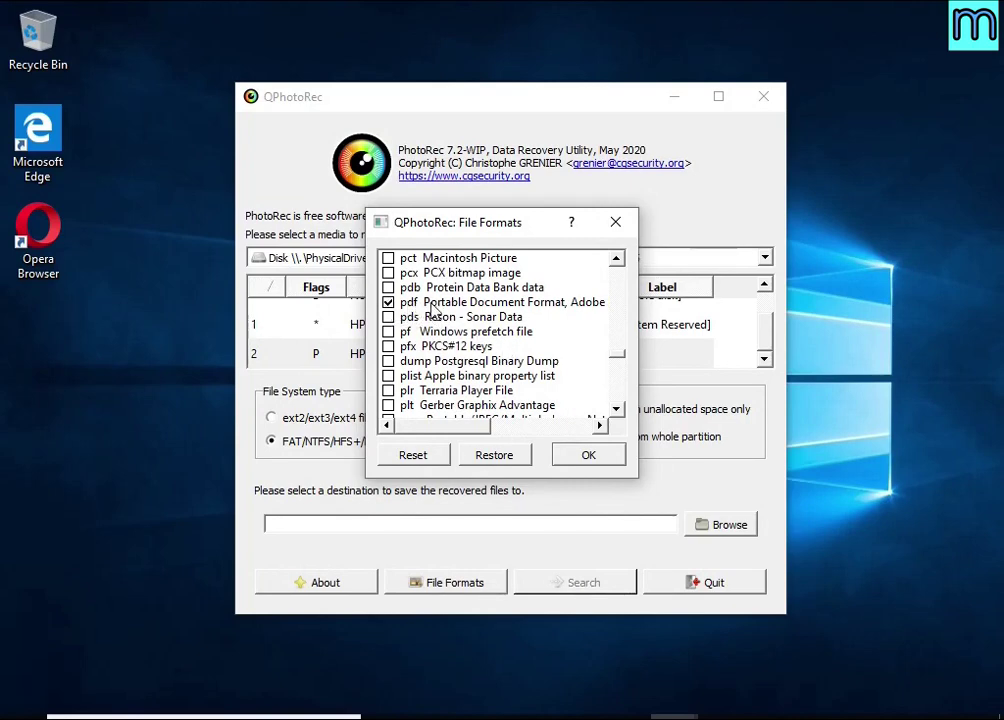
Step: Enable the zip archive format to cover docx and xlsx files, and confirm the file format selection
scroll(476, 355, down, 20)
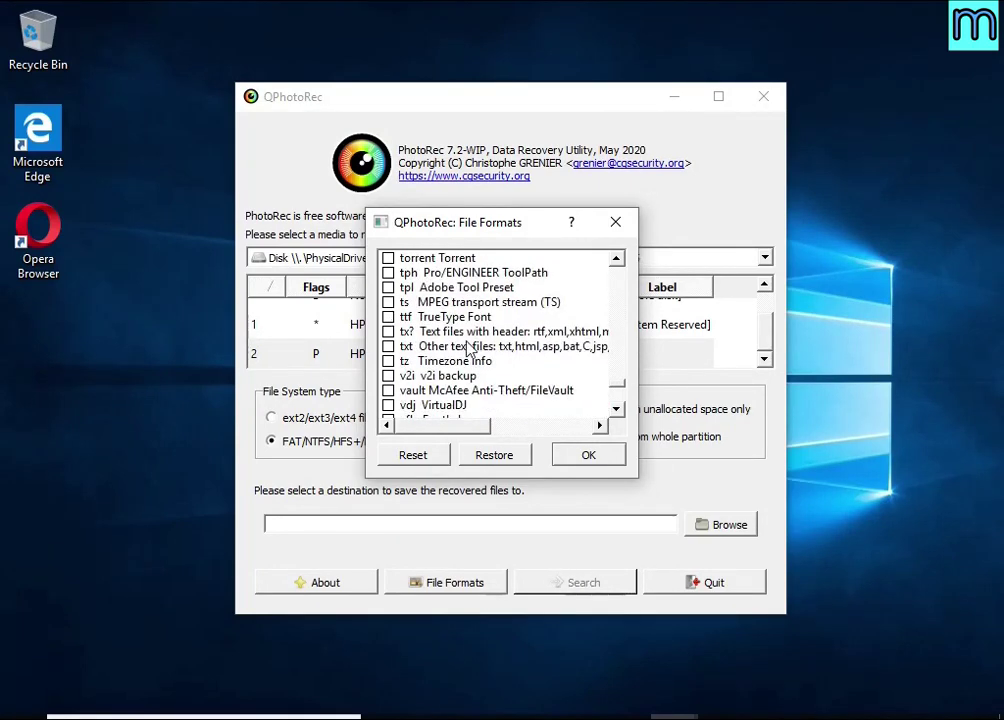
scroll(463, 345, down, 5)
drag(464, 426, 410, 437)
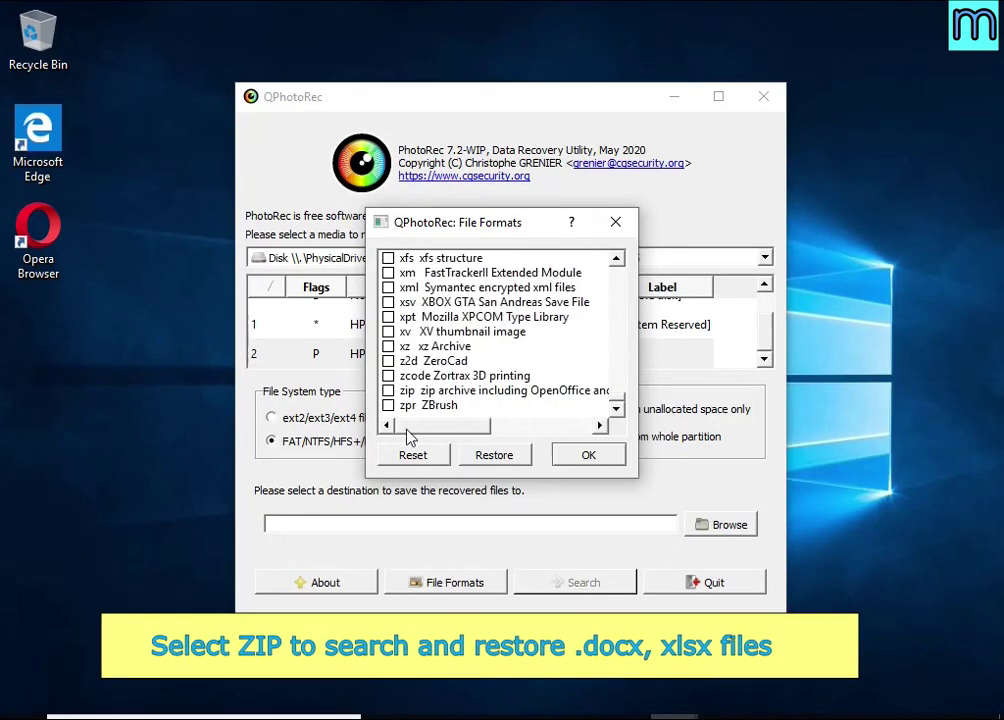
click(389, 391)
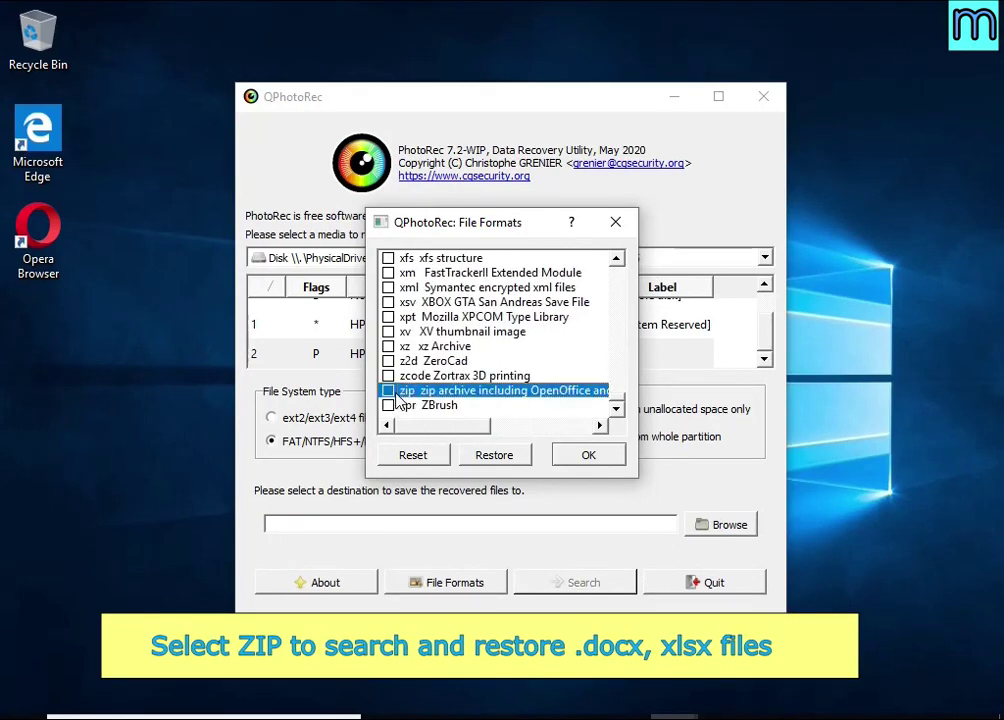
click(606, 458)
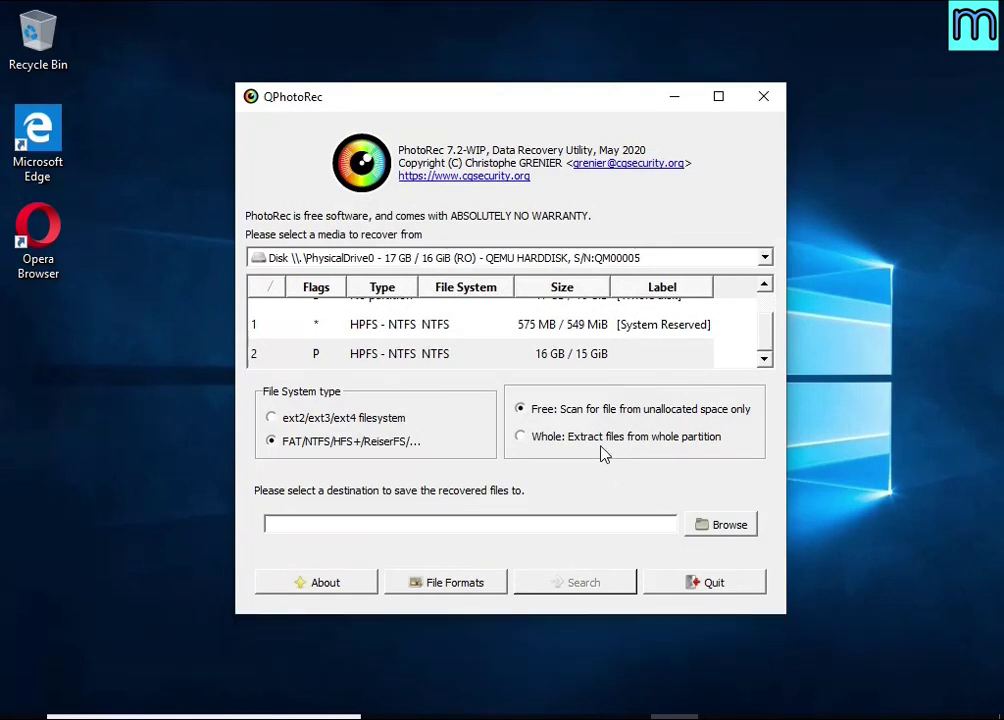
Step: Set USB Drive (E:) as the destination for recovered files, run the search, and quit QPhotoRec once recovery completes
click(600, 440)
click(712, 527)
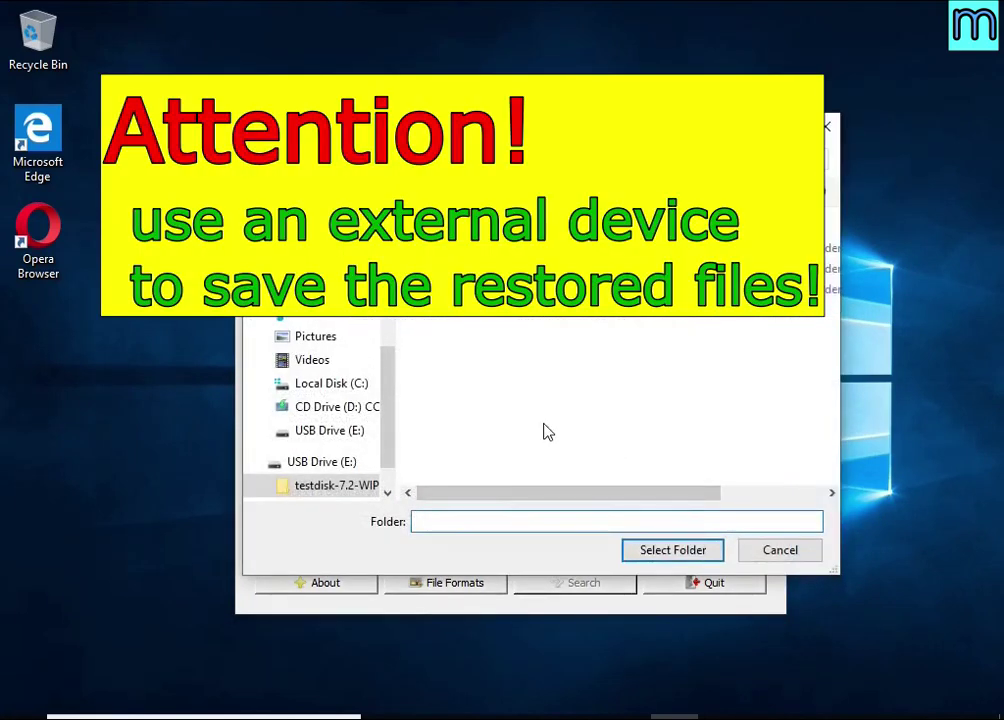
click(326, 463)
click(641, 552)
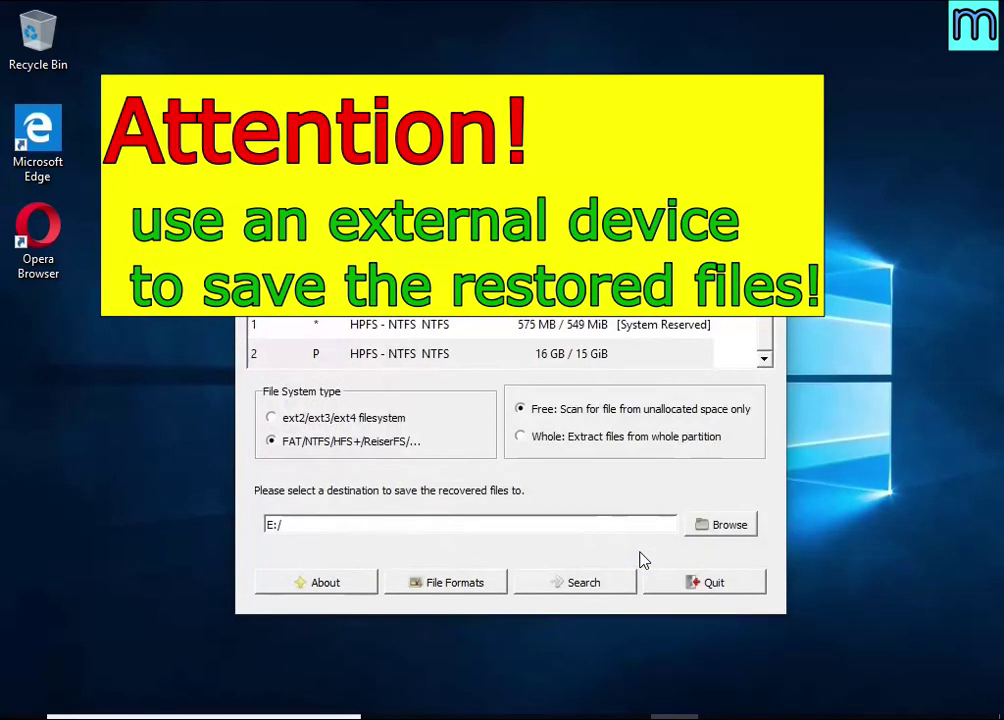
click(585, 584)
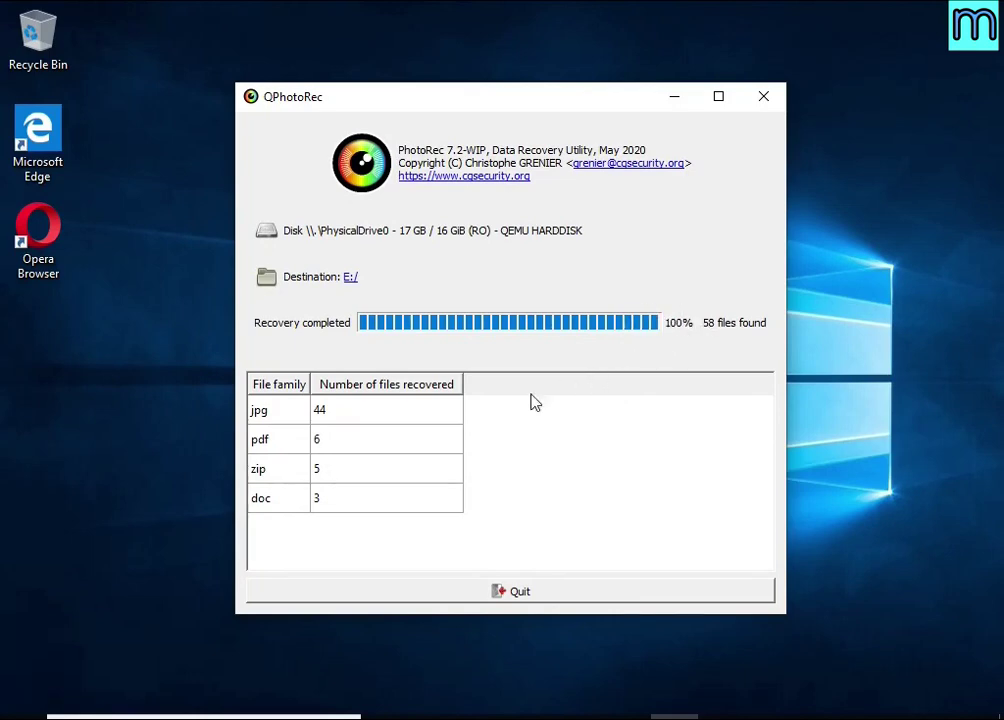
click(543, 598)
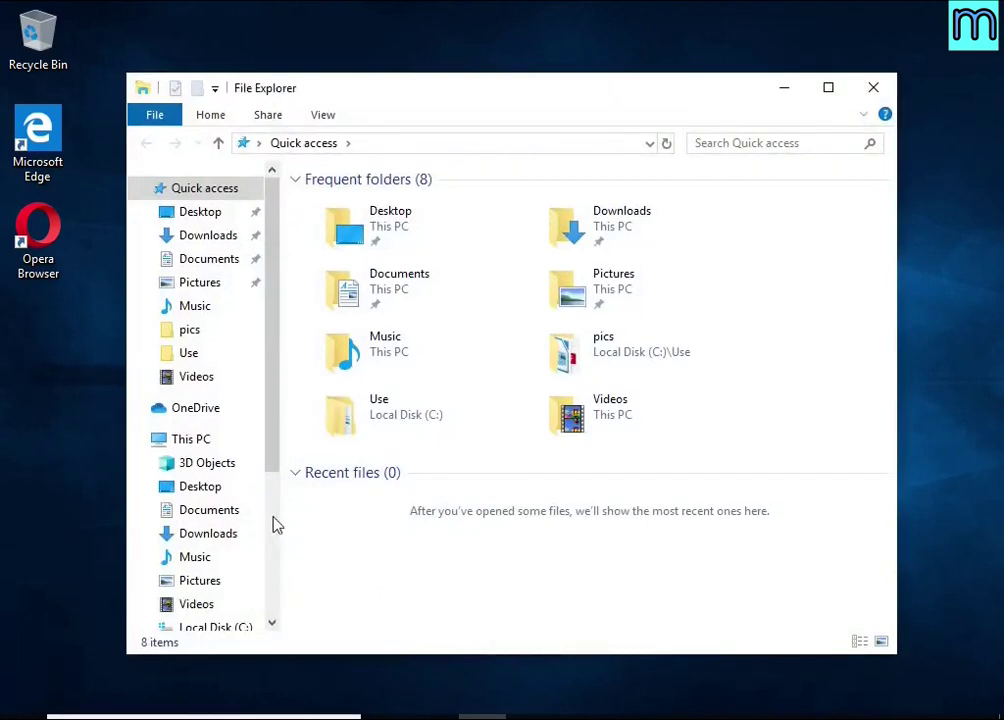
Step: Open the recup_dir.1 folder on USB Drive (E:) in File Explorer and sort its files by size, largest first
scroll(195, 575, down, 2)
click(192, 549)
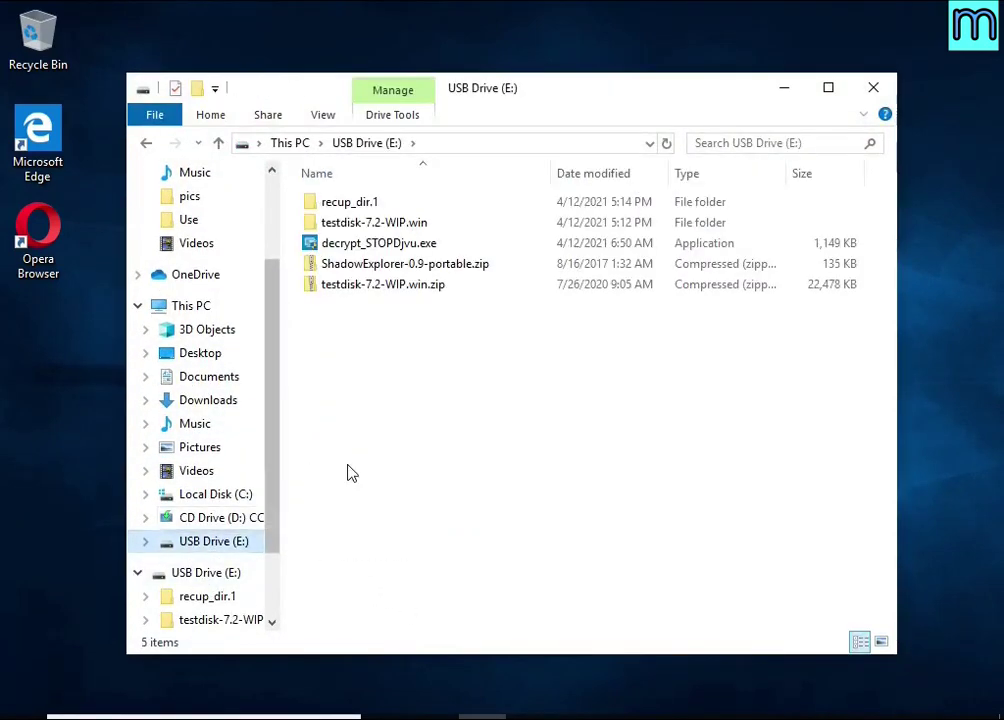
click(362, 208)
double_click(362, 210)
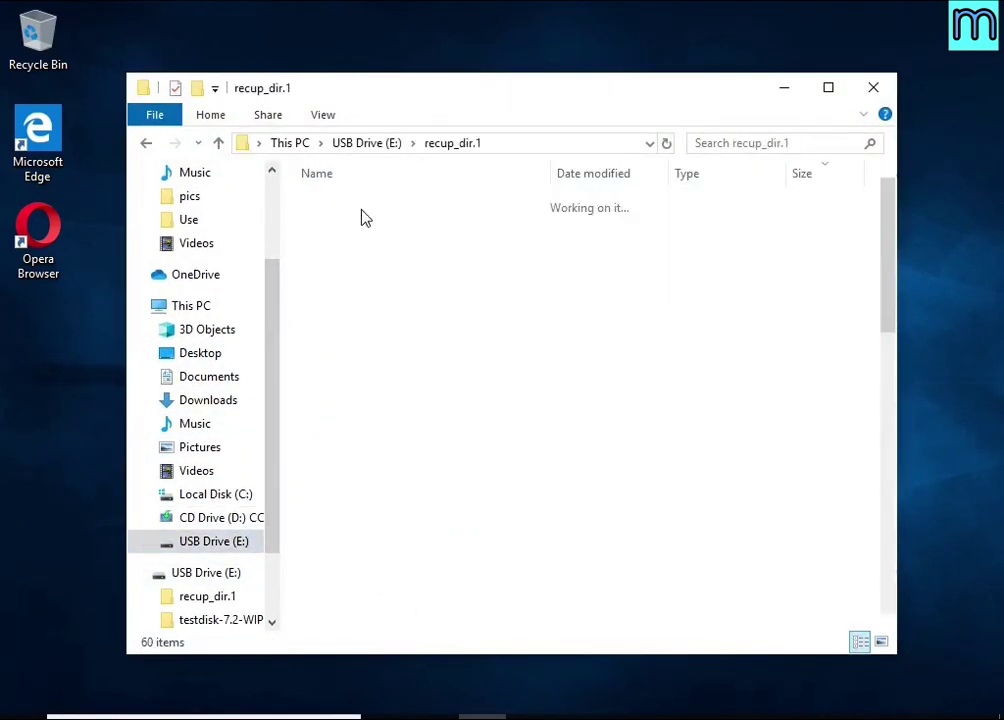
click(818, 186)
click(818, 185)
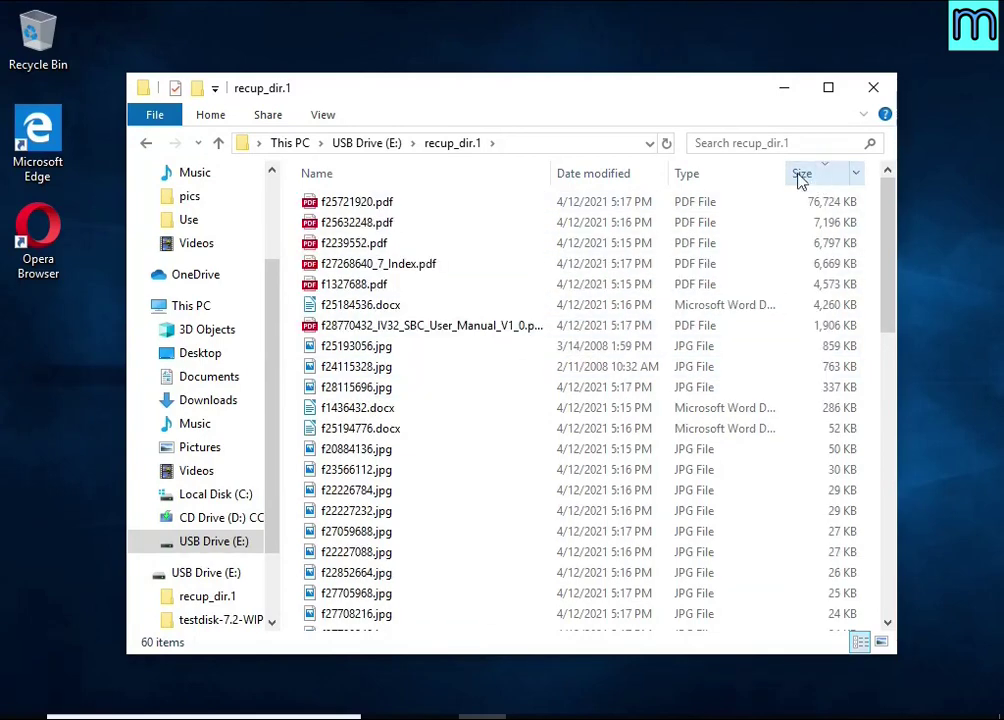
Step: Open the recovered f28770432_IV32_SBC_User_Manual_V1_0 PDF, look through its first pages, and close it
double_click(495, 325)
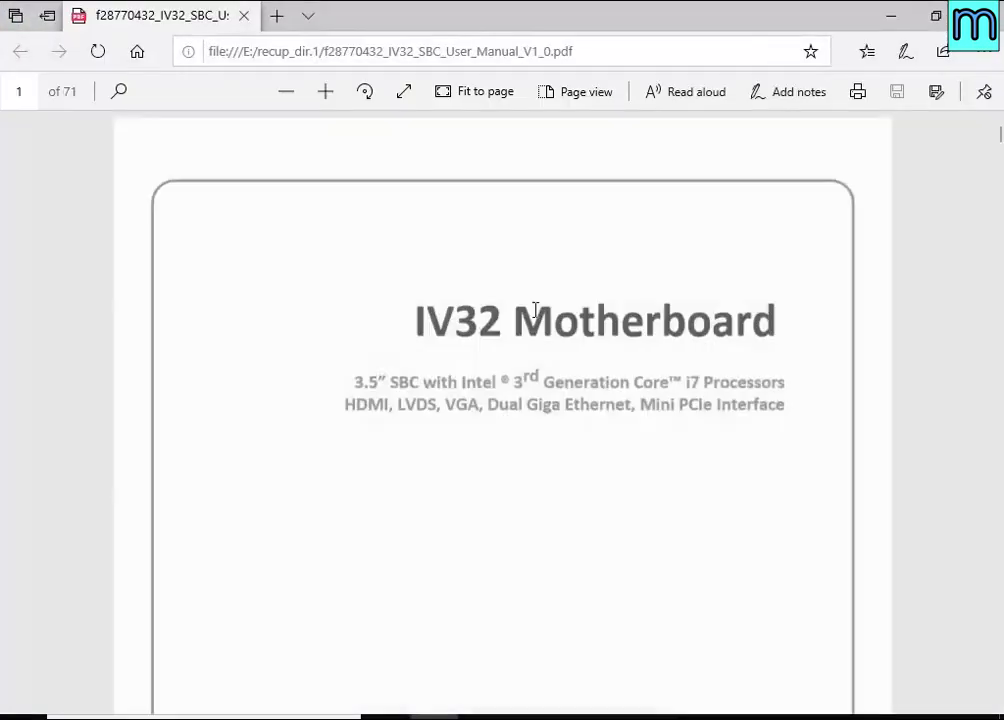
scroll(552, 327, down, 10)
scroll(563, 328, down, 3)
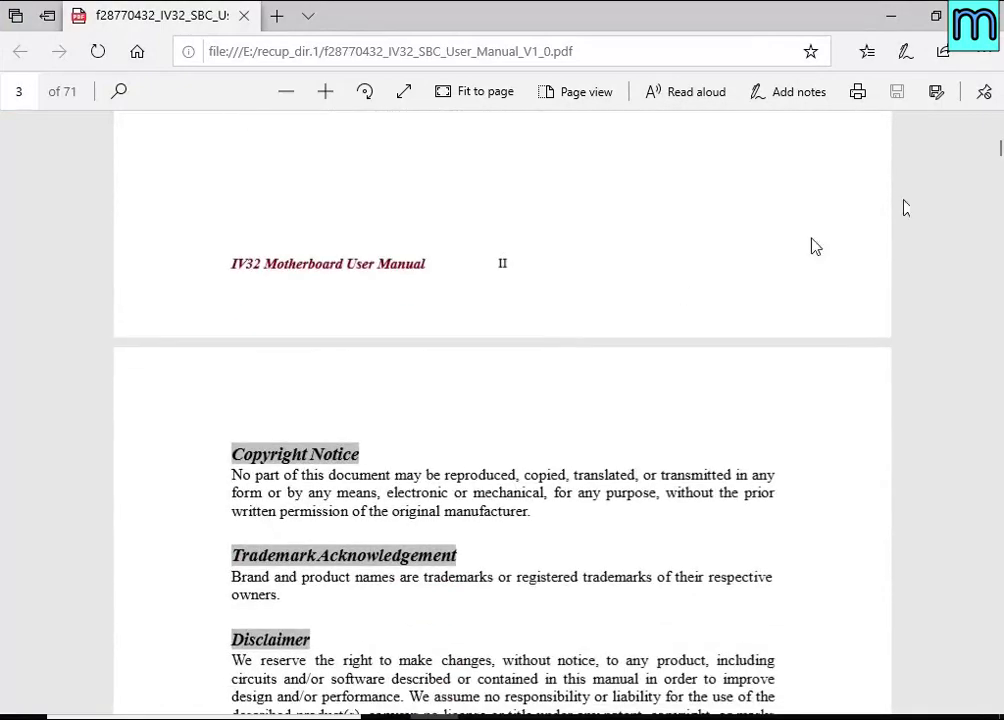
key(alt+F4)
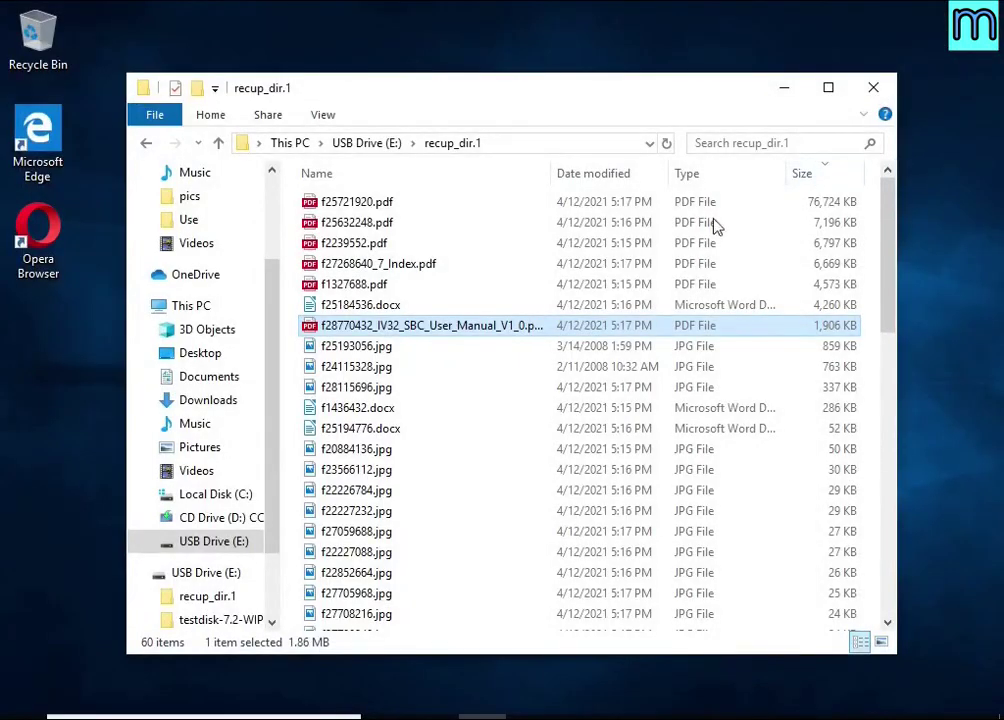
Step: View the recovered f25193056.jpg and f24115328.jpg images one after the other, closing each
double_click(445, 350)
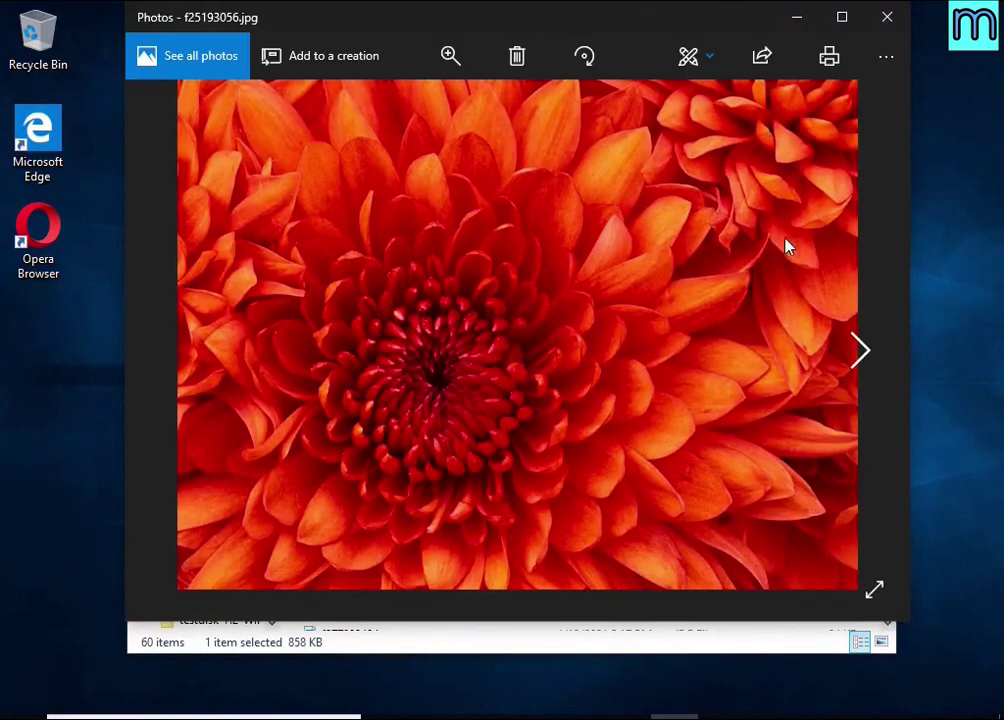
click(880, 33)
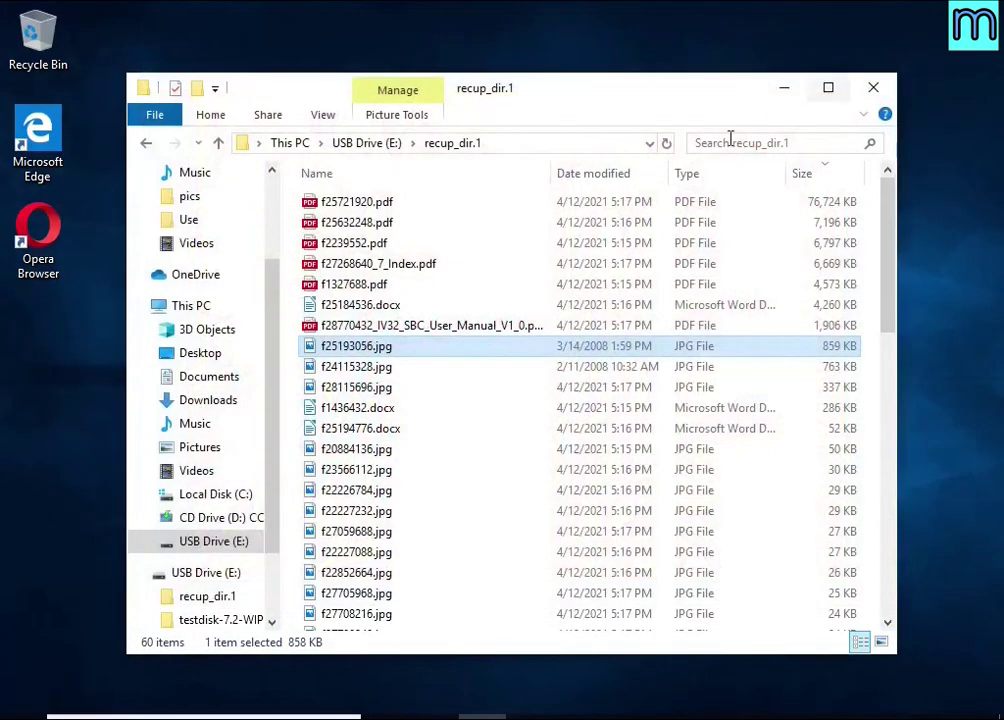
double_click(408, 380)
click(886, 17)
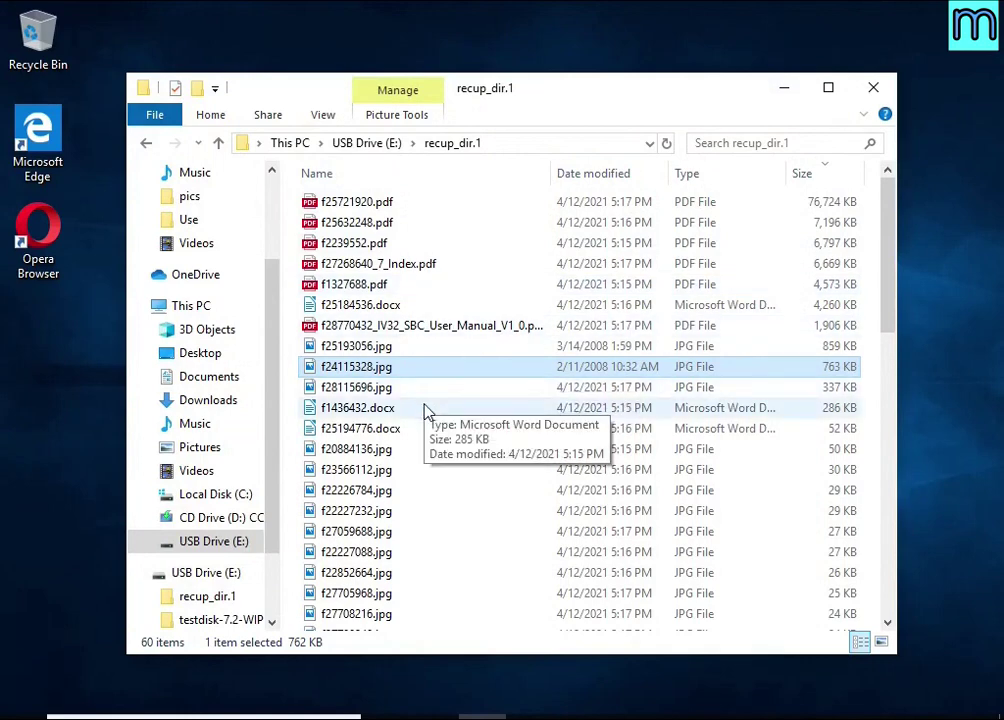
Step: Open the recovered f1436432.docx, dismiss the Tip of the Day, look through the document, and close it
double_click(424, 408)
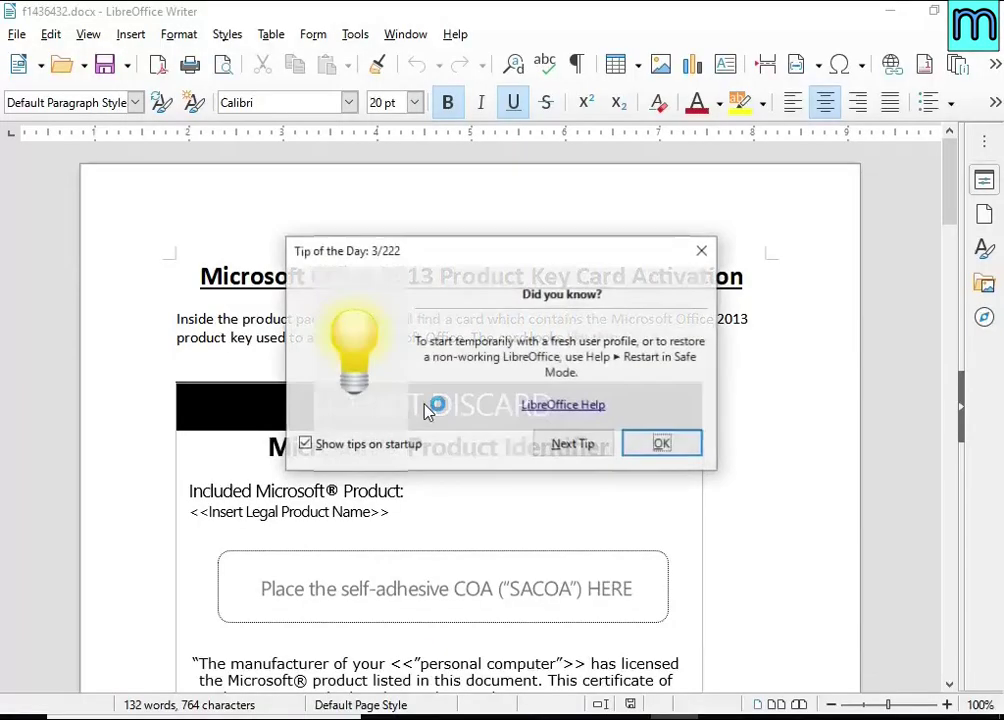
click(624, 442)
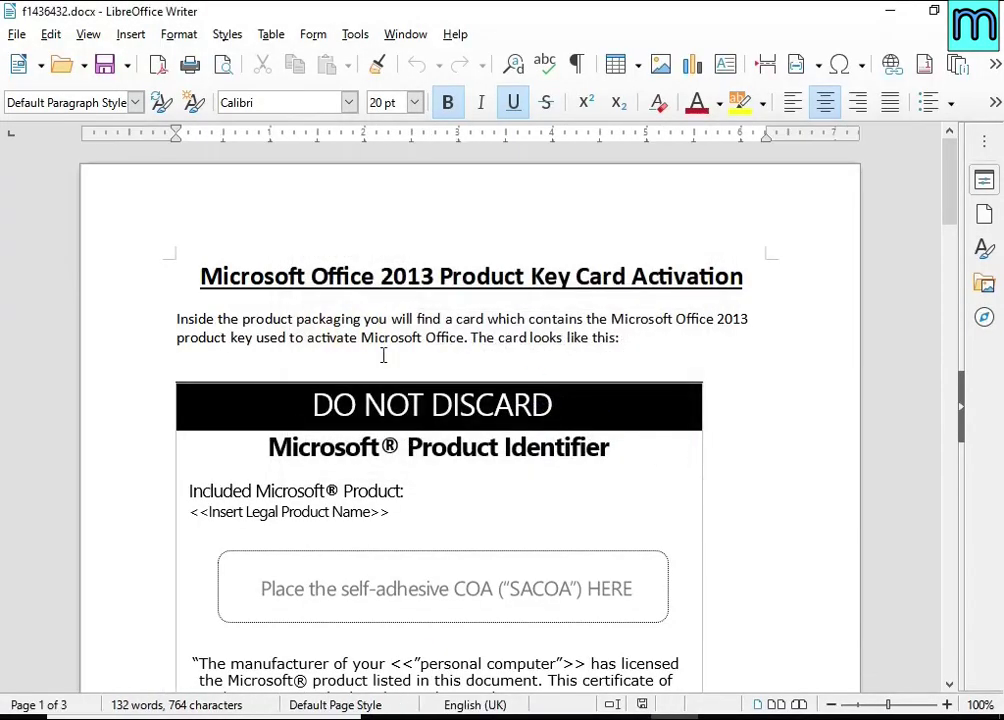
scroll(383, 355, down, 5)
scroll(635, 500, down, 5)
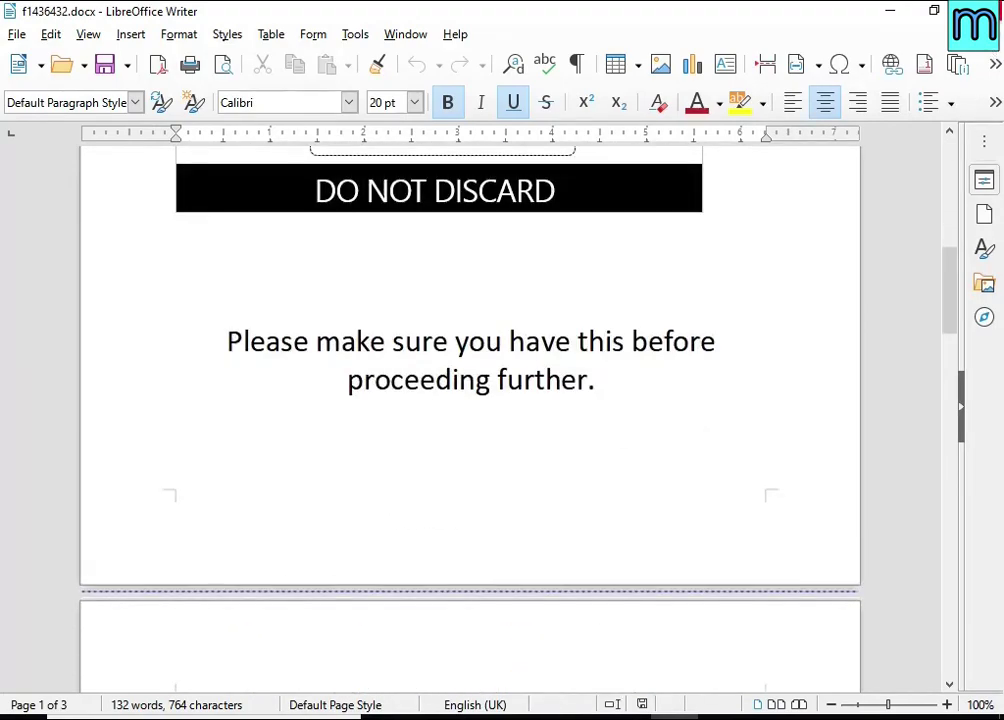
key(alt+F4)
Step: Look over the remaining recovered files in recup_dir.1 and close the folder window
scroll(620, 348, down, 7)
scroll(620, 330, up, 7)
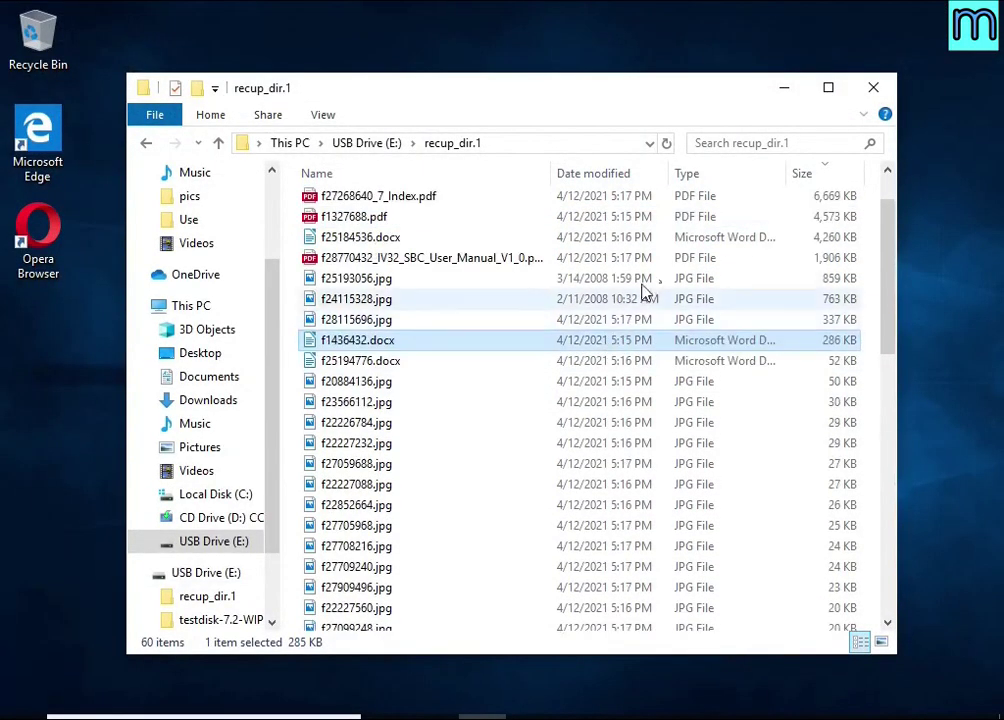
click(873, 87)
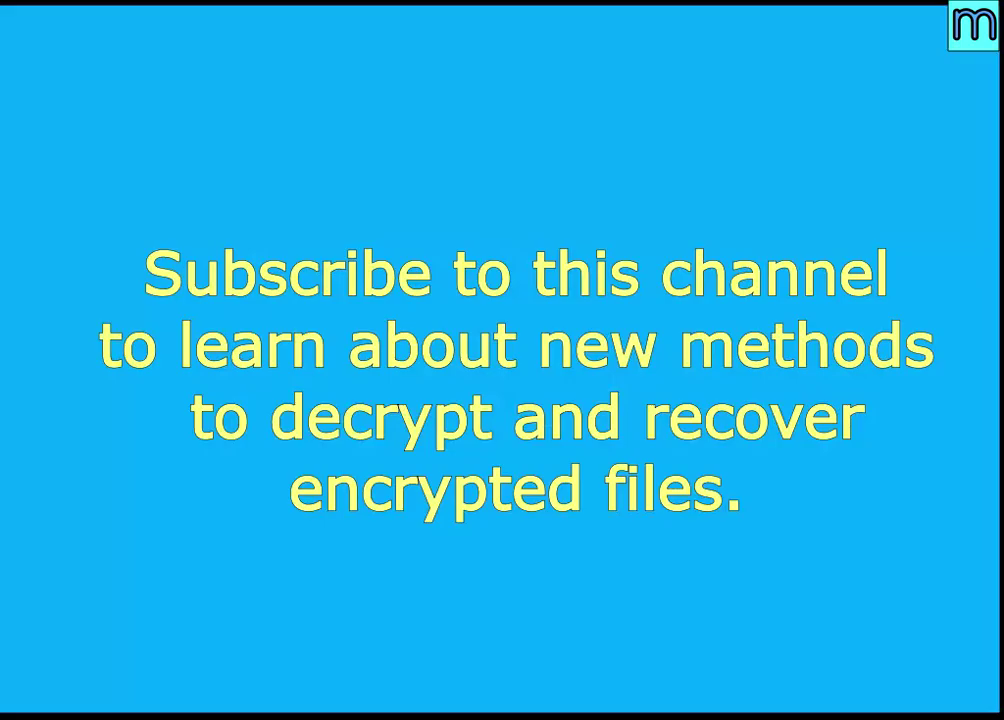